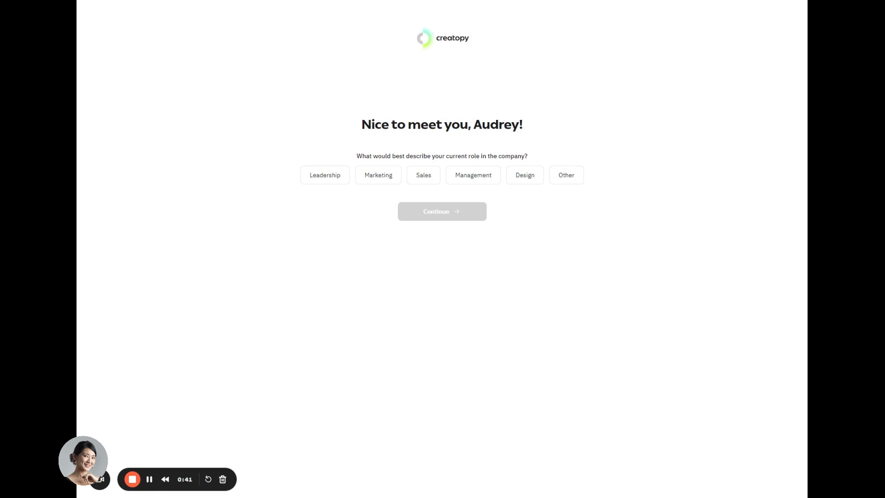
Step: Set Marketing as the current company role and continue past the onboarding question
click(381, 178)
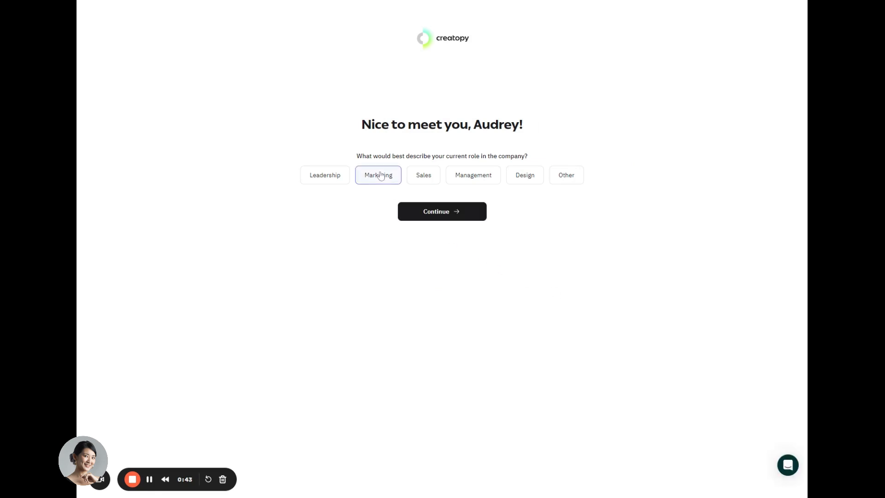
click(460, 221)
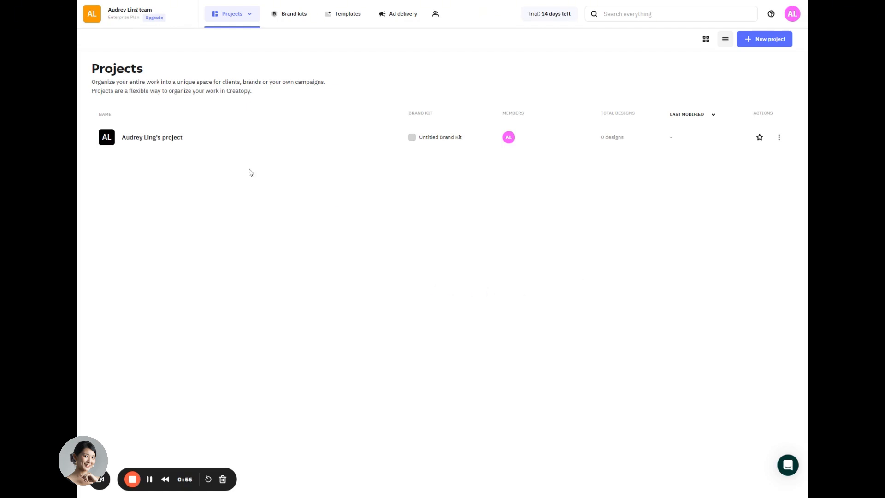
Step: Start a new Social Campaign Set design in the existing project
click(151, 141)
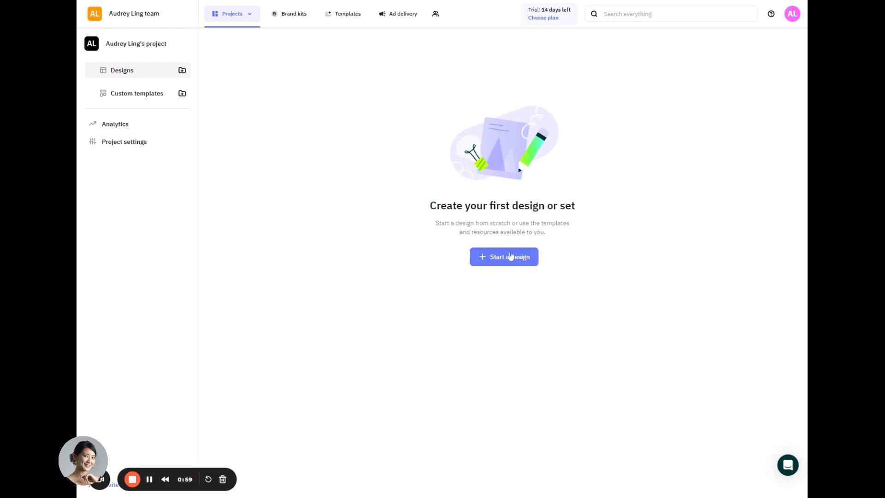
click(509, 261)
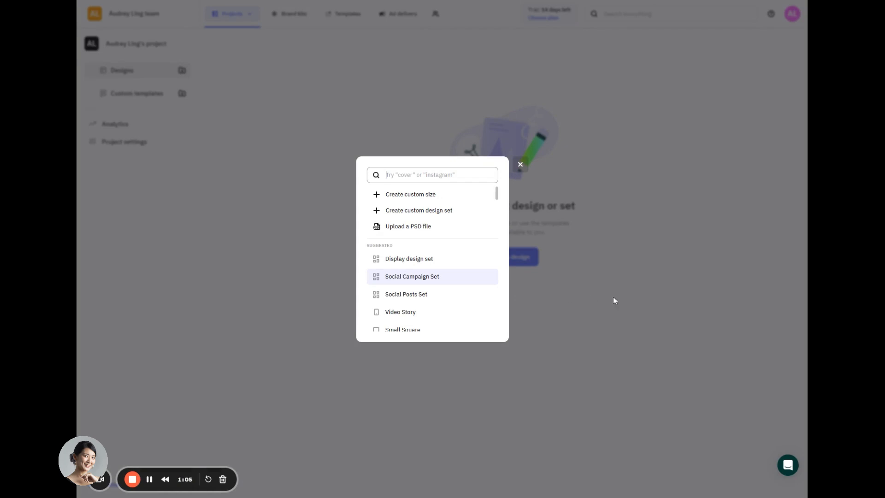
scroll(480, 312, down, 3)
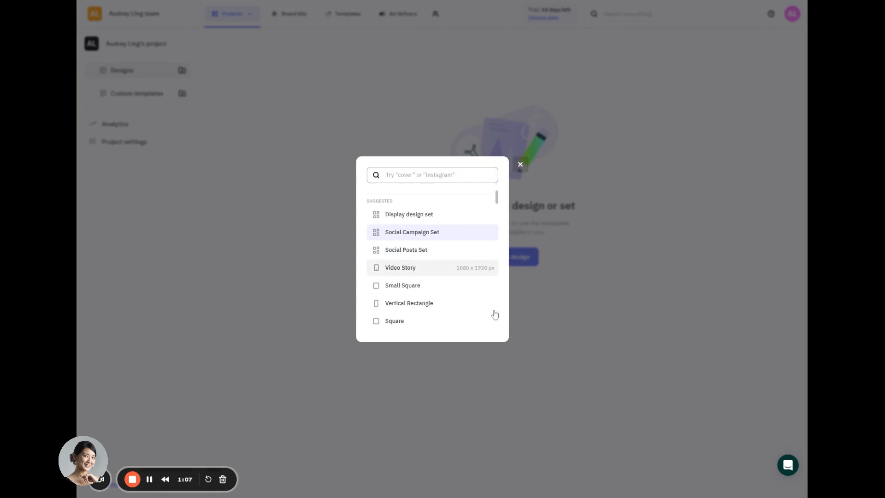
scroll(475, 318, down, 8)
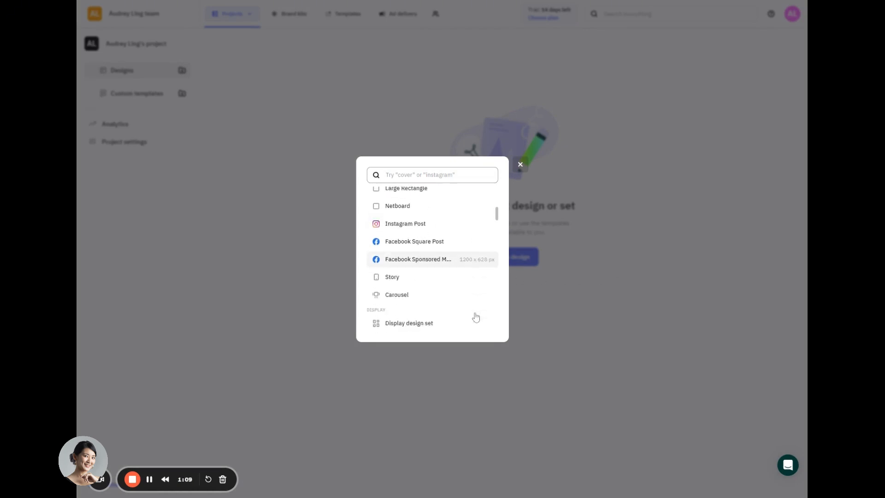
scroll(476, 315, down, 9)
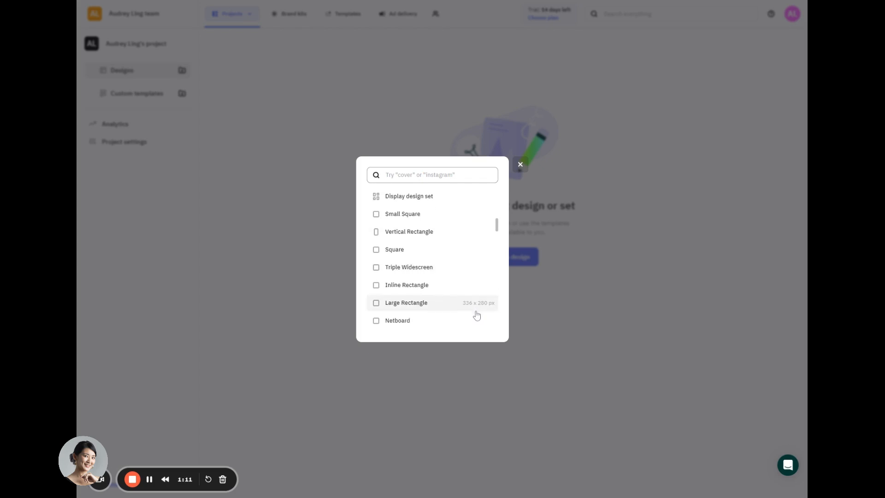
scroll(477, 314, down, 7)
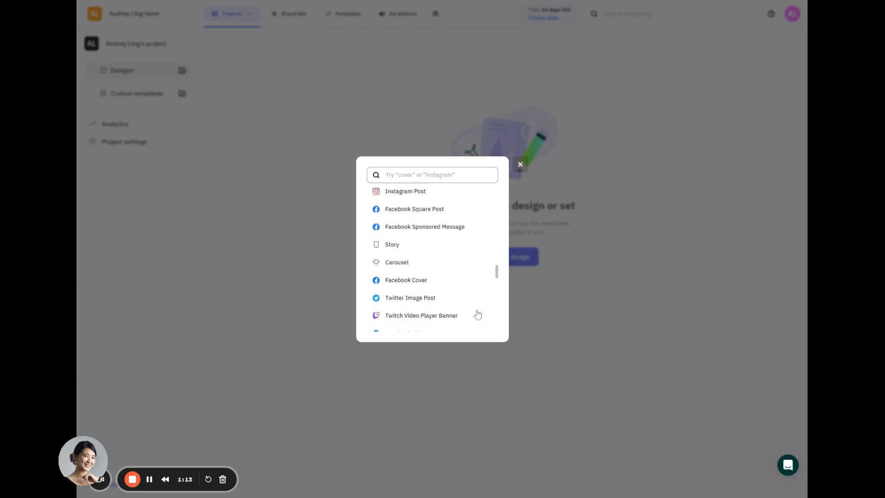
scroll(479, 314, up, 5)
scroll(479, 314, down, 8)
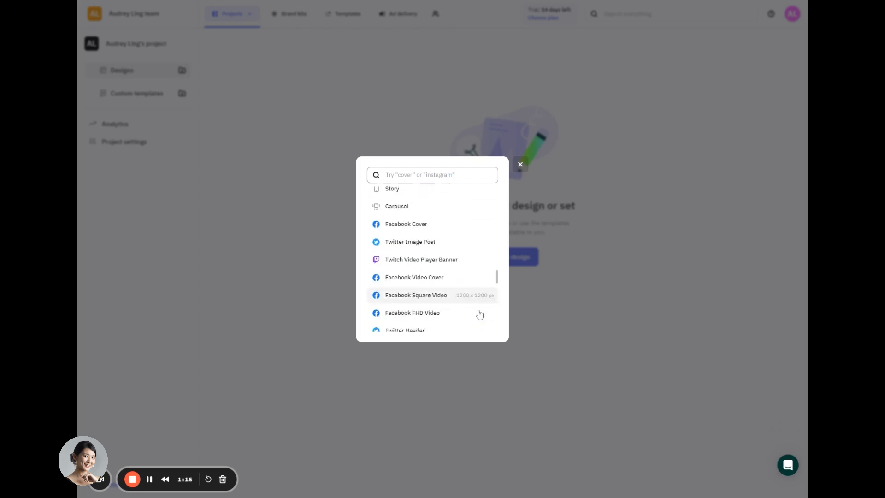
scroll(480, 315, up, 6)
scroll(480, 314, up, 12)
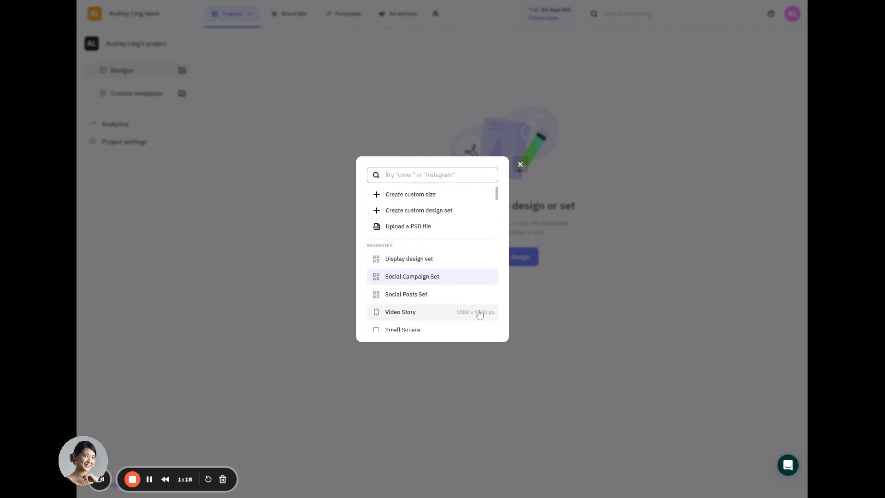
click(416, 280)
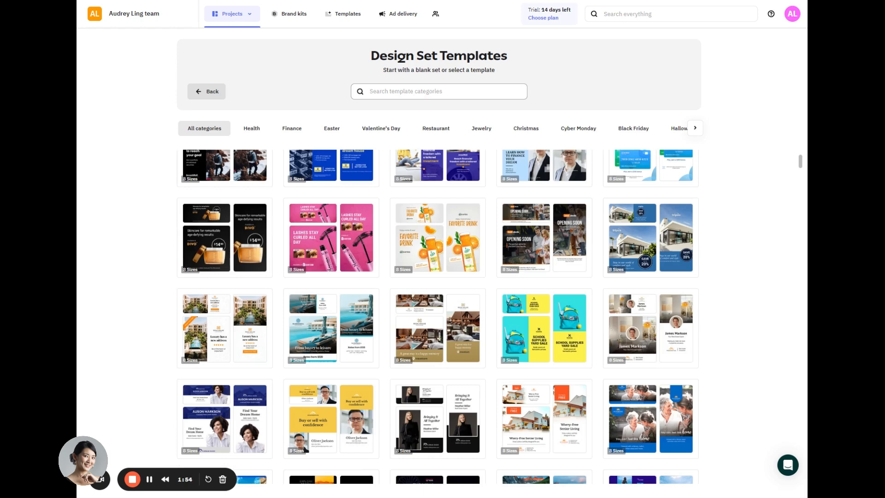
Step: Filter the design set templates by Ecommerce and open the yellow Samsung Galaxy Watch Active set
click(257, 133)
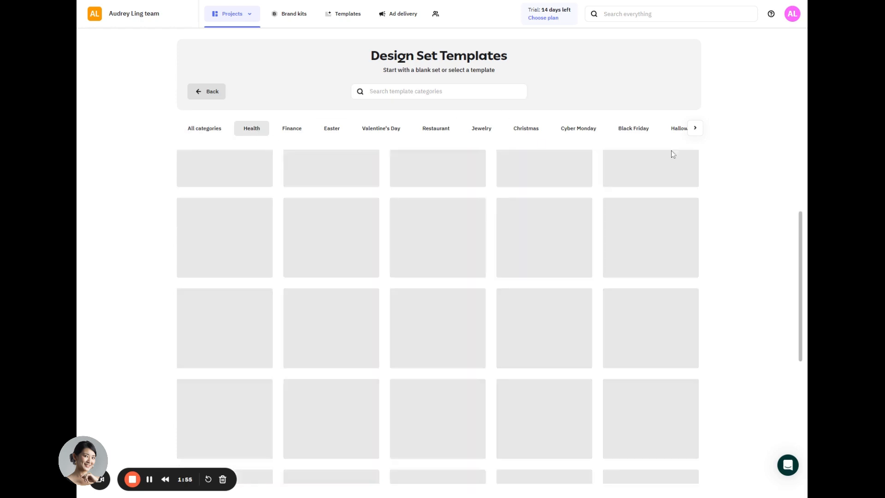
click(694, 128)
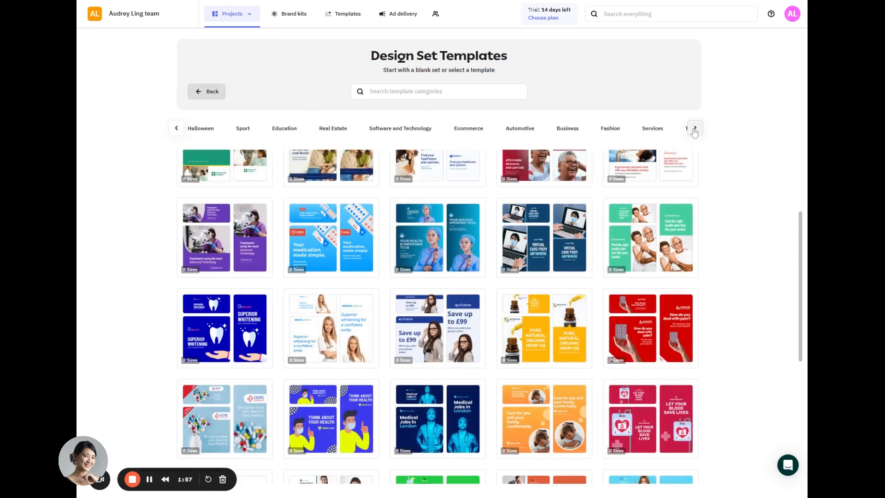
click(469, 134)
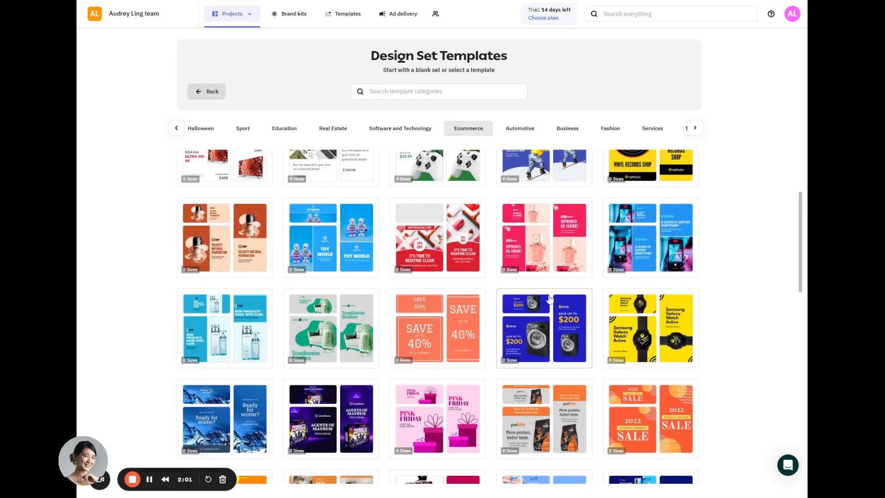
scroll(547, 293, up, 1)
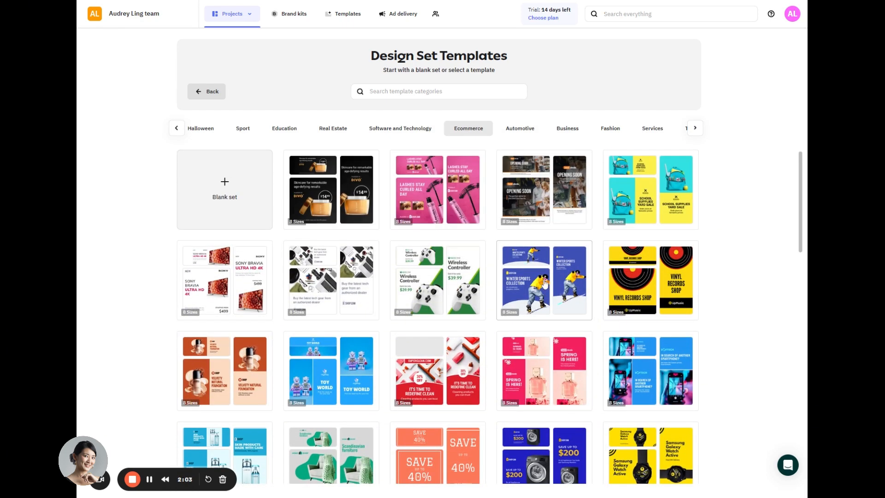
scroll(545, 284, down, 1)
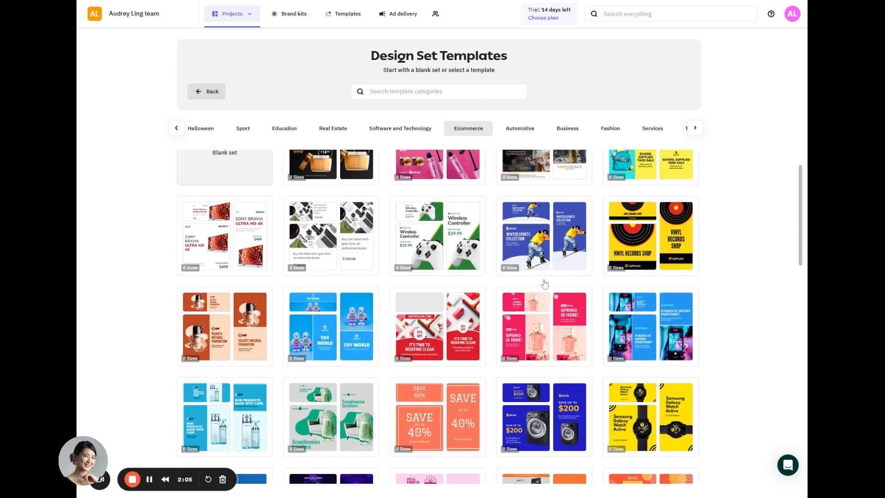
scroll(544, 283, down, 1)
scroll(544, 283, down, 2)
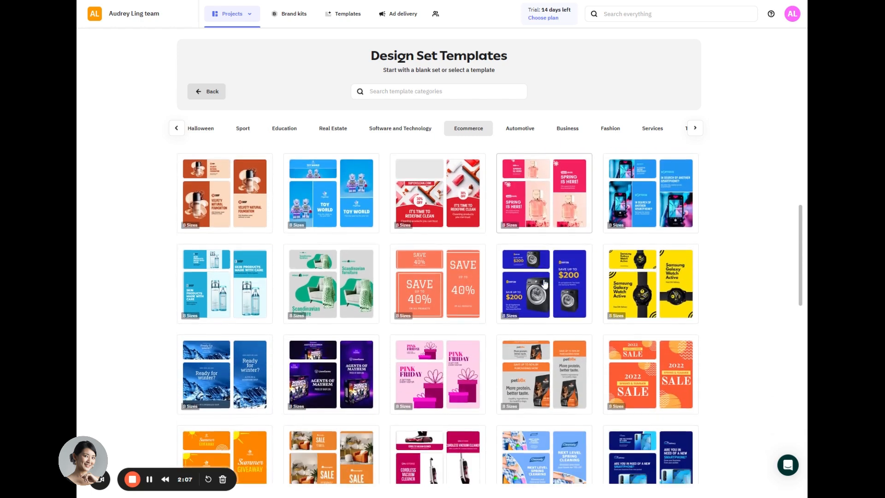
scroll(545, 283, down, 2)
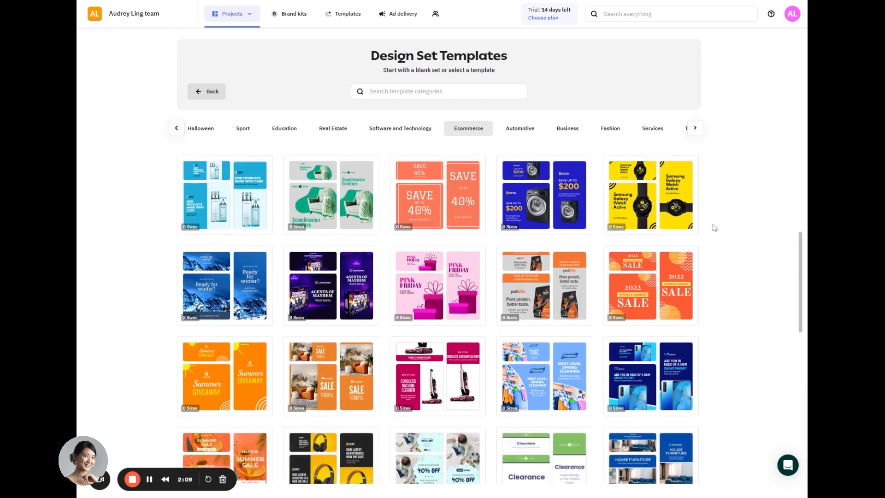
click(644, 208)
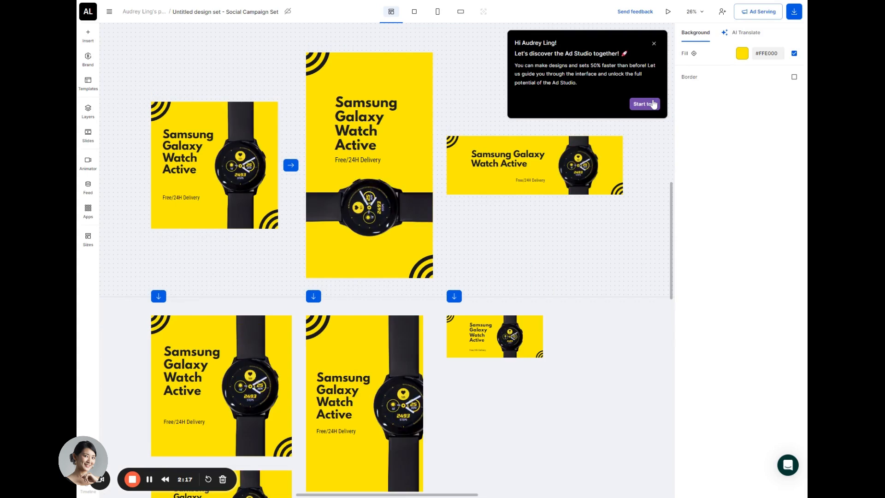
Step: Start the Ad Studio tour, advance it to the layout selector, and try the orientation filters, ending on the square layouts
click(653, 104)
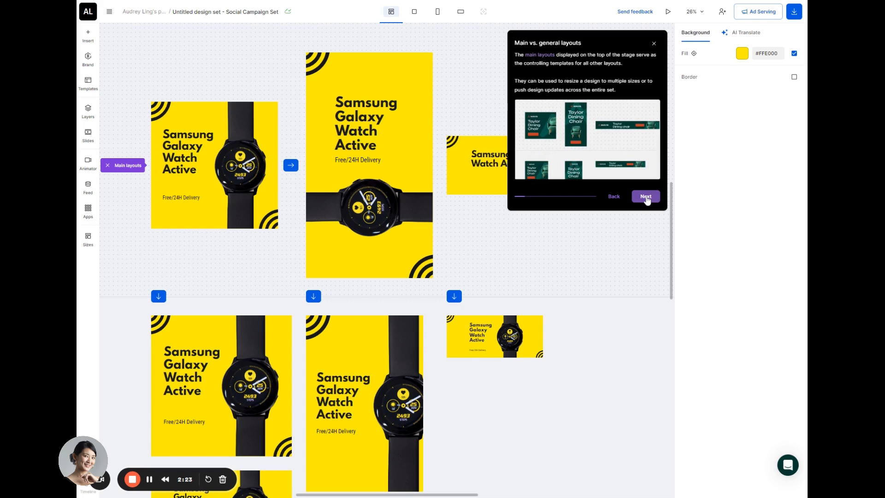
click(646, 197)
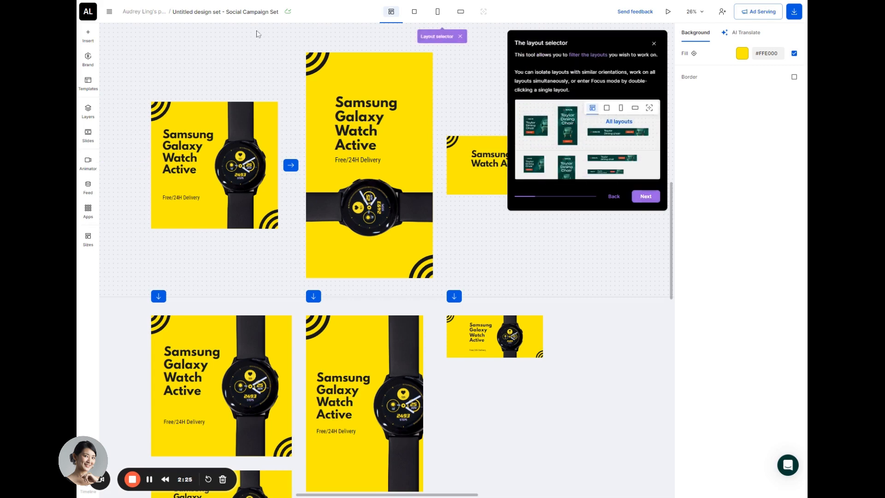
click(437, 12)
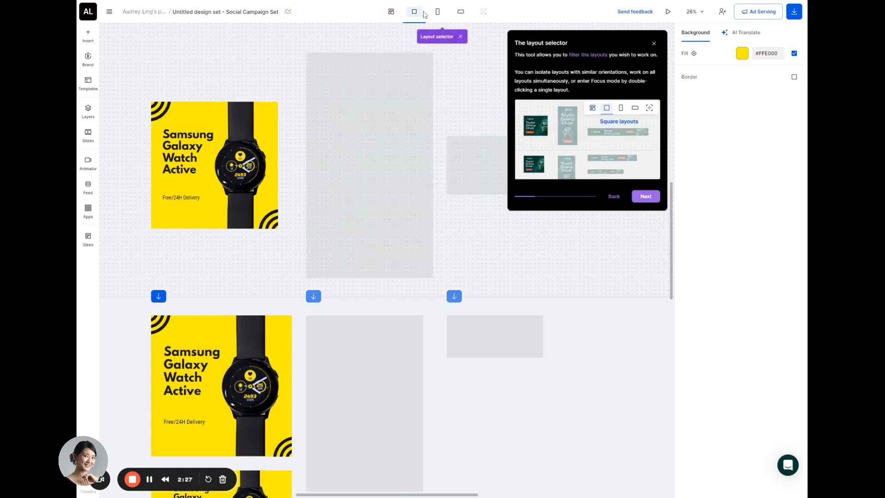
click(460, 12)
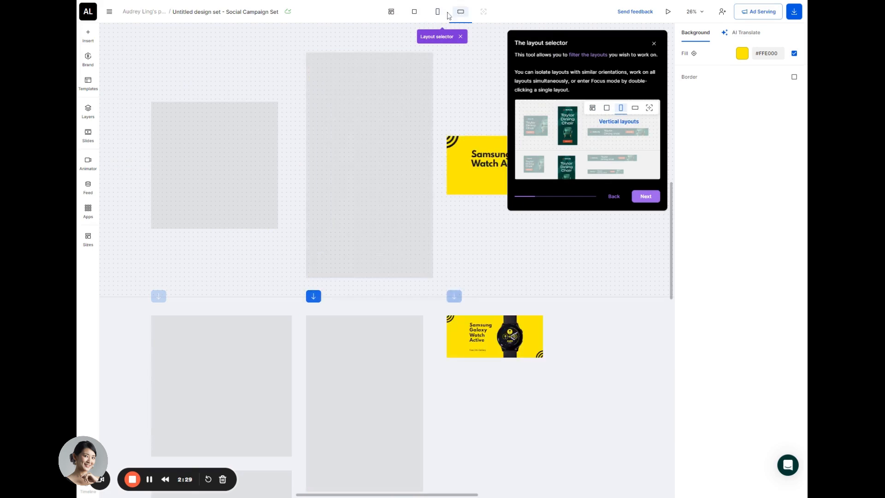
click(414, 13)
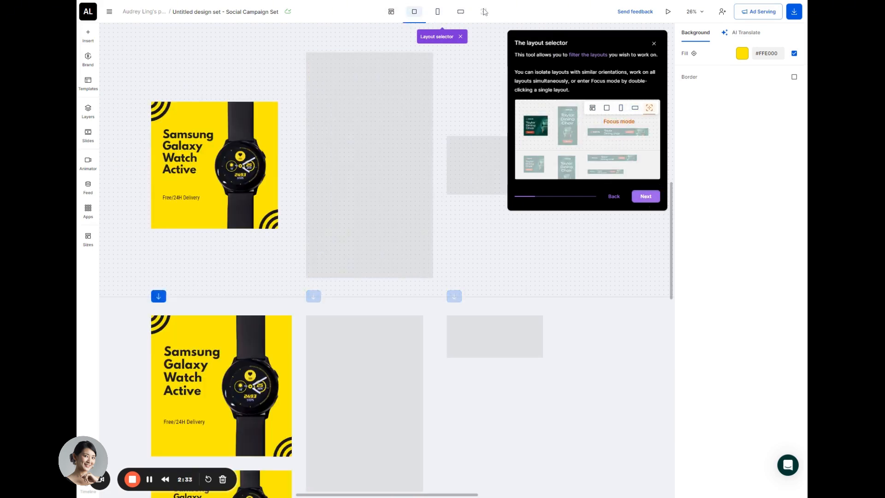
click(238, 148)
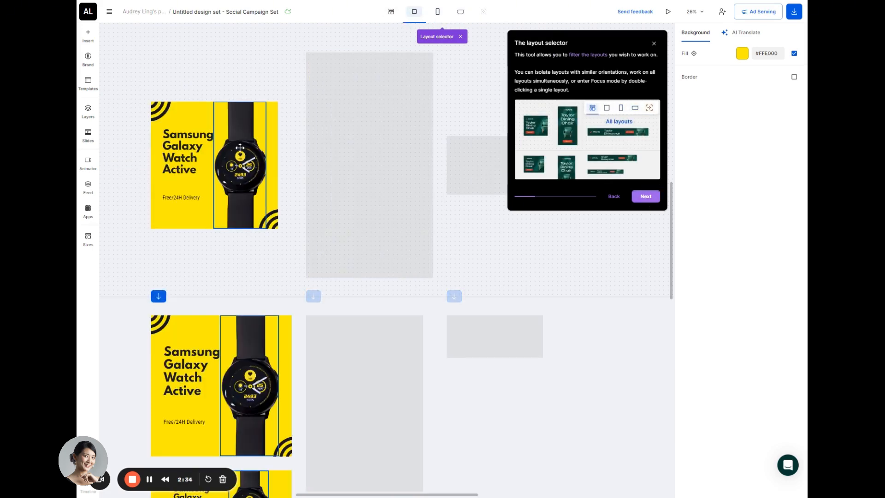
click(202, 115)
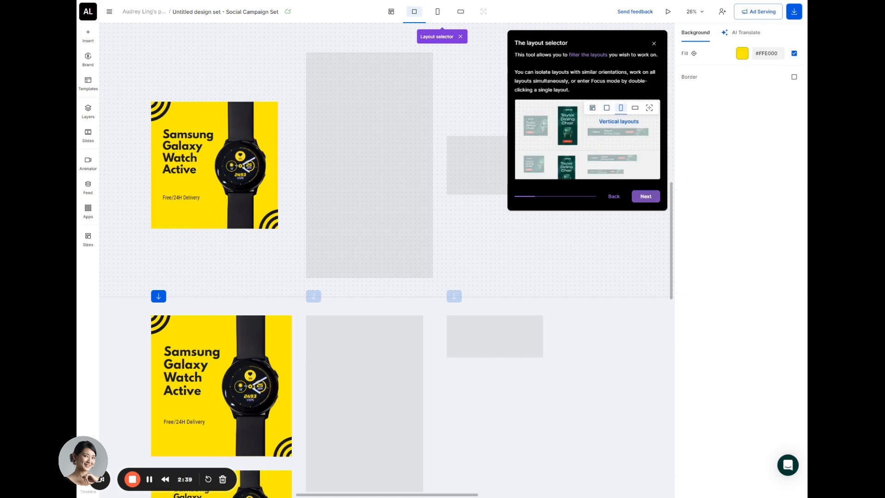
Step: Advance the tour to the main square layout and open that layout in Focus mode with its headline selected
click(645, 197)
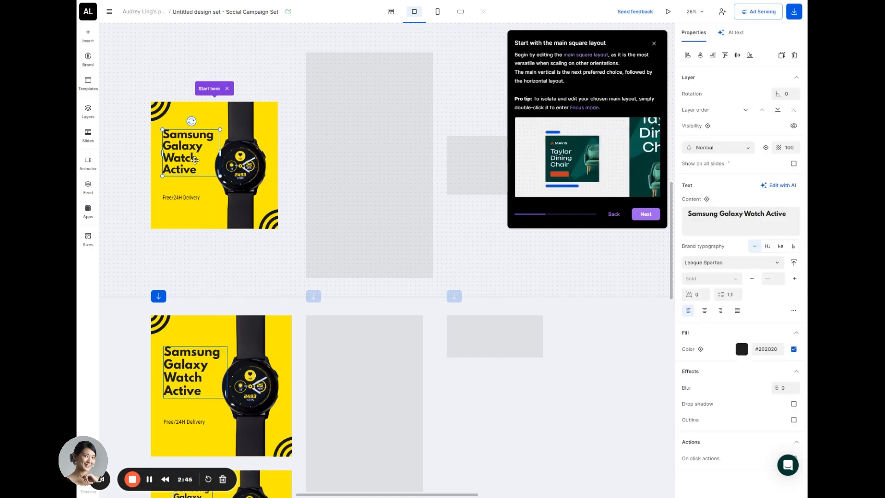
double_click(236, 146)
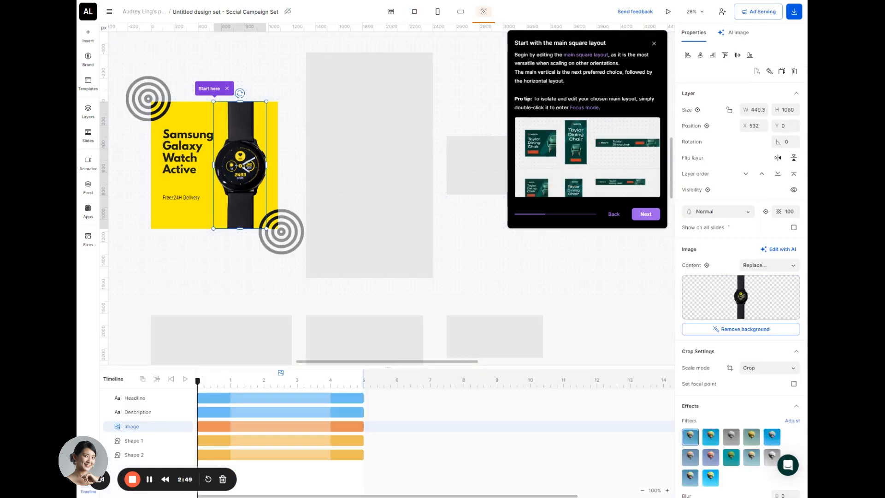
click(193, 143)
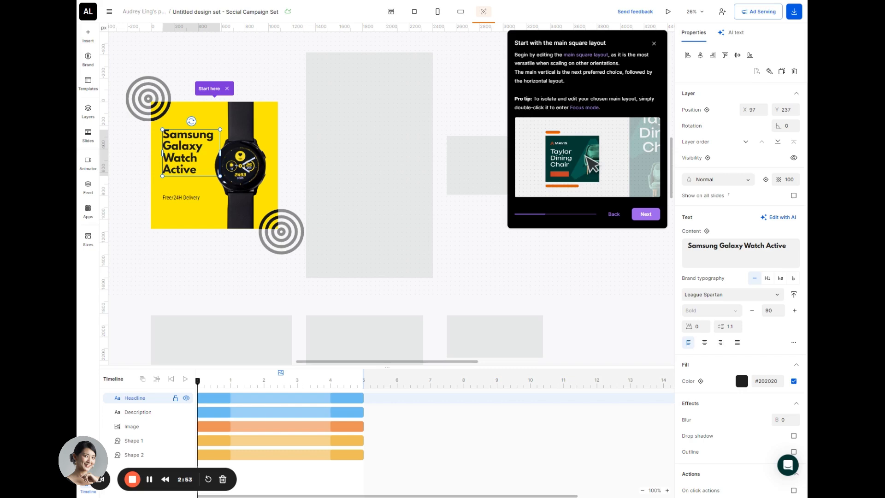
double_click(193, 142)
click(164, 131)
Step: Insert two red-to-orange gradient CLOSE buttons into the main square layout, one at its centre and one below the "Free/24H Delivery" text
click(89, 32)
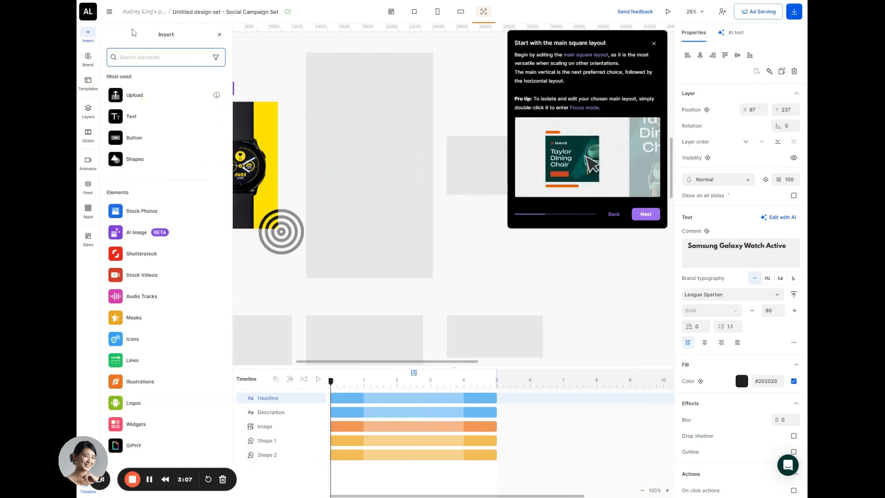
click(150, 142)
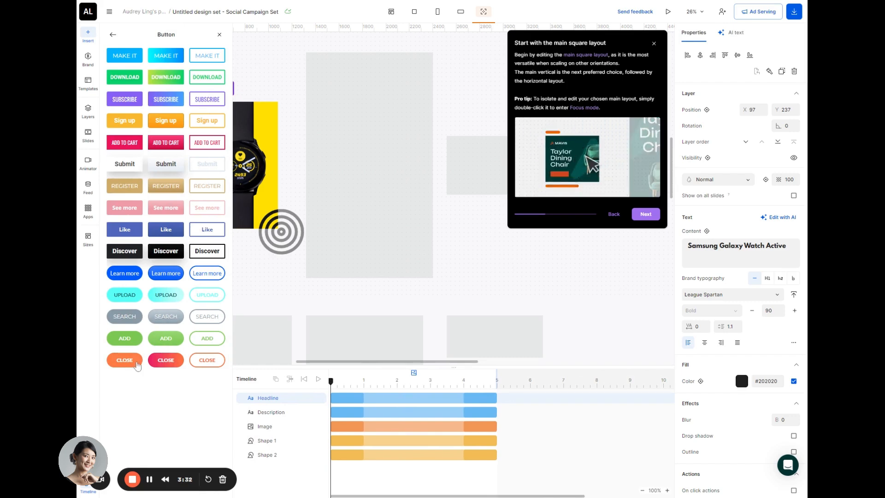
click(166, 364)
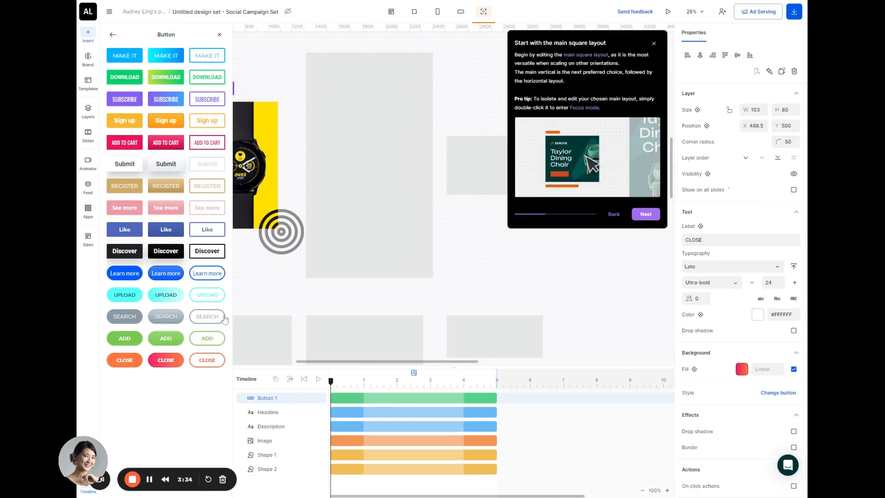
drag(225, 319, 244, 204)
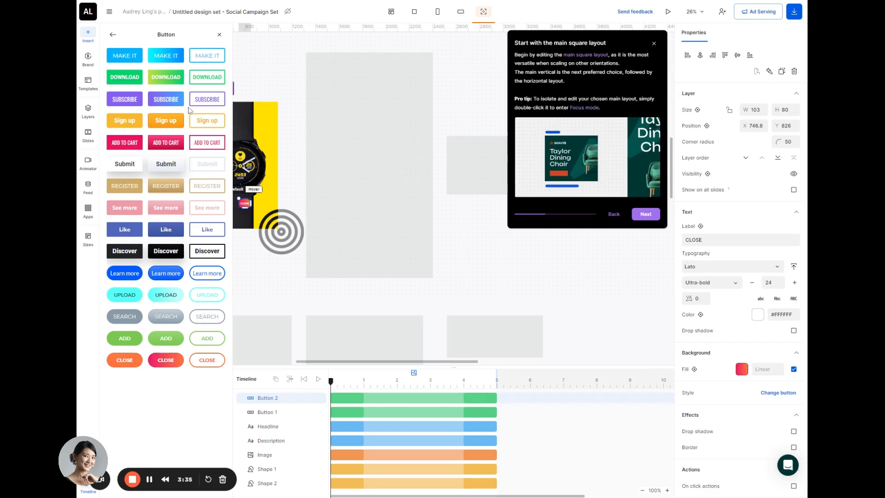
click(246, 53)
click(219, 35)
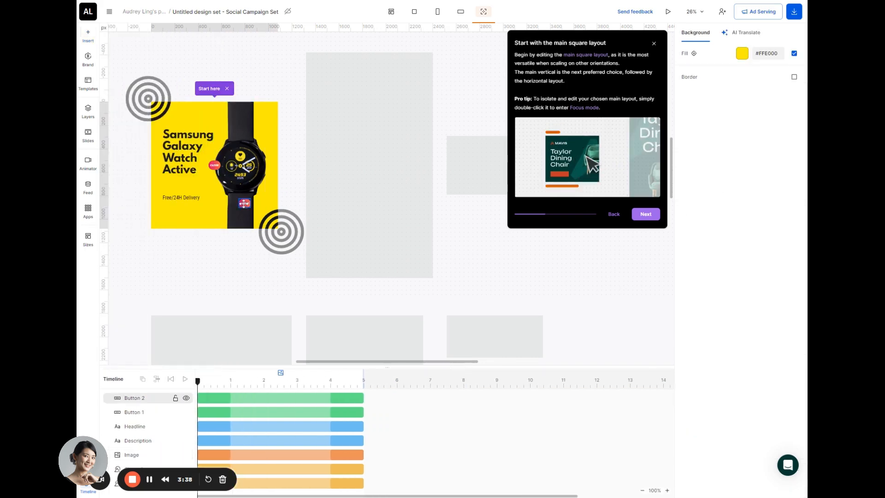
drag(244, 203, 169, 212)
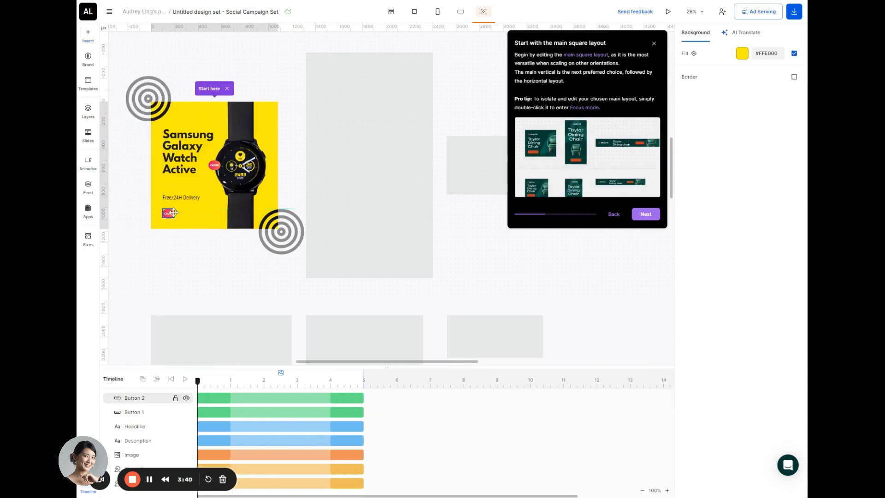
Step: Enlarge the button below the "Free/24H Delivery" text to about 370 × 118 px and delete the button at the layout's centre
click(174, 214)
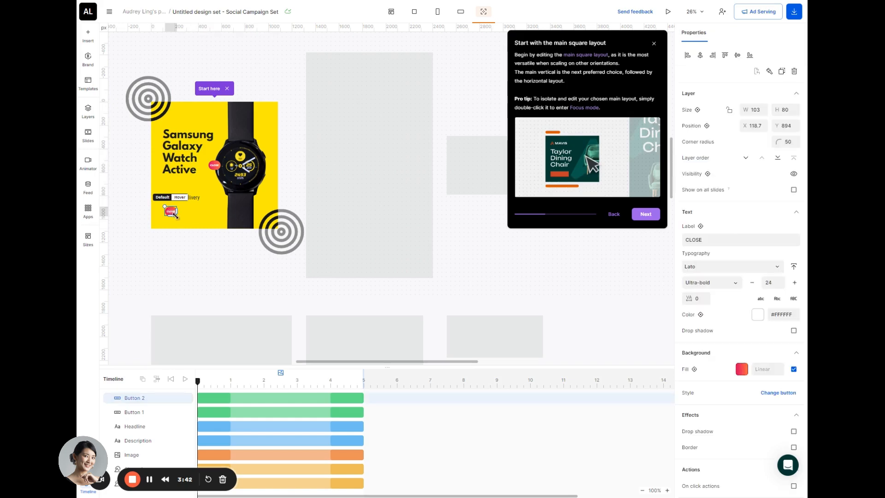
mouse_move(176, 212)
mouse_down()
mouse_move(210, 212)
mouse_move(186, 220)
mouse_move(166, 212)
mouse_move(183, 212)
mouse_up()
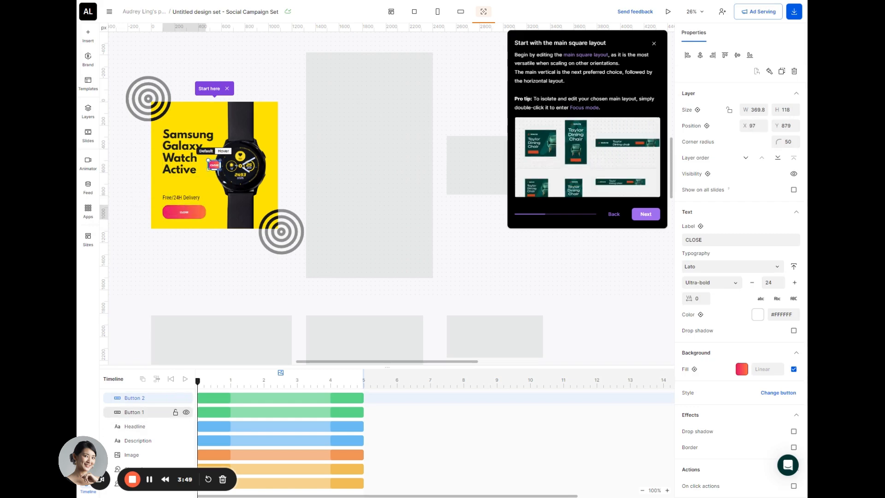
click(213, 164)
key(Delete)
Step: Change the remaining button's label to "GET NOW"
click(208, 214)
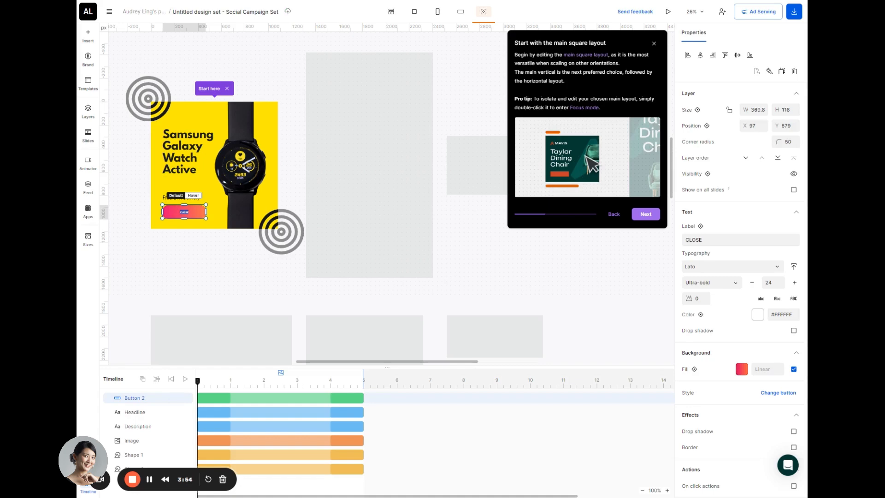
text(GET N)
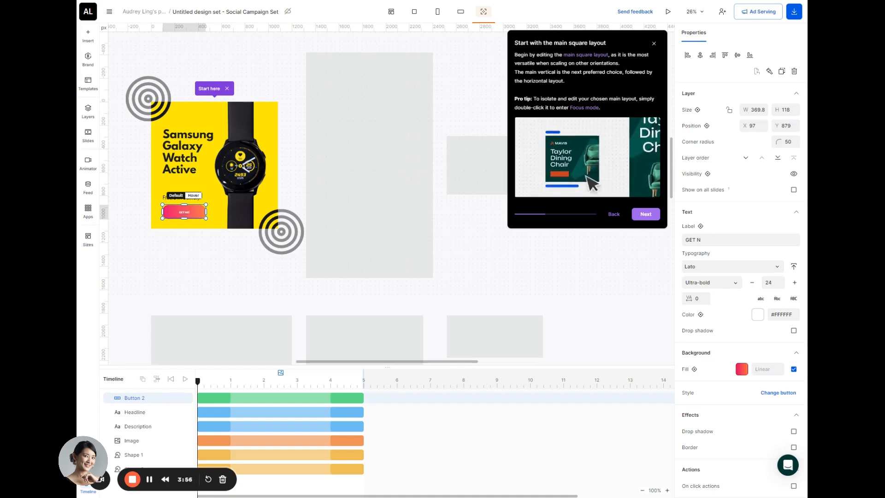
text(OW)
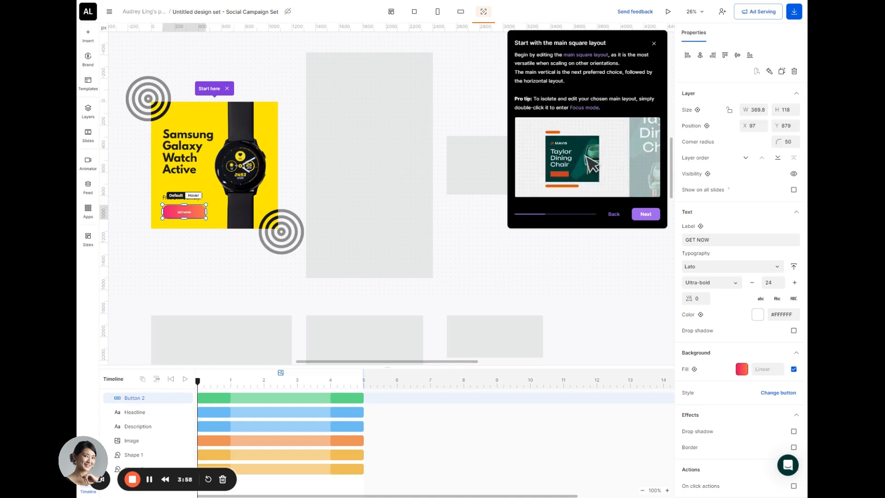
Step: Increase the font size of the "GET NOW" button label to 40 and deselect the button
click(795, 282)
click(795, 282)
click(796, 283)
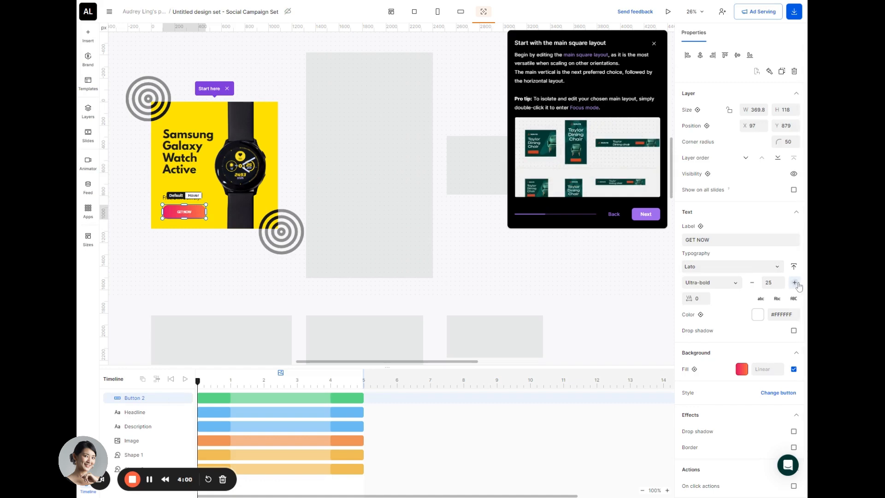
click(795, 282)
click(796, 283)
click(795, 282)
click(795, 283)
click(795, 282)
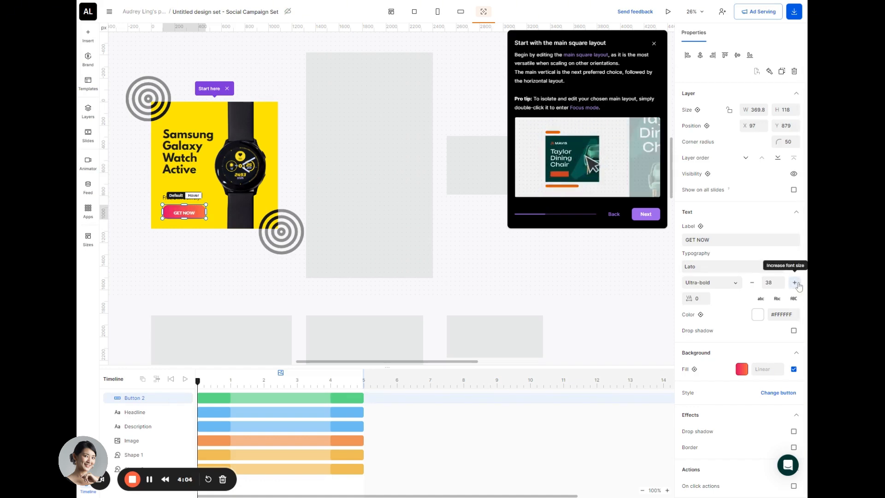
click(795, 282)
click(794, 282)
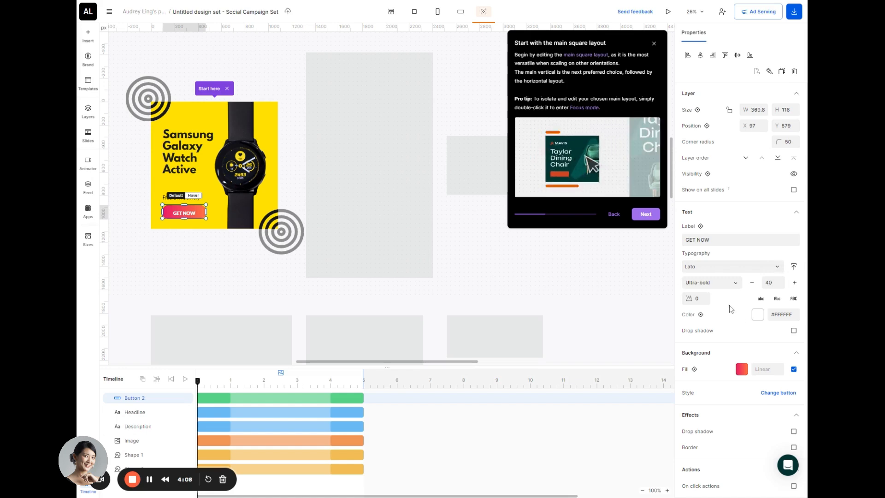
click(259, 288)
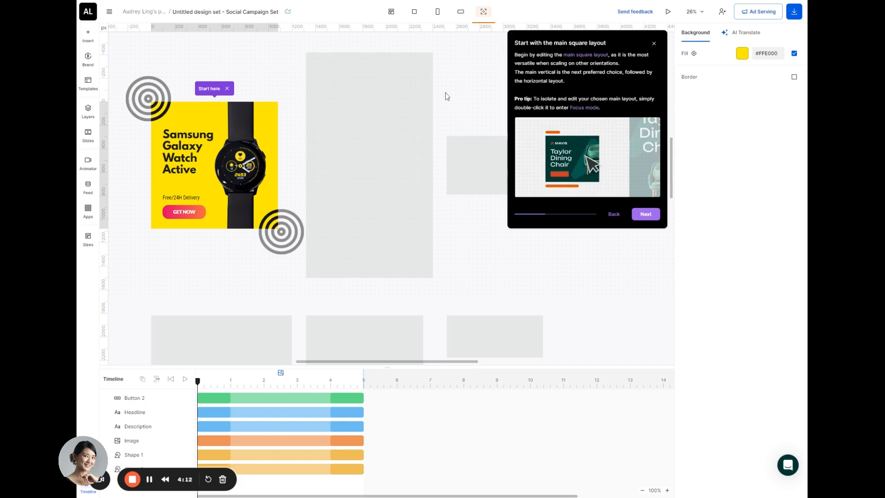
Step: Advance the tour to inserting and customizing elements and open the list of insertable elements
click(242, 169)
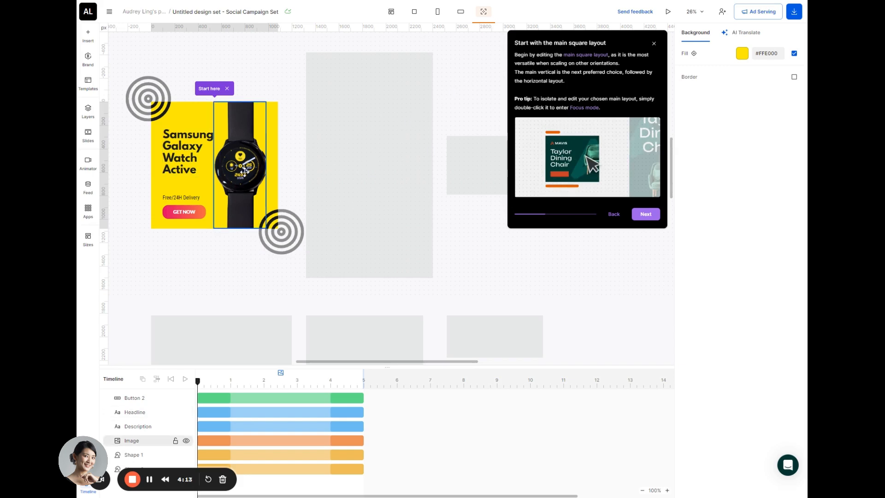
click(276, 140)
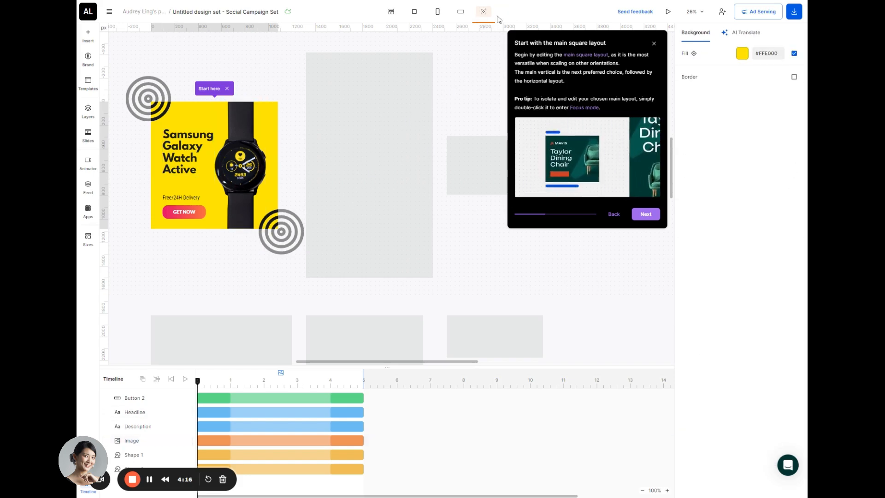
click(645, 214)
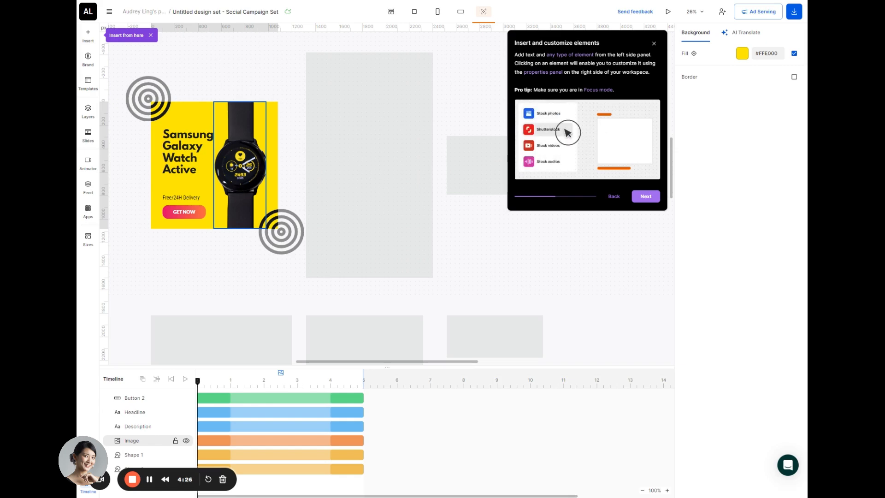
click(86, 38)
click(107, 35)
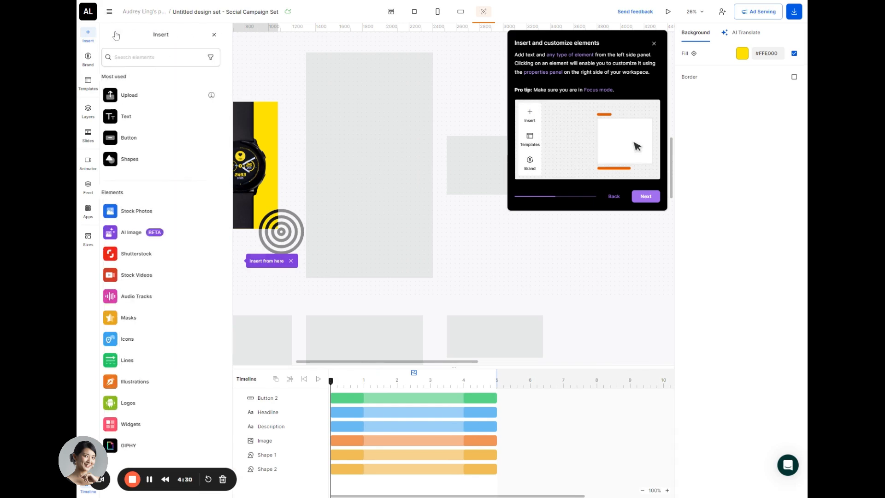
Step: Search the stock photos for "massager" and insert the landscape close-up of a muscular man holding a black massage gun
click(134, 214)
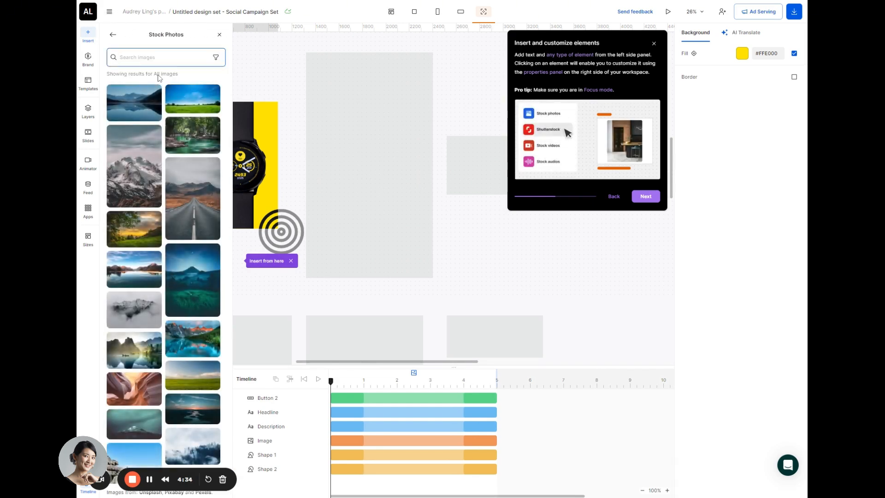
text(massage)
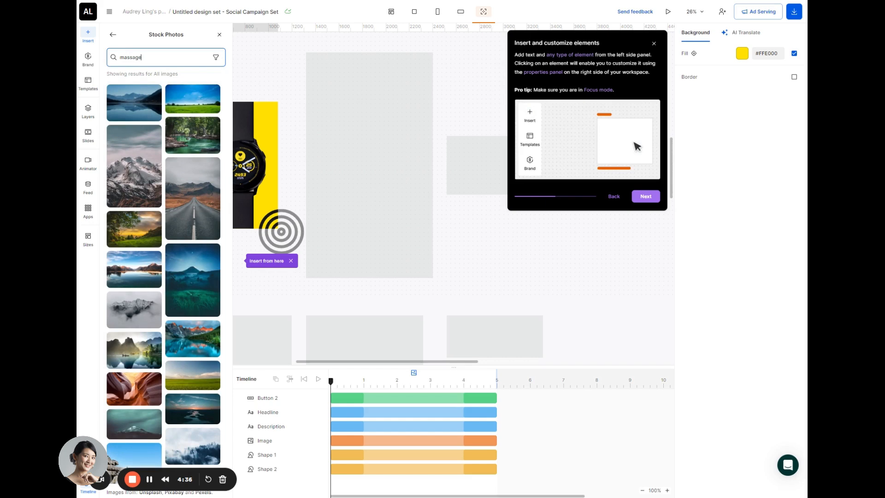
text(r)
key(Return)
scroll(198, 322, down, 10)
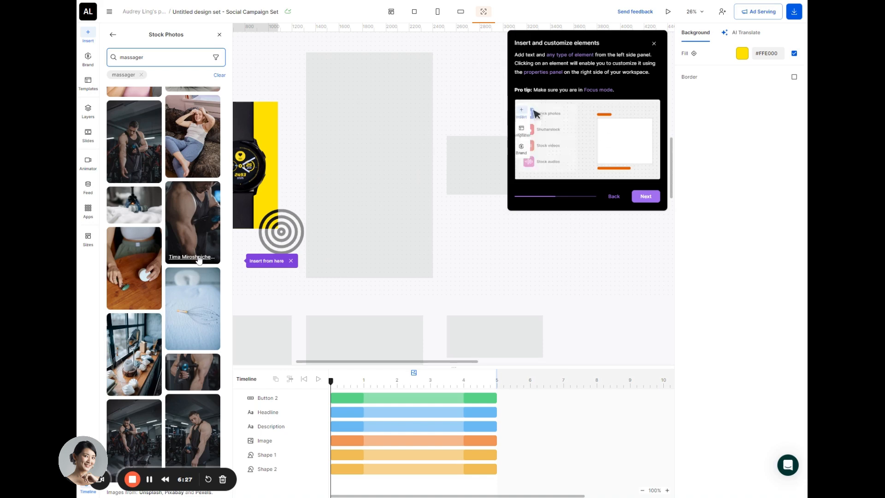
scroll(193, 254, down, 3)
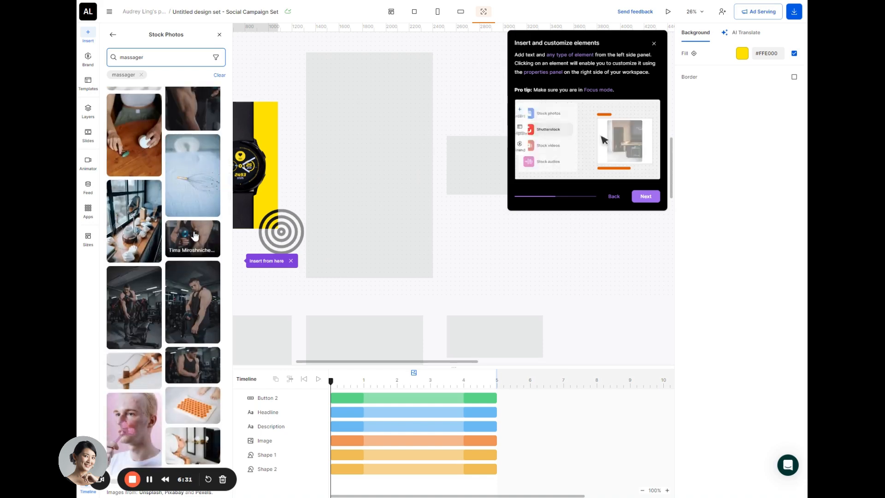
scroll(194, 235, down, 2)
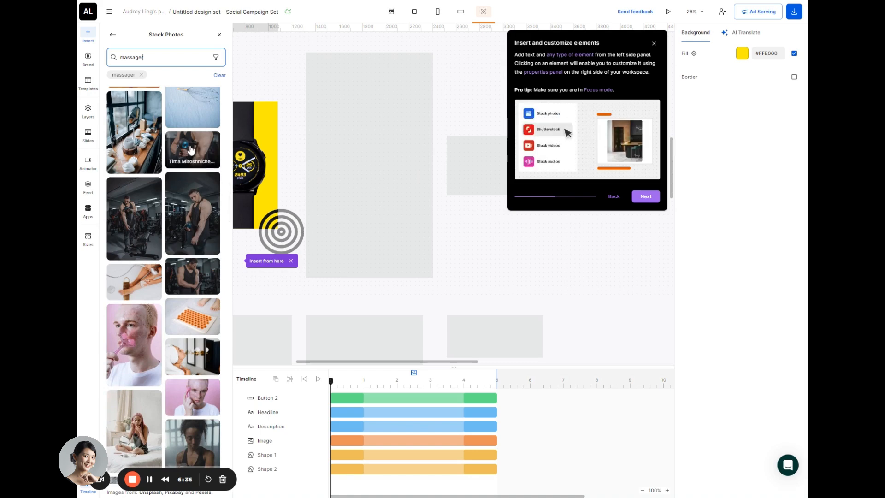
click(190, 150)
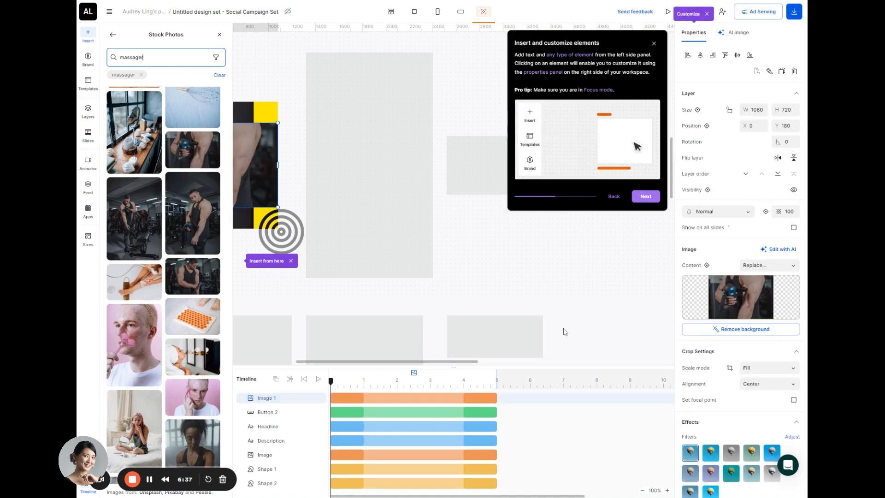
Step: Remove the background from the inserted massage-gun photo with the AI tool and close the stock photo library
click(736, 329)
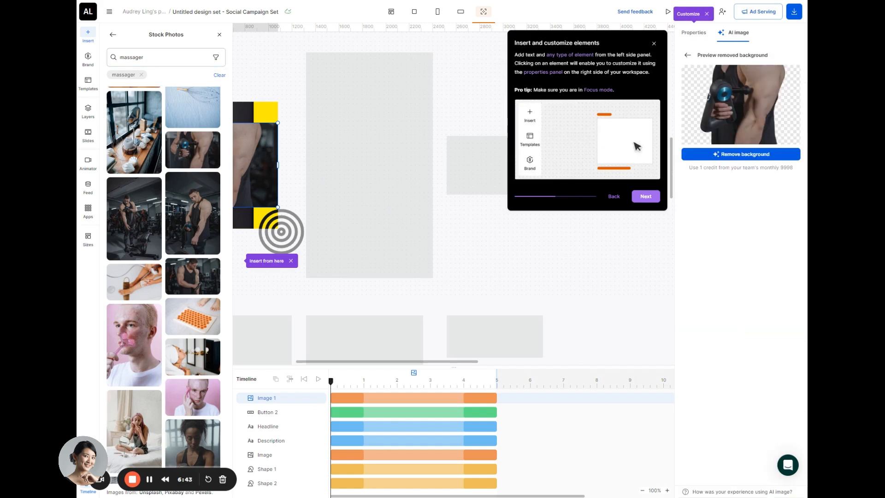
click(746, 155)
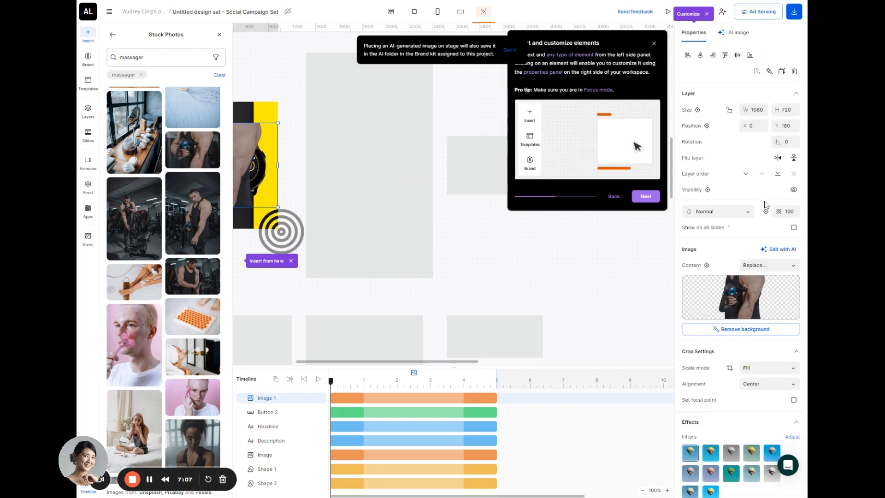
click(219, 35)
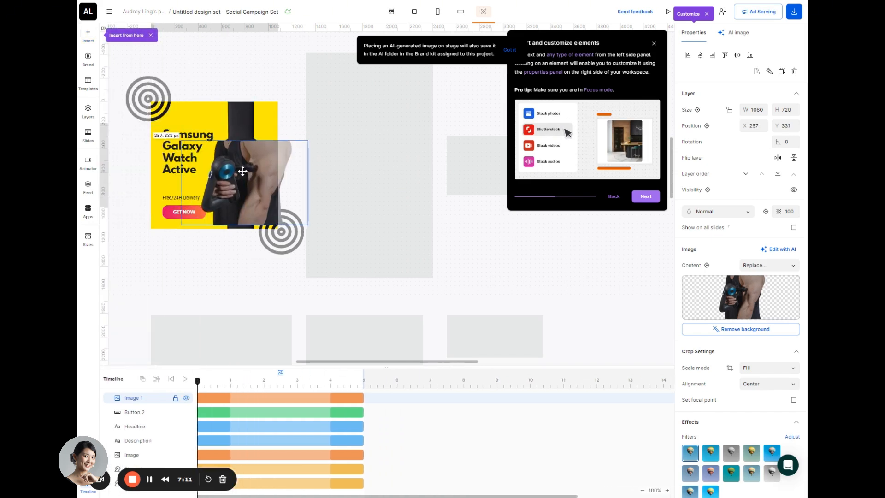
Step: Scale the massage-gun image to about the layout's full height, shift it past the right edge, and delete the smartwatch image
drag(180, 140, 229, 162)
drag(282, 173, 257, 120)
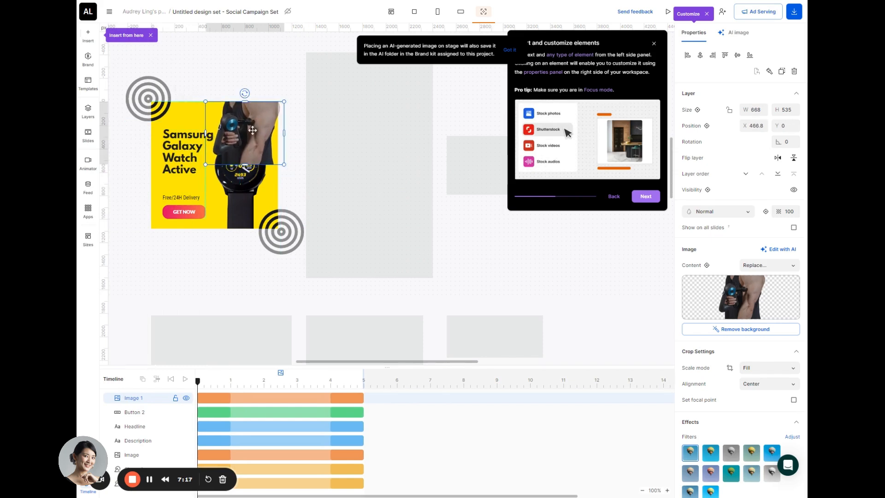
drag(206, 164, 145, 227)
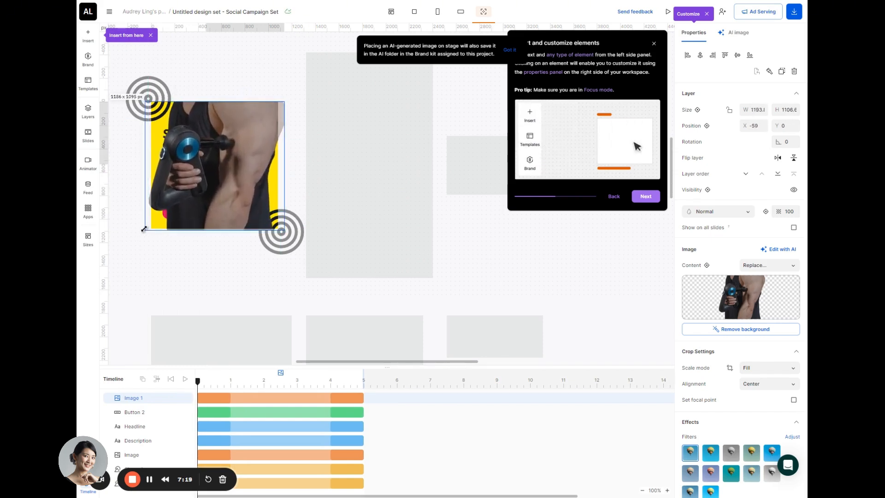
drag(207, 187, 289, 184)
click(224, 173)
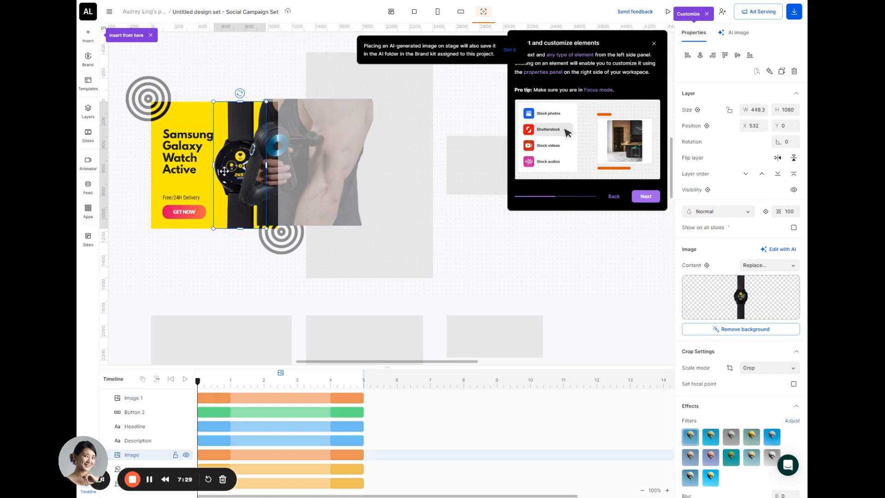
key(Delete)
Step: Narrow the massage-gun image's frame to about 786 × 1080 px, adjust its crop, and place it at about X 428, Y 0
drag(238, 172, 227, 184)
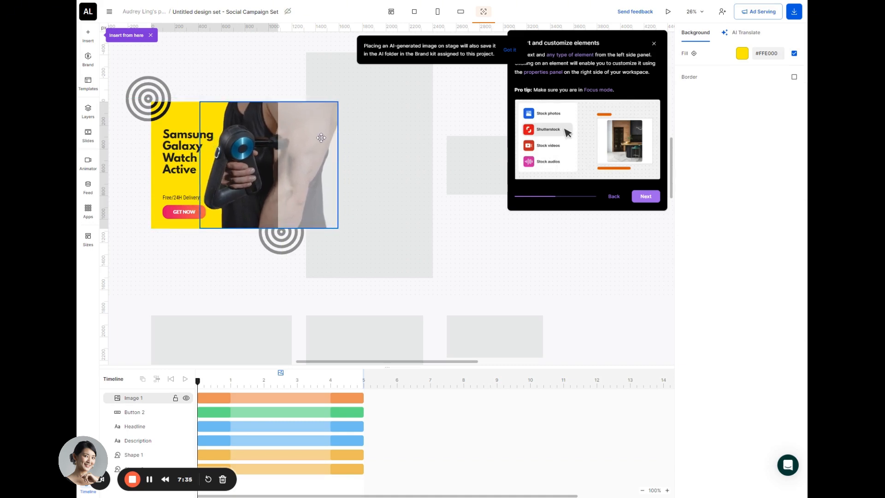
drag(339, 228, 292, 228)
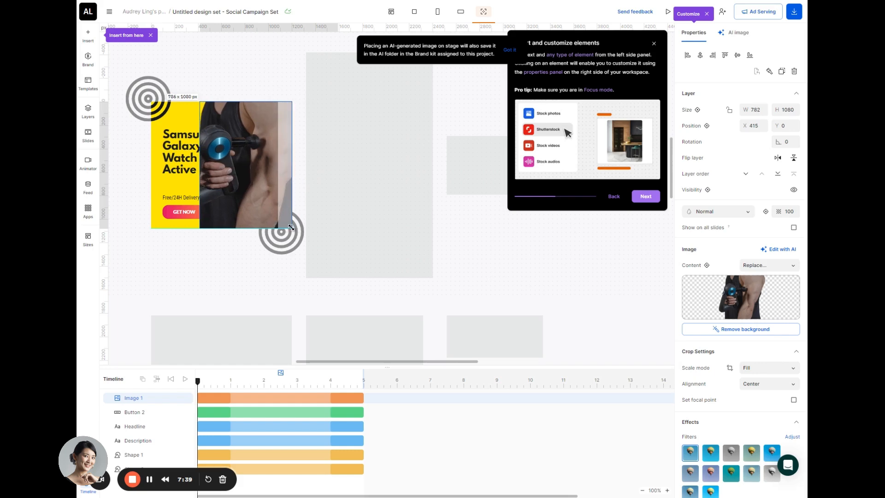
drag(231, 193, 277, 195)
double_click(251, 195)
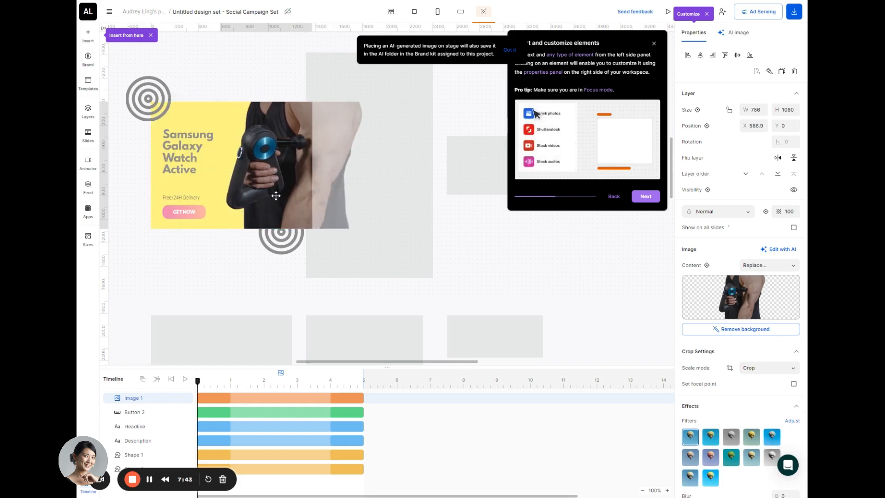
click(218, 270)
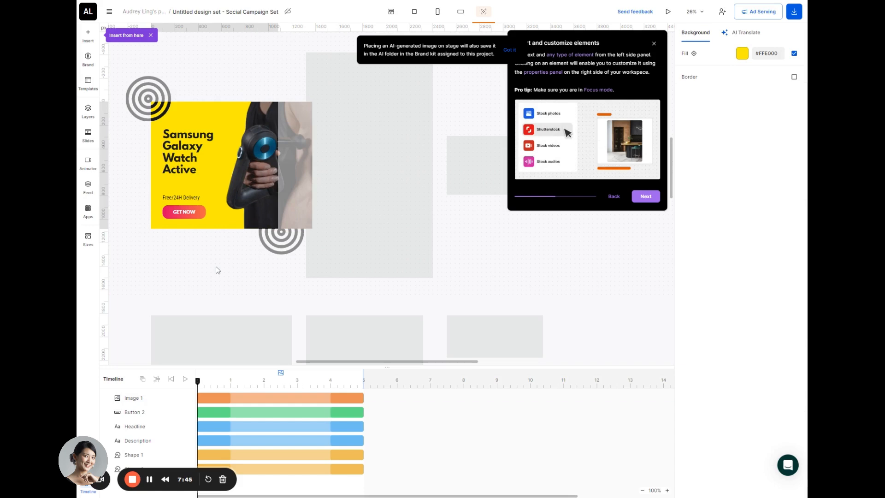
drag(255, 200, 236, 197)
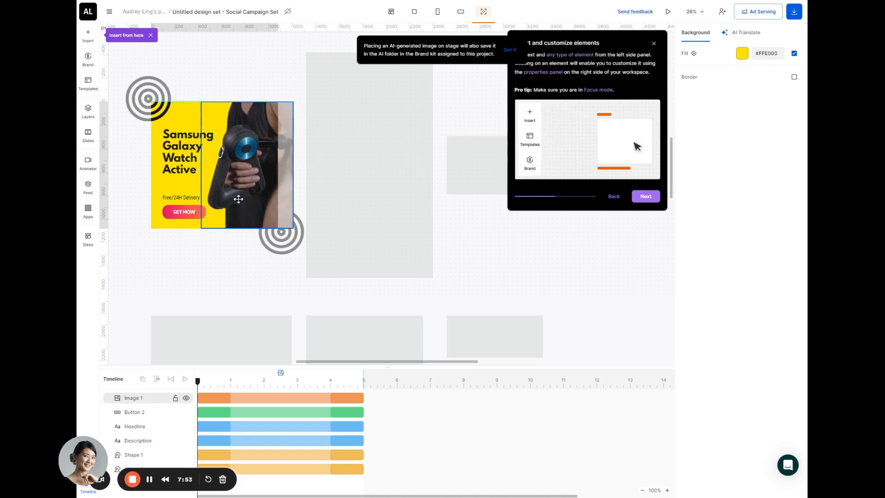
click(231, 259)
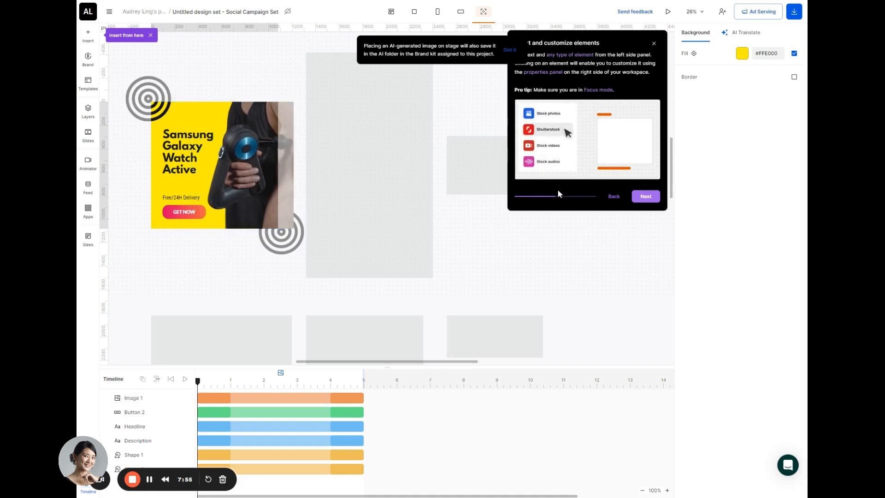
Step: Advance the tour to adding animations and slides, and view the Build In animation presets for the massage-gun image
click(644, 197)
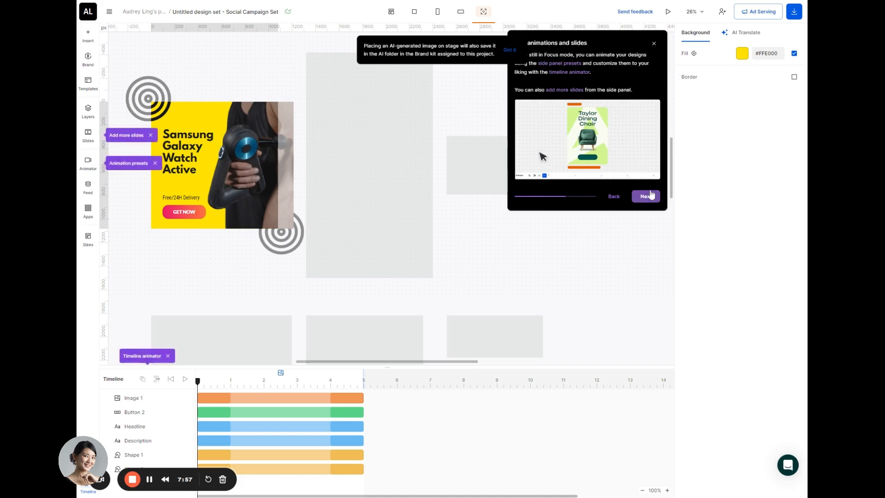
click(505, 50)
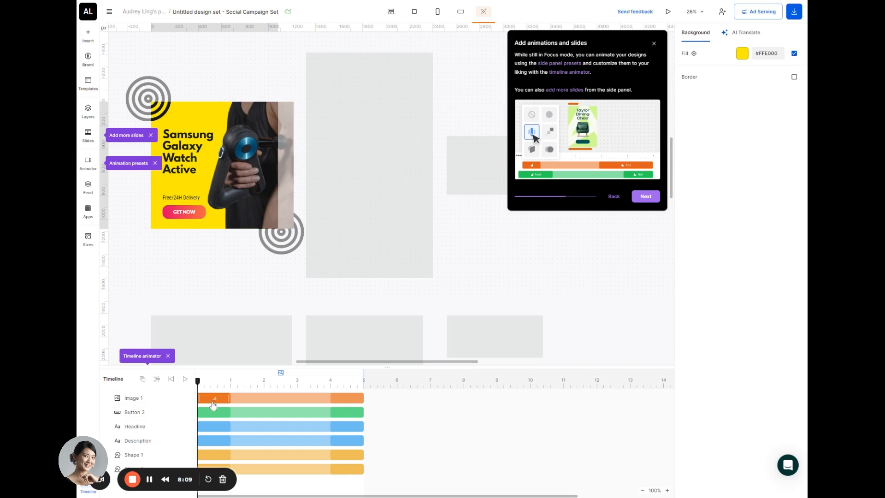
click(212, 398)
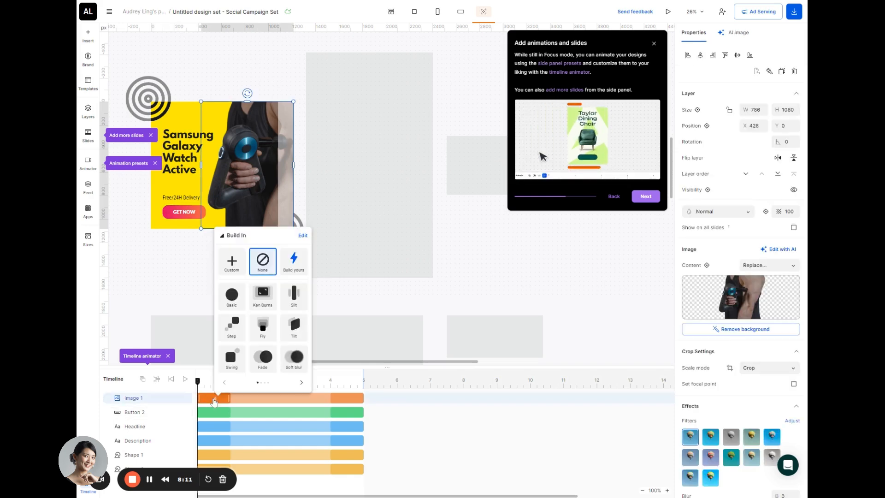
click(144, 320)
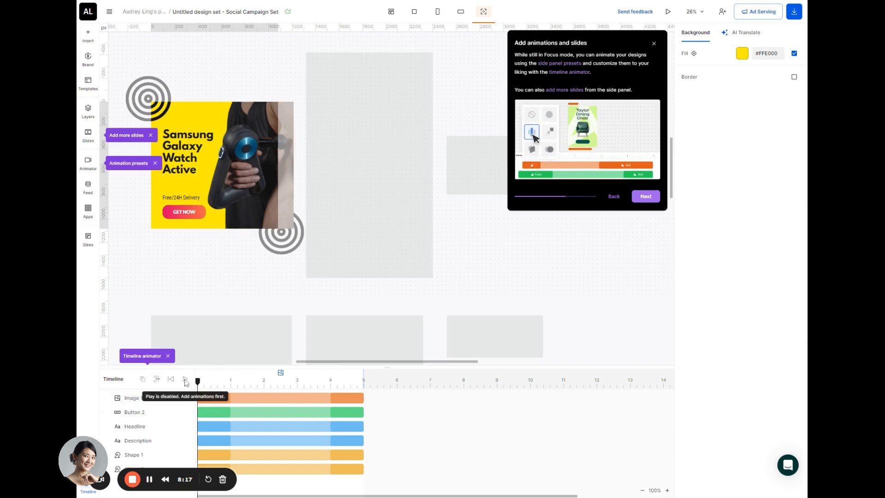
Step: Try the Slit, Step and Fly Build In presets on the massage-gun image and apply Basic
click(219, 398)
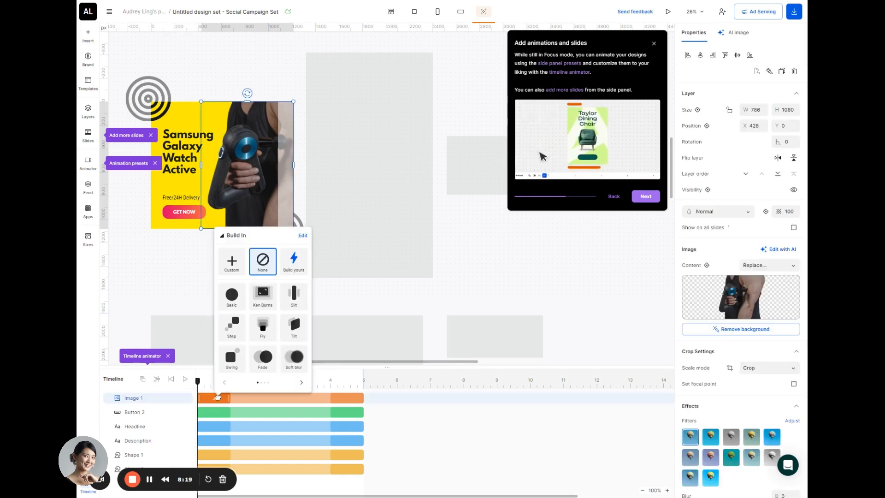
click(293, 298)
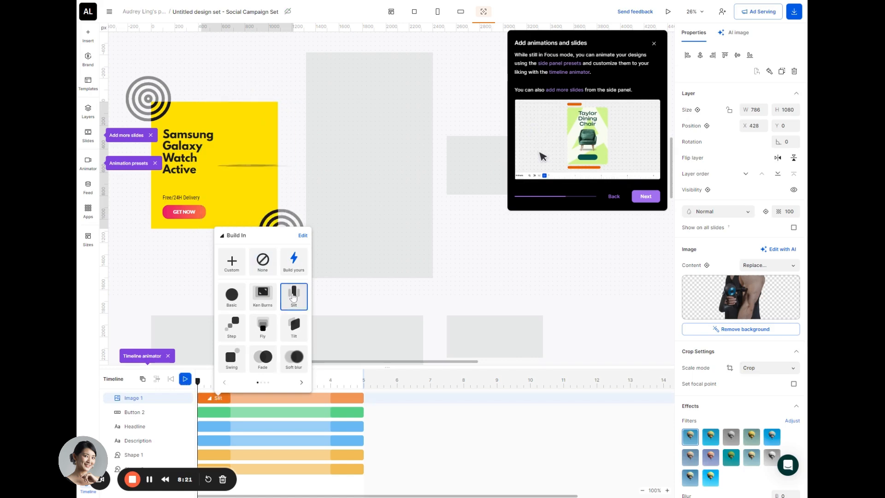
click(242, 325)
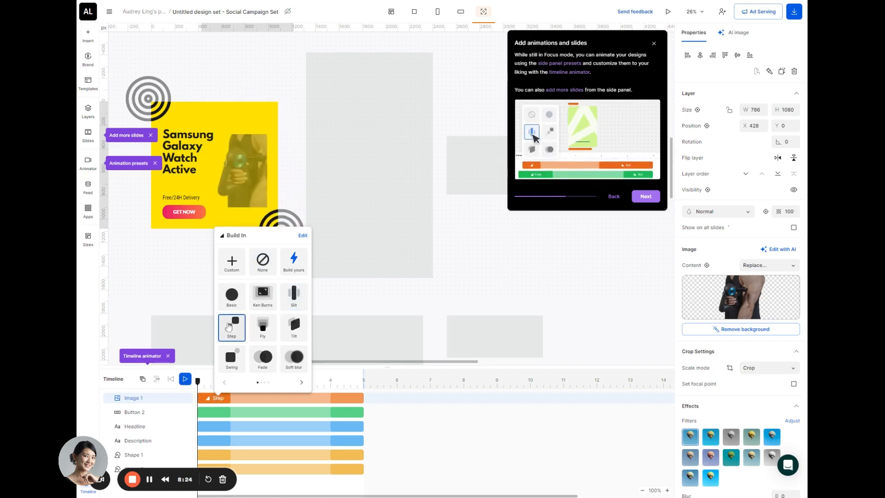
click(264, 332)
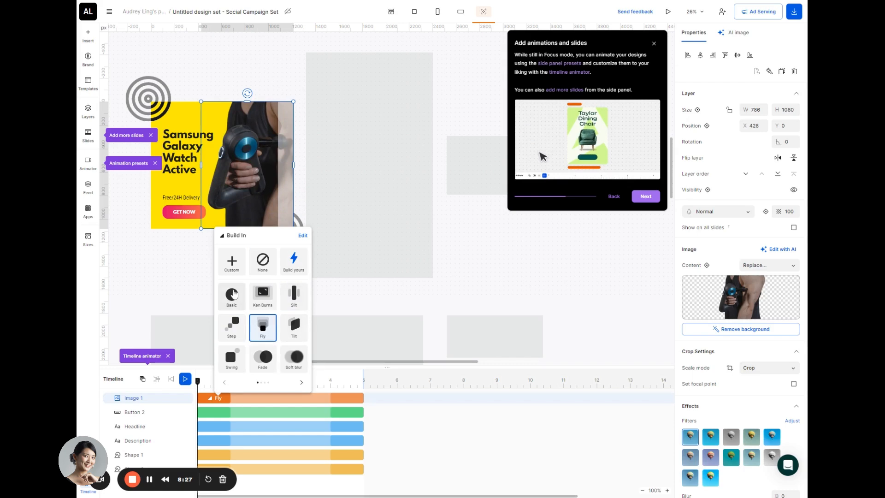
click(234, 294)
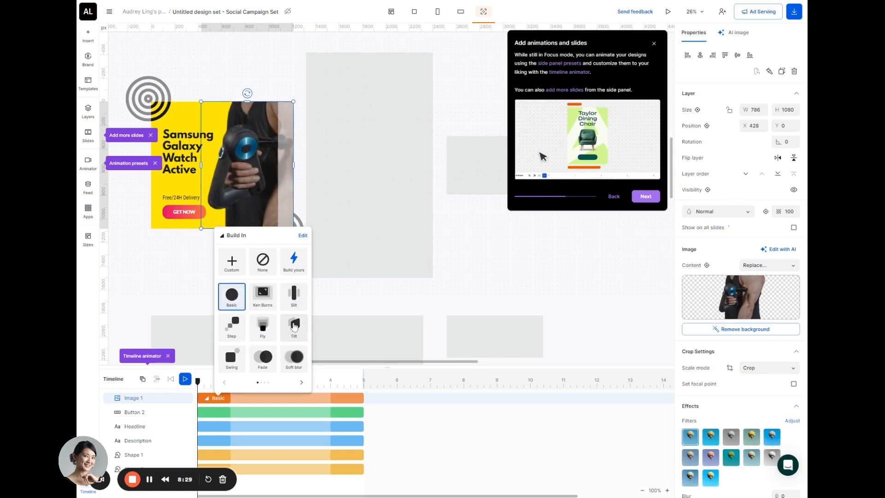
Step: Try the Swing, Tilt and Soft blur Build In presets on the GET NOW button, reapply Tilt, and play the animation
click(219, 411)
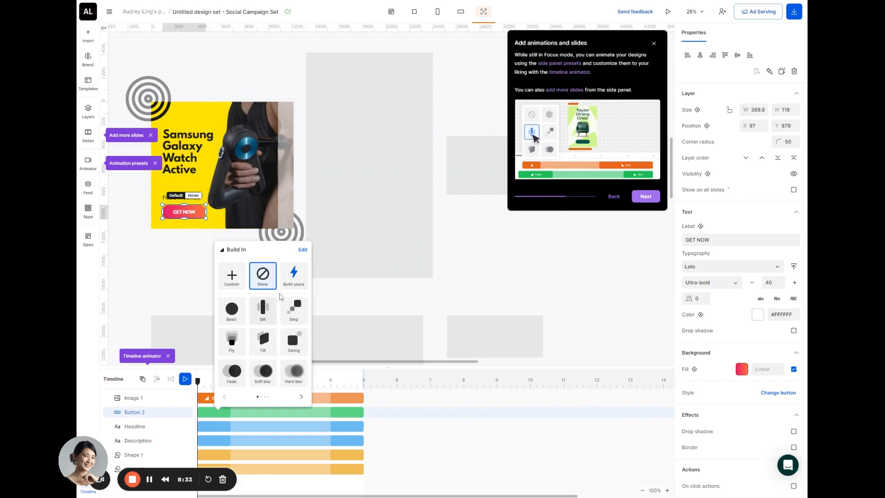
click(296, 312)
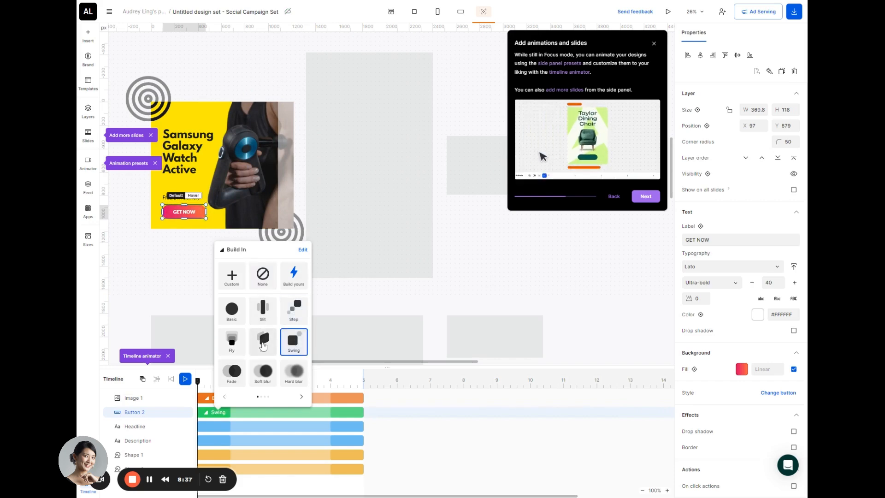
click(263, 345)
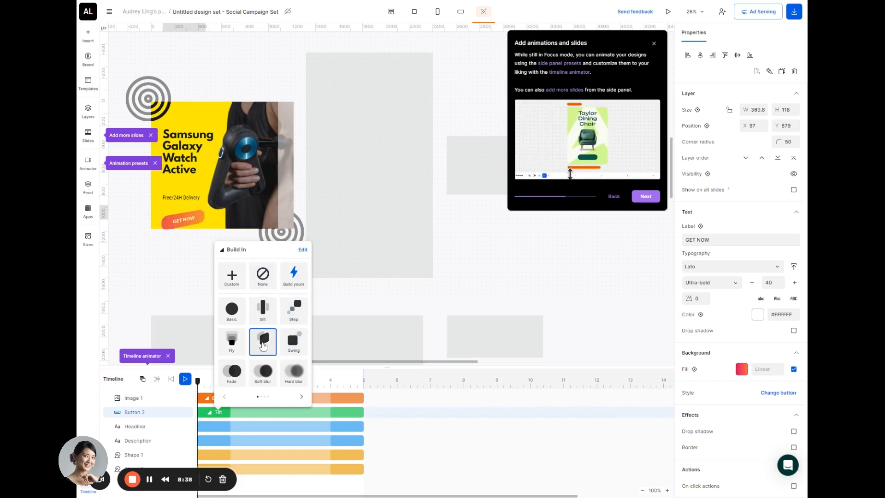
click(268, 371)
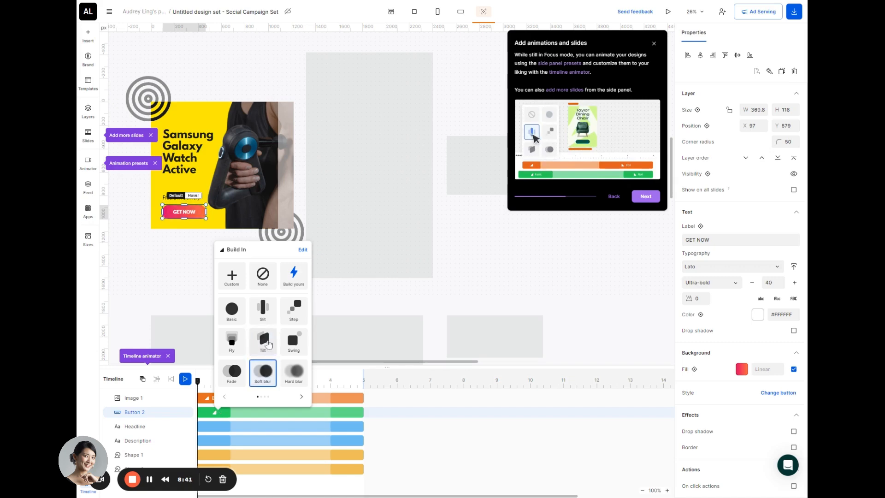
click(269, 344)
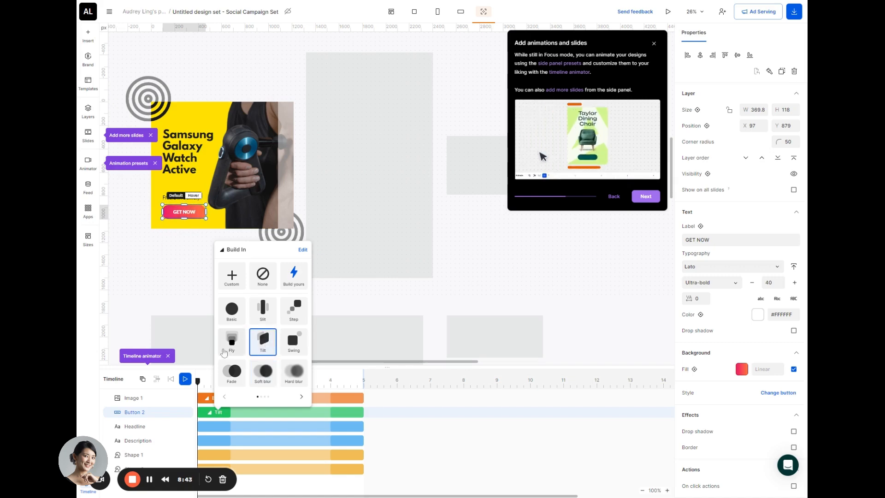
click(196, 355)
click(185, 378)
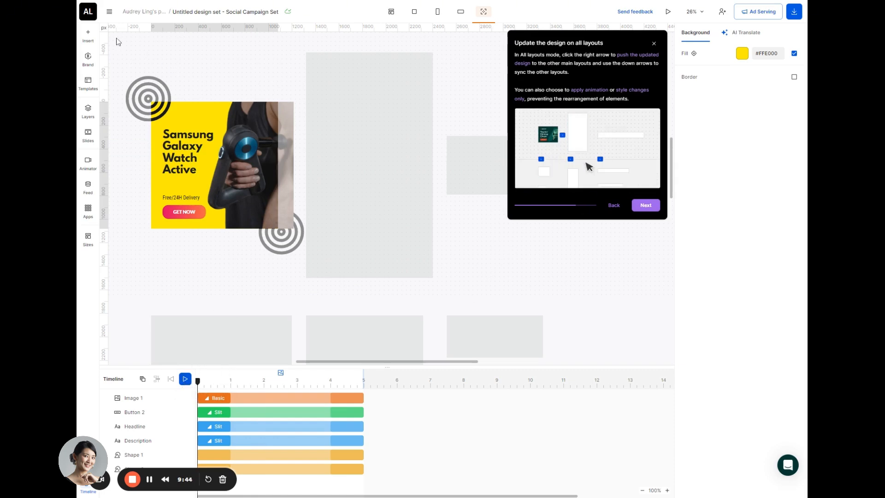
Step: Show only the square layouts and examine the options for copying the main square design to the smaller square sizes
click(415, 11)
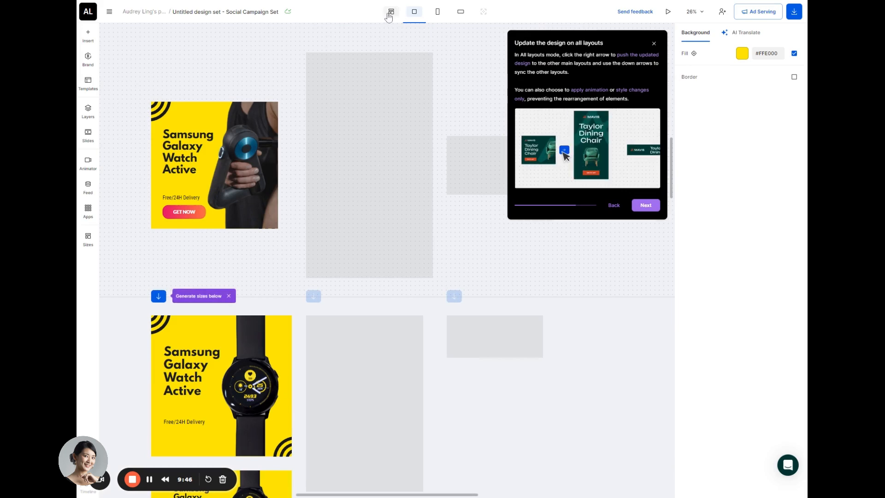
scroll(281, 274, down, 3)
scroll(249, 263, up, 2)
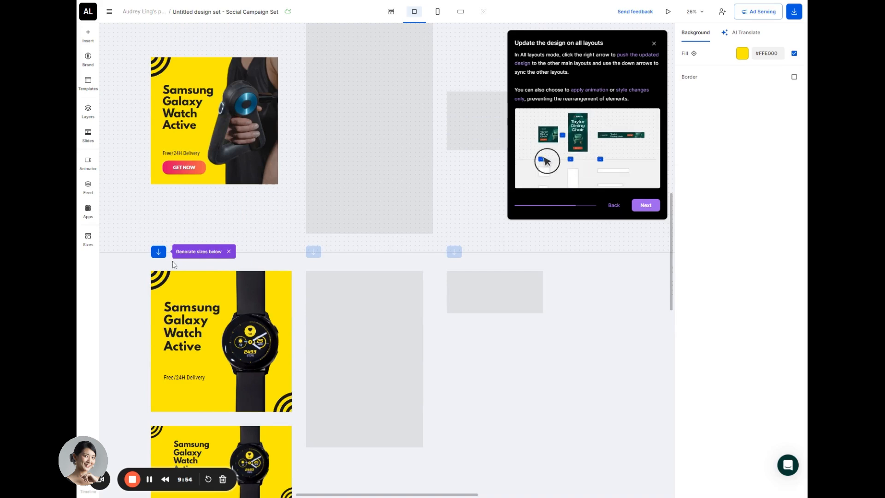
click(159, 253)
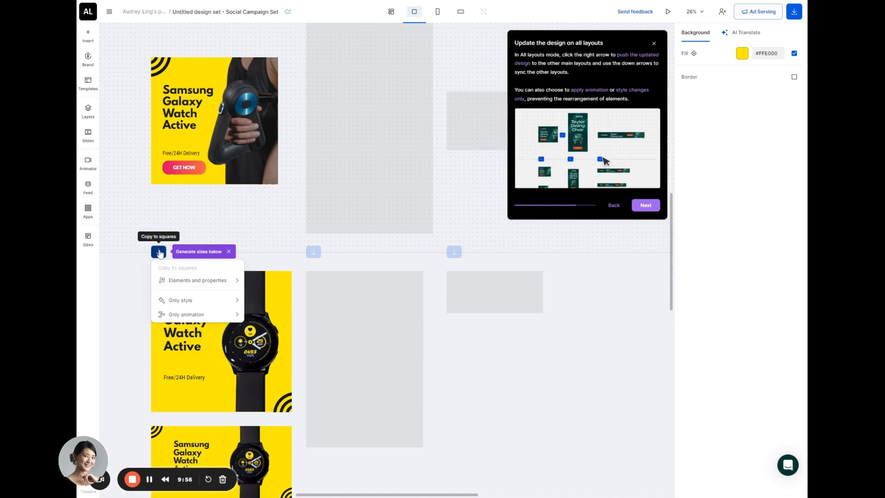
scroll(186, 234, down, 1)
mouse_move(184, 236)
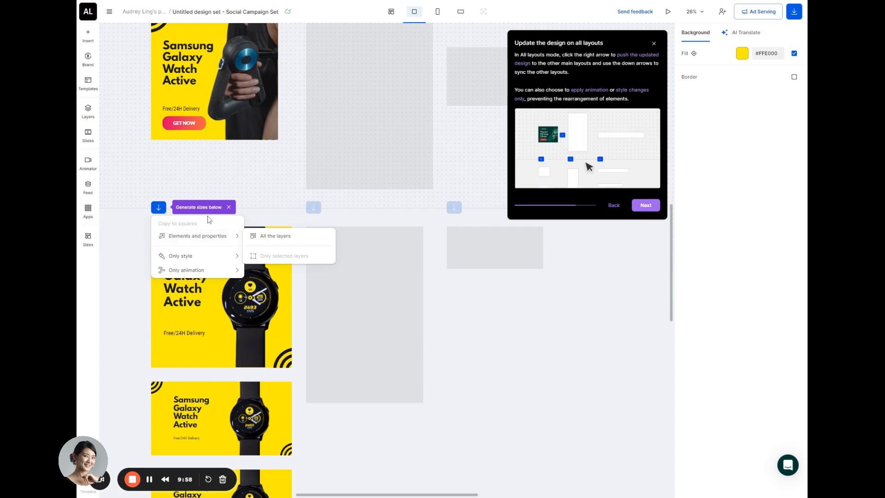
scroll(225, 198, down, 1)
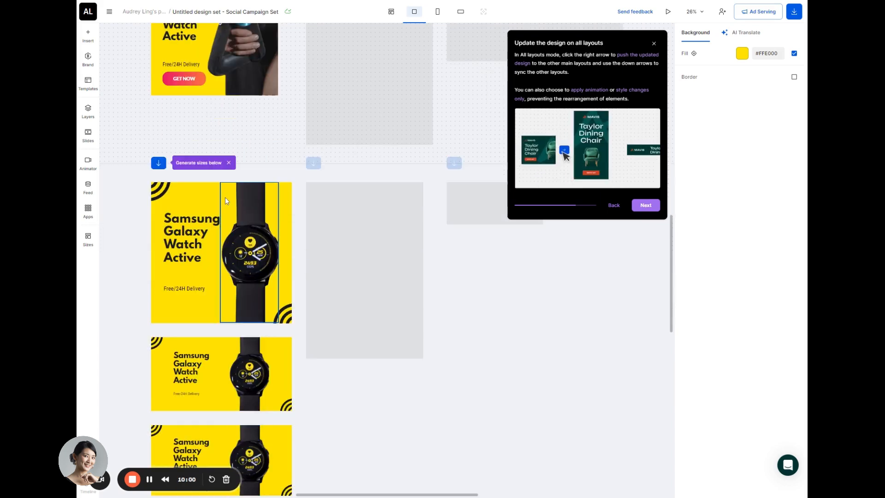
scroll(225, 197, down, 1)
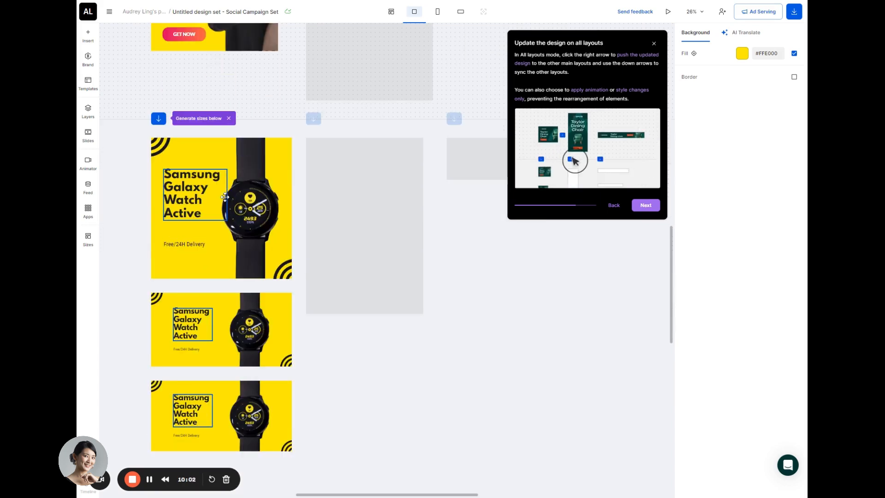
Step: Copy the elements and properties of all the layers from the main square layout to the square sizes below it
click(159, 119)
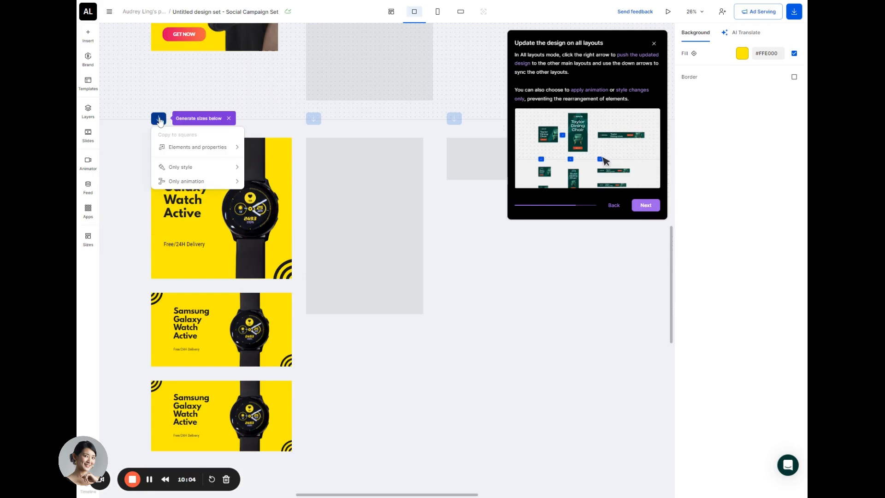
mouse_move(193, 148)
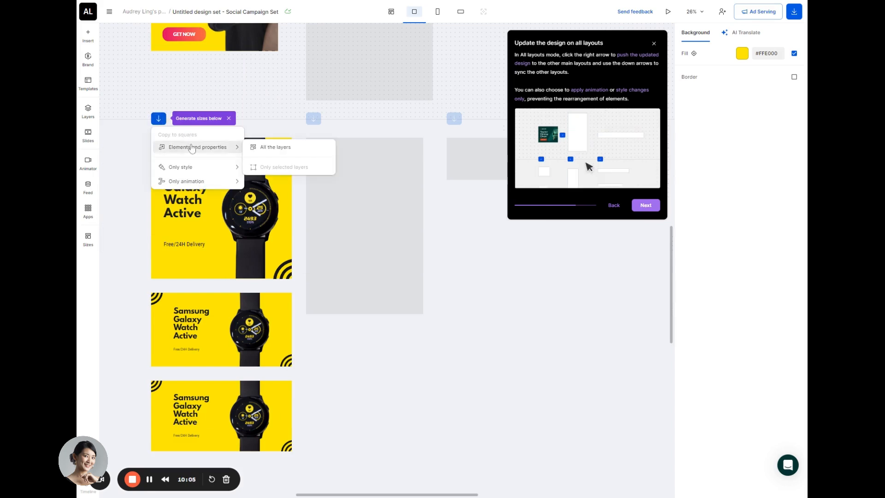
click(271, 147)
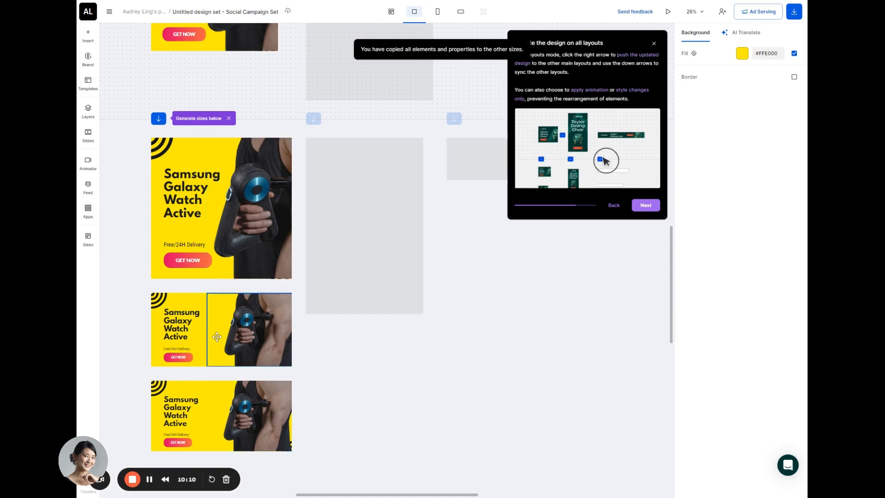
click(314, 350)
Step: View the portrait layouts alone, switch to all layouts, and view the options for copying the main square to the other mains
scroll(314, 350, up, 5)
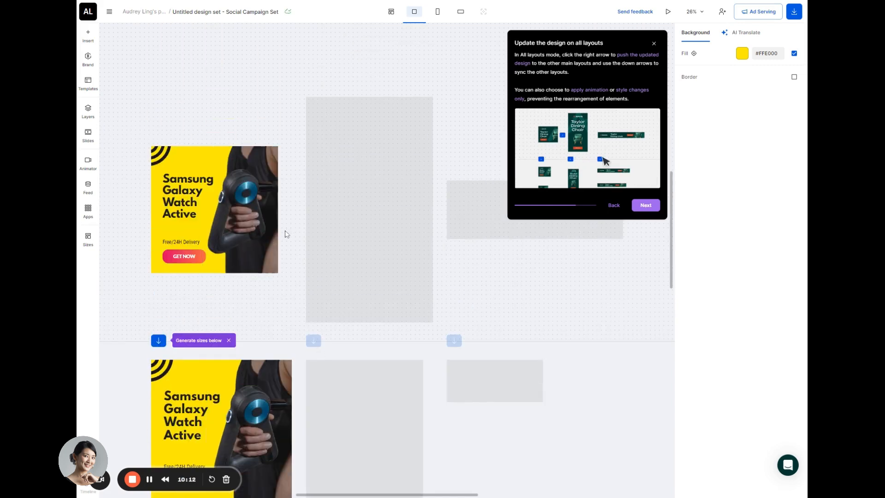
click(444, 12)
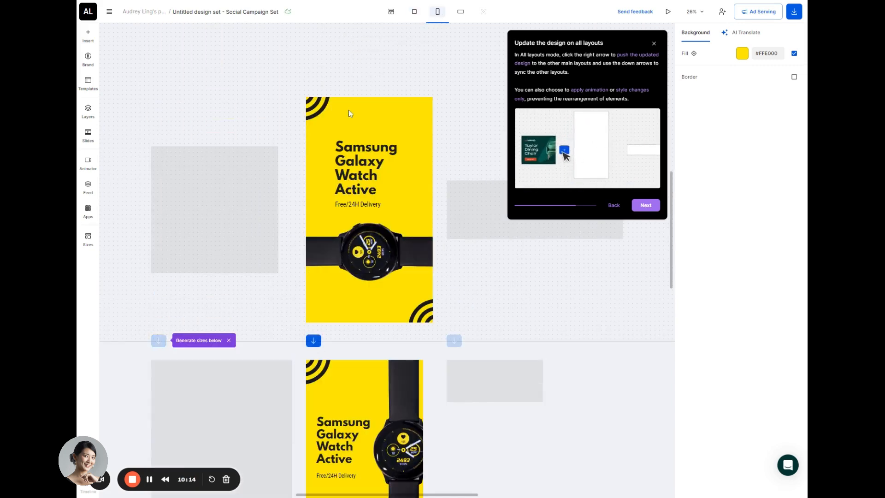
click(390, 11)
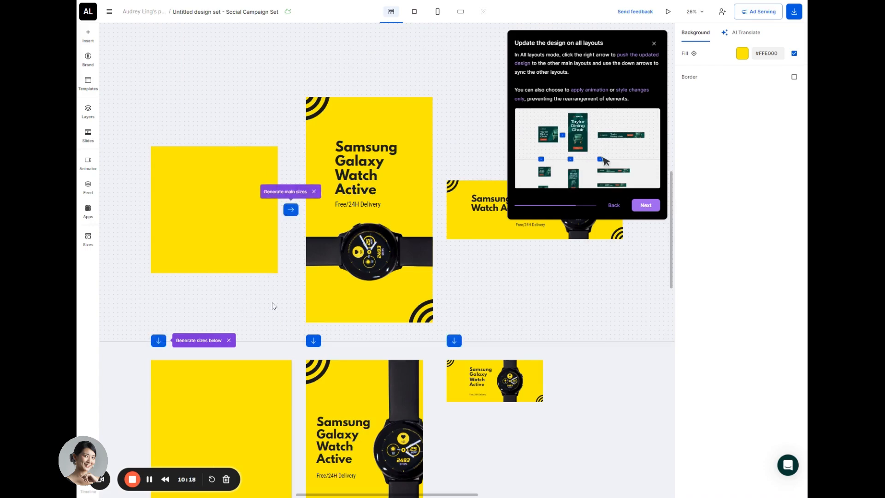
scroll(273, 306, up, 1)
scroll(274, 306, down, 4)
scroll(272, 305, up, 4)
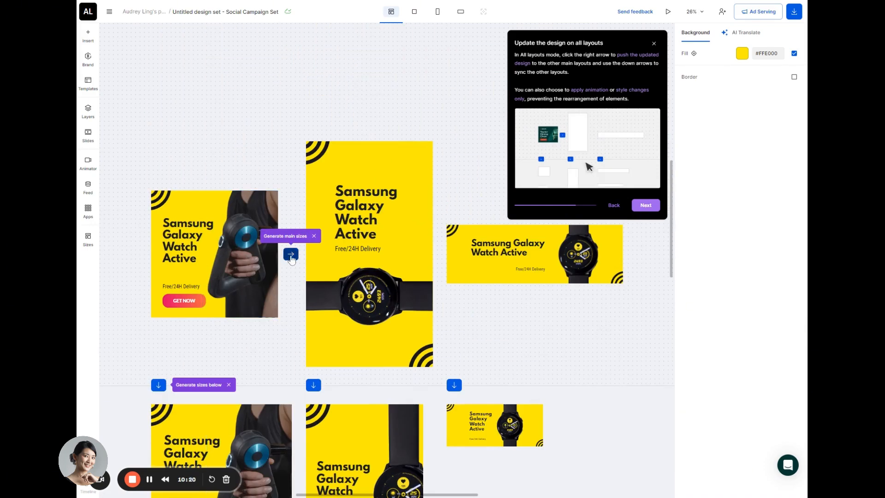
click(290, 254)
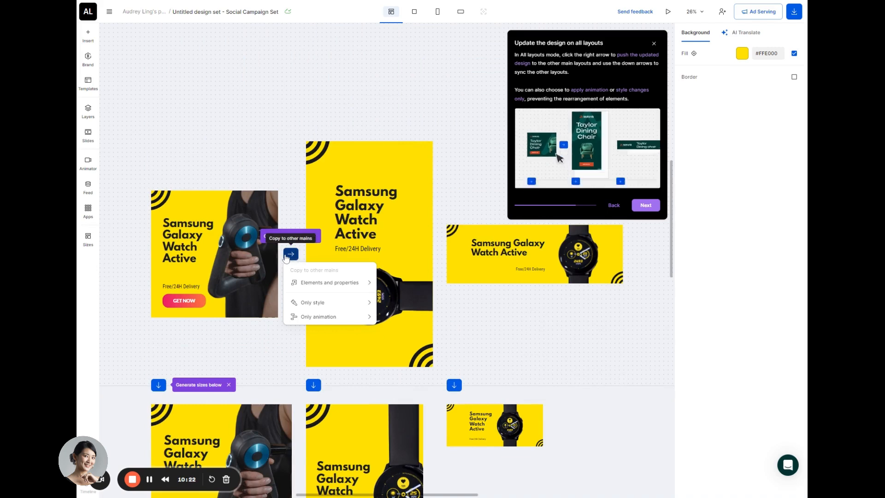
click(386, 284)
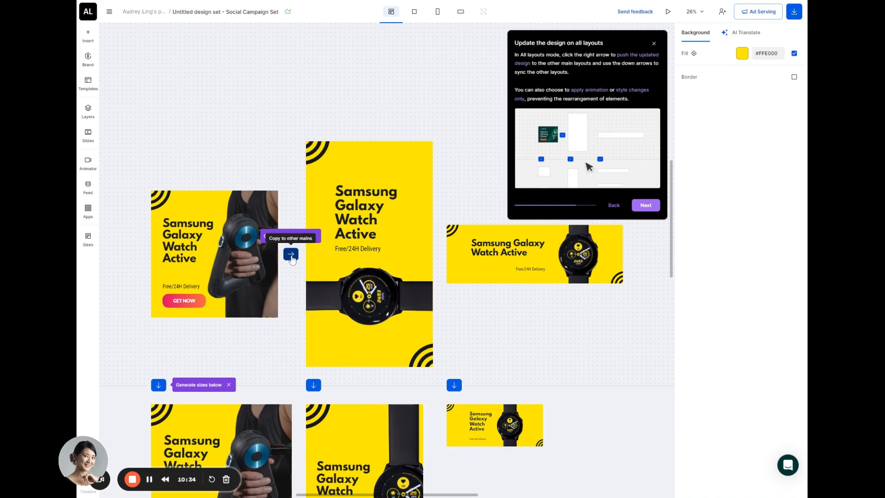
Step: Move the smartwatch image slightly lower in the main portrait layout and select the massage-gun image in the main square
click(339, 287)
drag(339, 287, 339, 299)
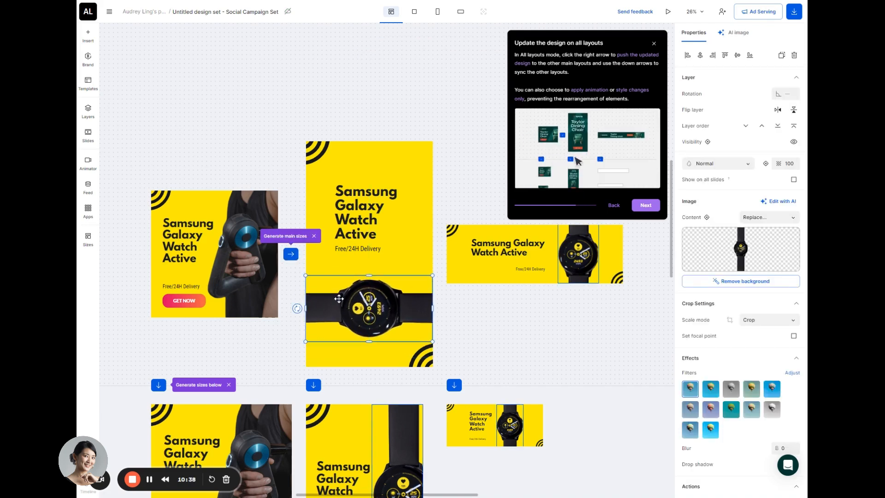
click(296, 255)
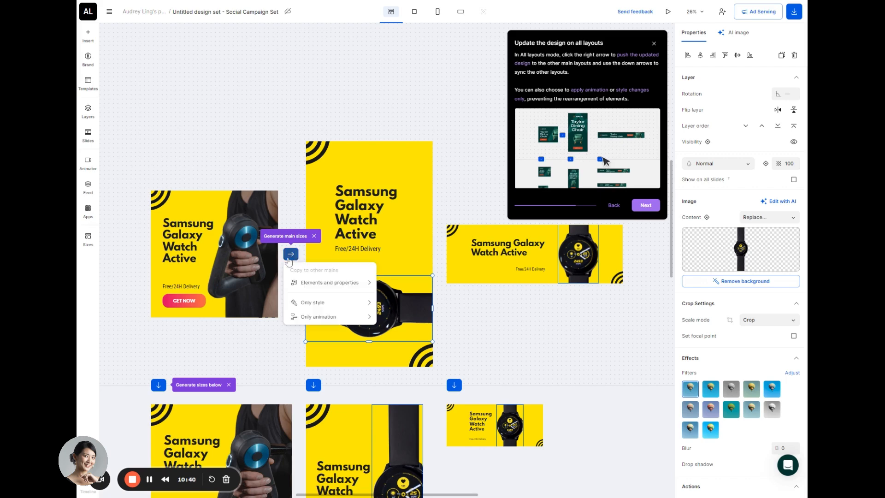
click(256, 269)
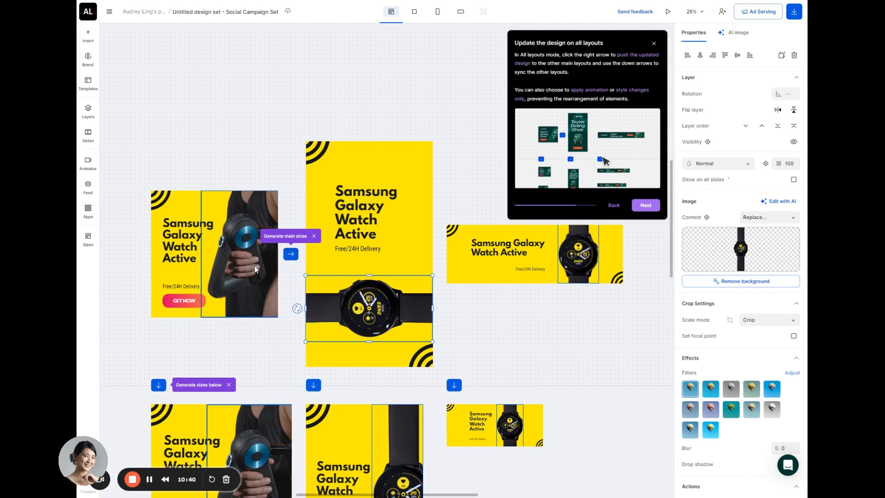
Step: Try copying the elements and properties of all the layers from the main square to the other main layouts, and undo the copy
click(291, 254)
mouse_move(331, 306)
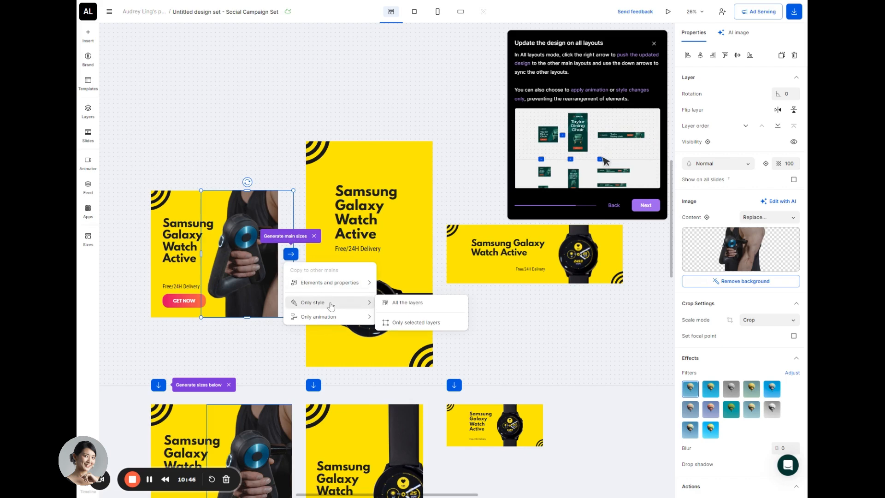
mouse_move(320, 286)
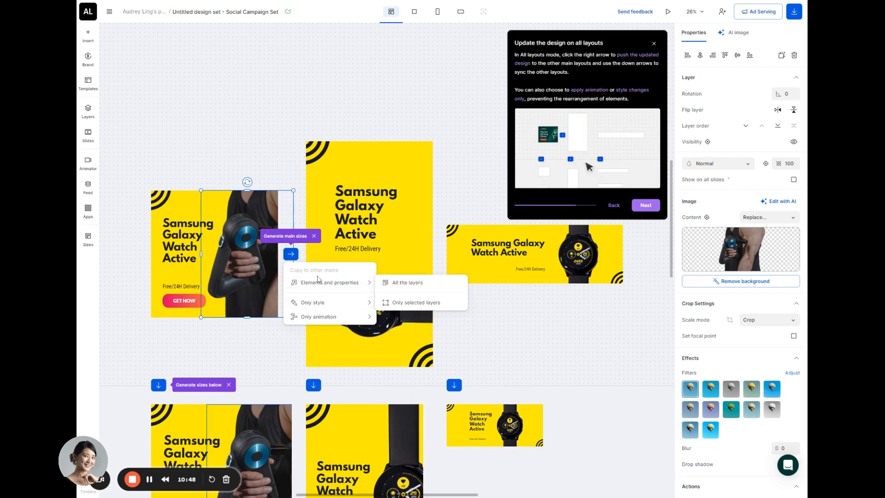
click(401, 283)
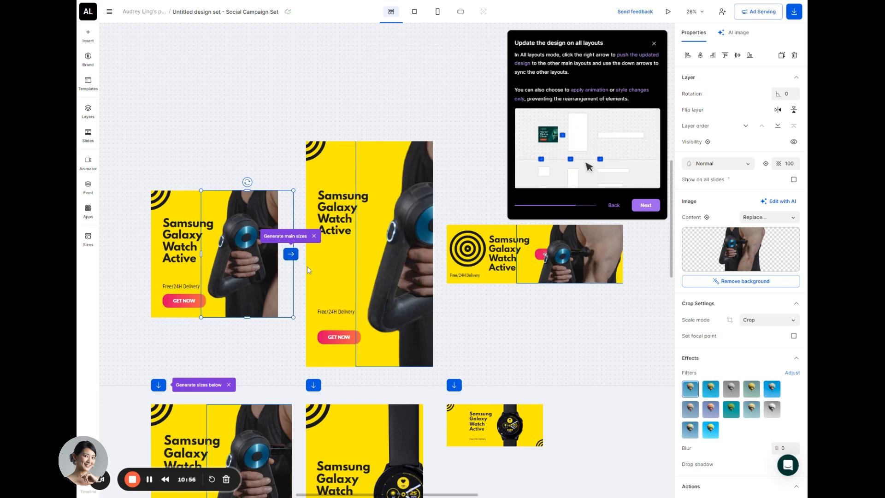
key(ctrl+z)
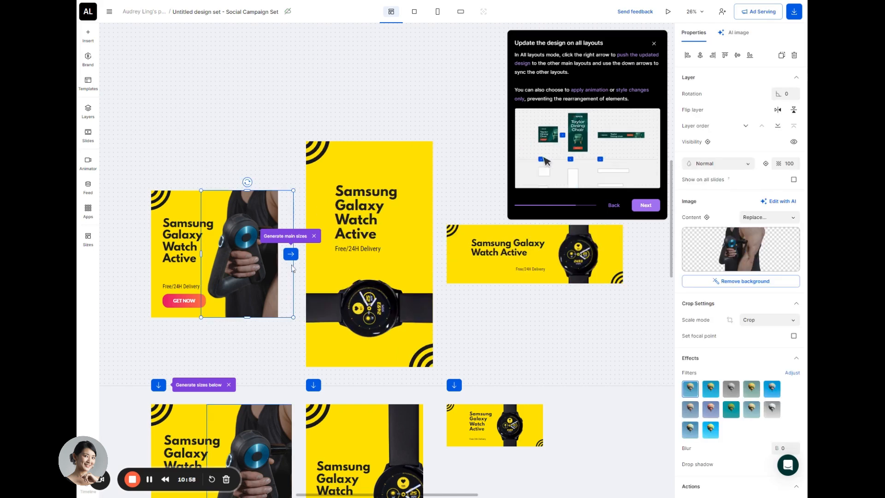
Step: Copy the elements and properties of only the massage-gun image and GET NOW button from the main square to the other mains
click(291, 254)
mouse_move(324, 285)
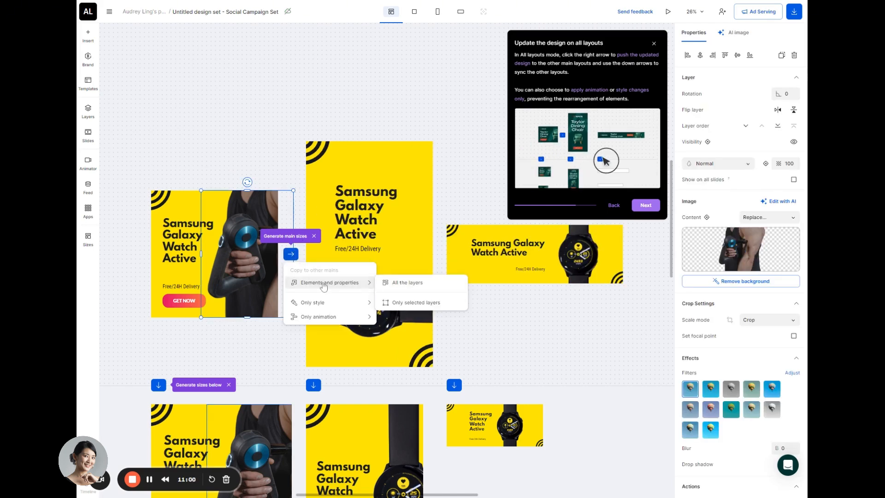
click(255, 258)
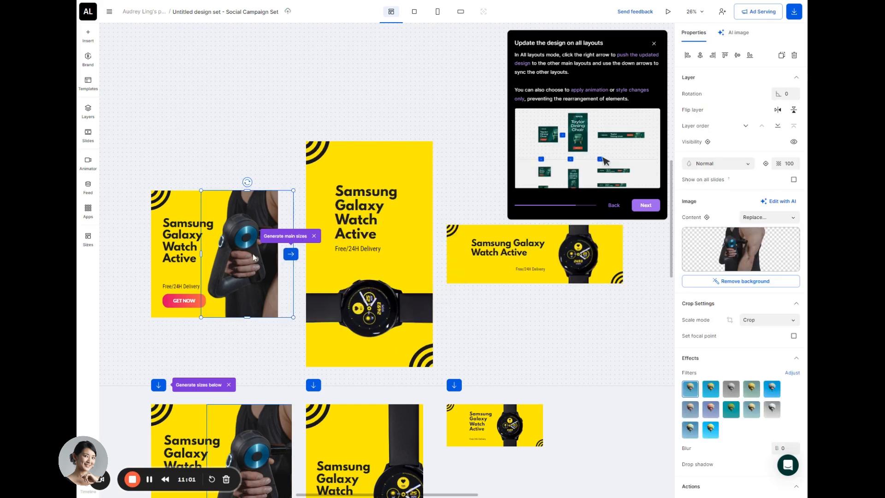
shift+click(167, 302)
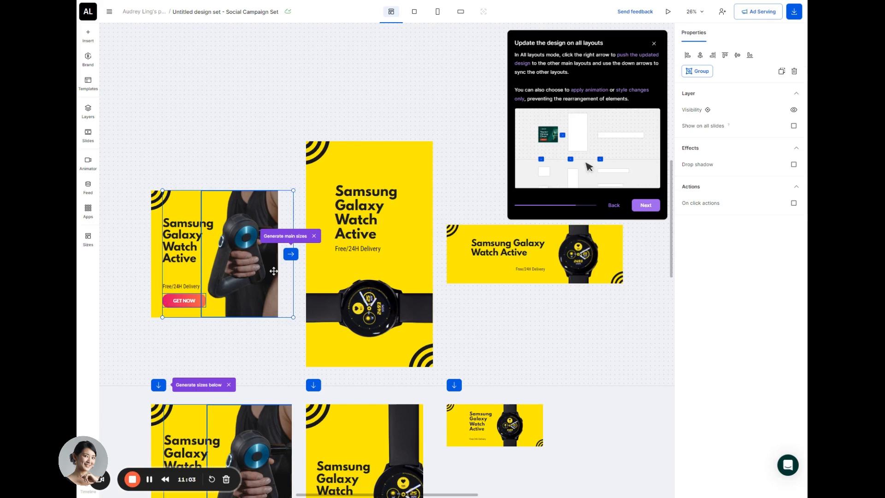
click(291, 254)
mouse_move(327, 286)
click(417, 302)
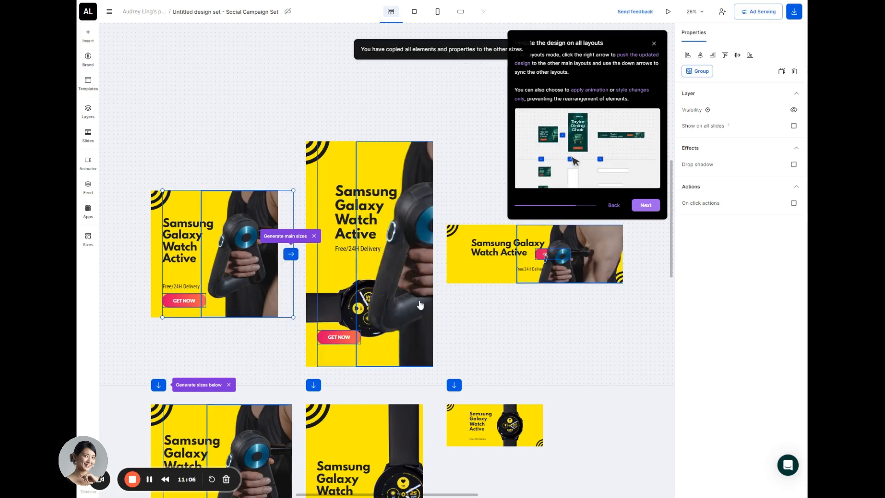
click(459, 350)
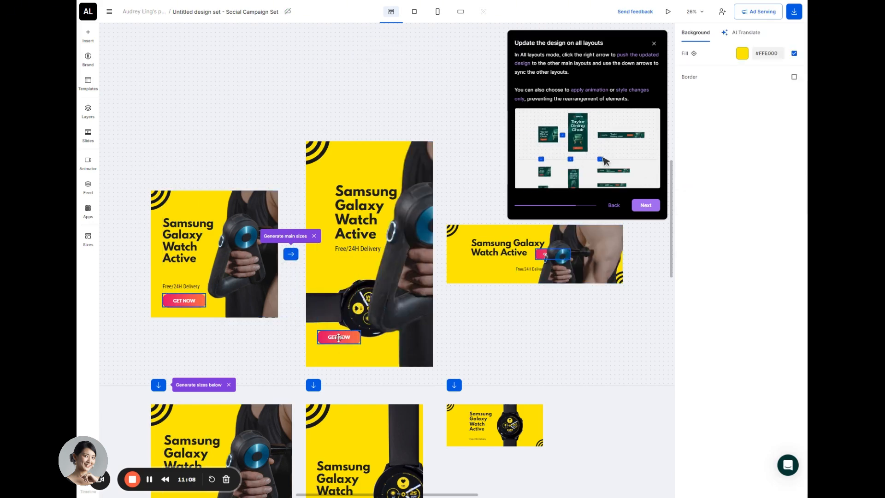
Step: Place the GET NOW button directly below the delivery text in the main portrait layout and delete the smartwatch image
drag(338, 338, 357, 266)
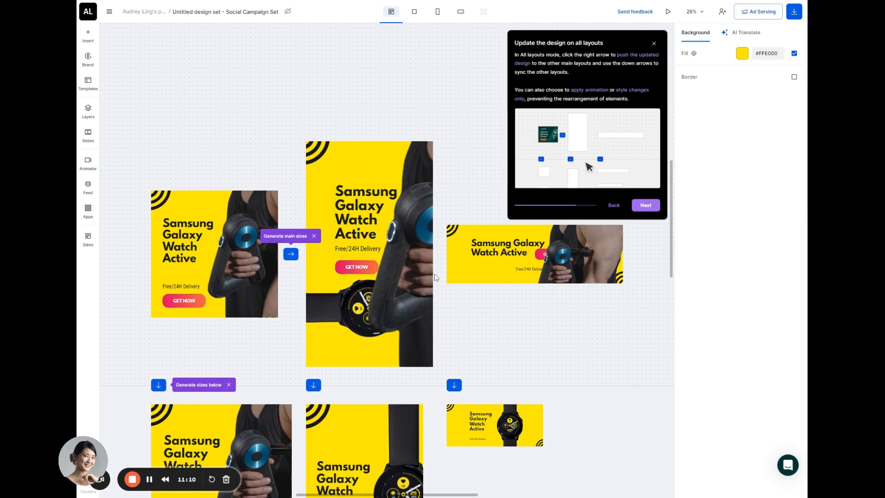
click(345, 305)
key(Delete)
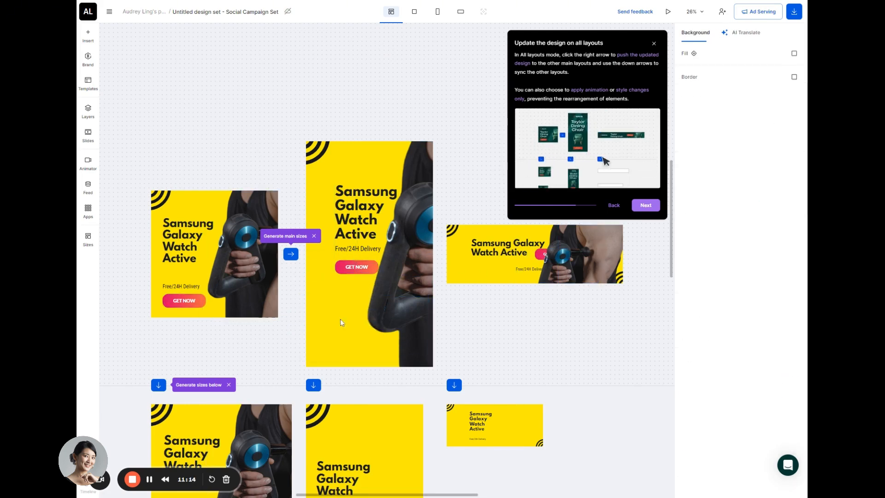
key(ctrl+z)
Step: Open the main portrait layout on its own and enlarge the massage-gun image to about 1324 by 1920 px
click(445, 152)
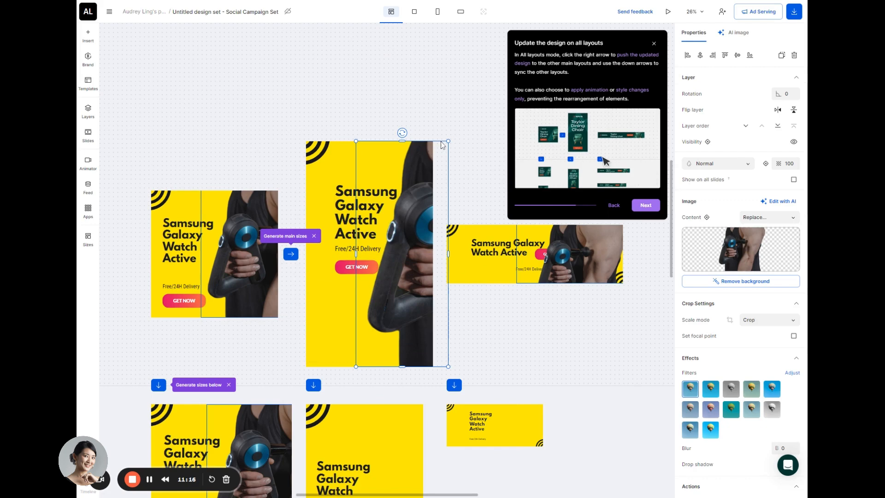
mouse_move(402, 141)
mouse_down()
mouse_move(404, 195)
mouse_move(411, 140)
mouse_up()
double_click(415, 162)
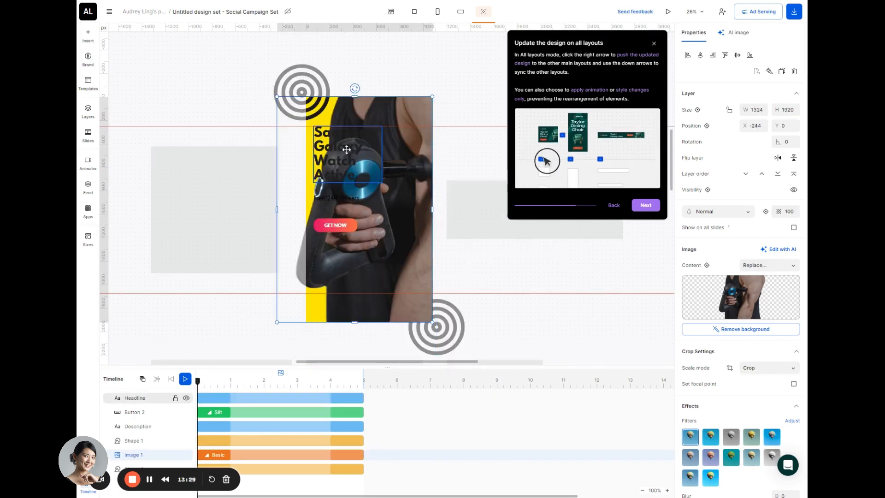
Step: Move the portrait layout's headline over the massage-gun image to about X 368, Y 250 and align its text right
drag(346, 149, 381, 147)
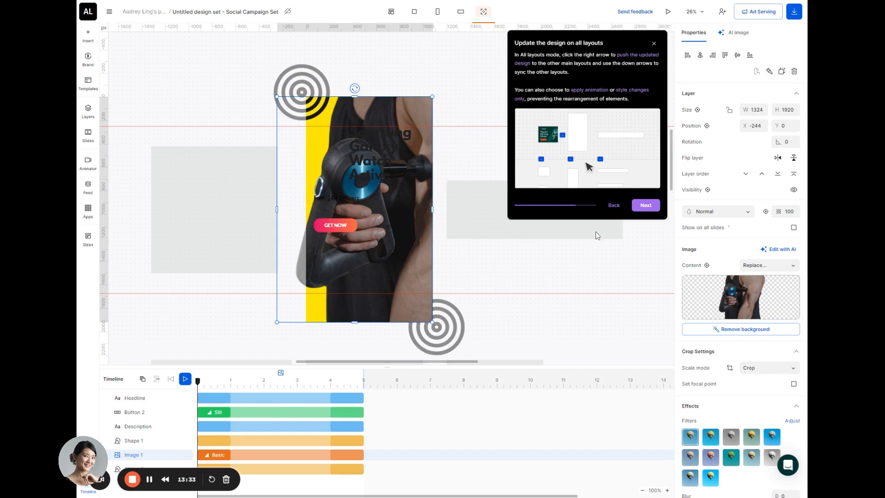
click(372, 153)
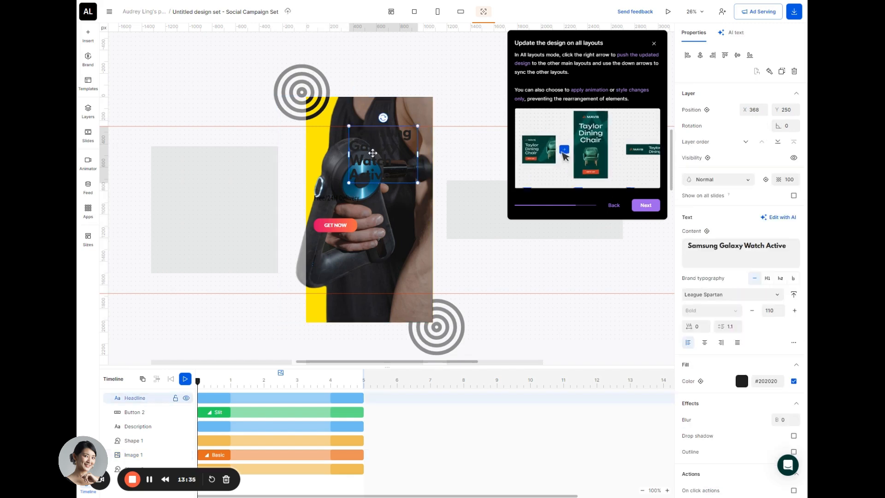
click(721, 342)
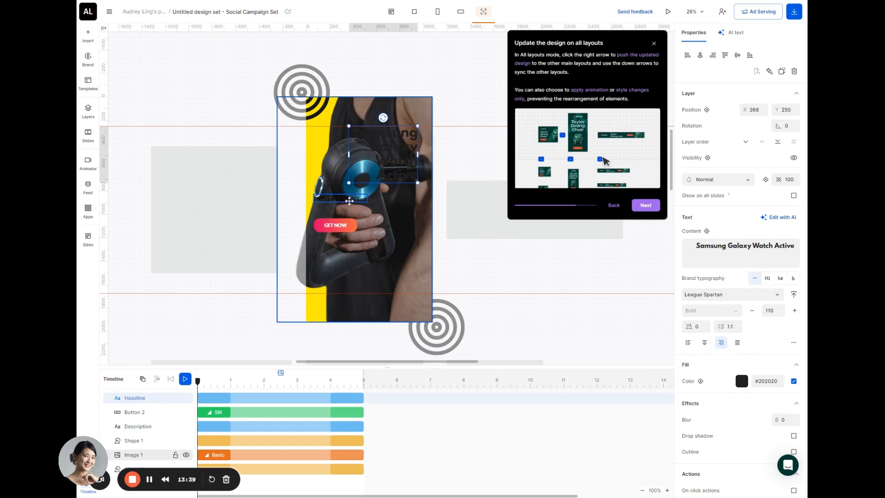
Step: Move the Free/24H Delivery text and GET NOW button under the headline, and align the delivery text right
drag(346, 198, 397, 196)
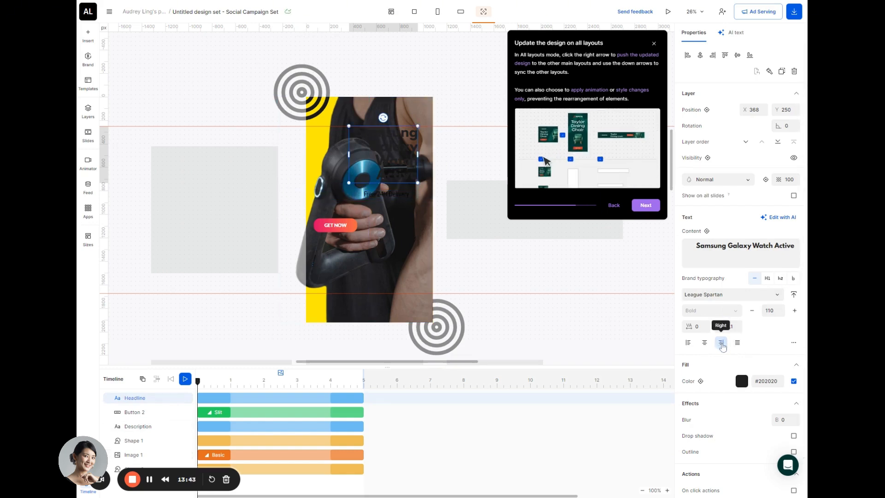
drag(337, 225, 398, 219)
click(390, 194)
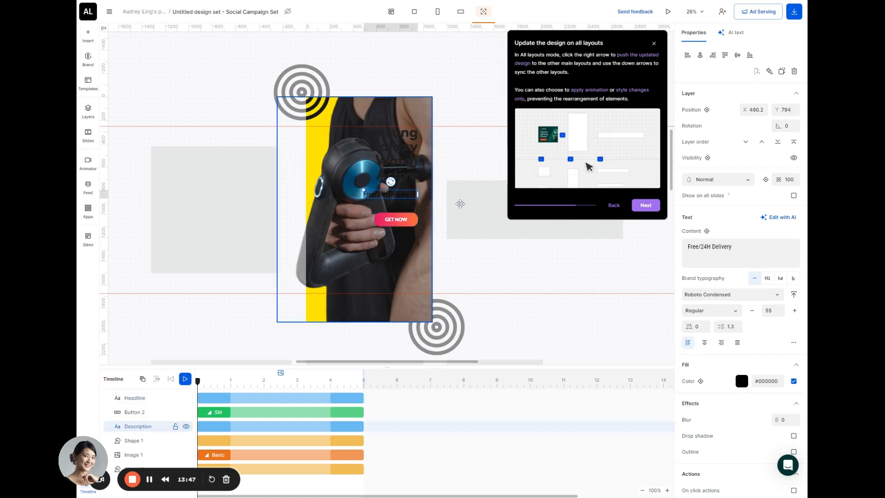
click(720, 342)
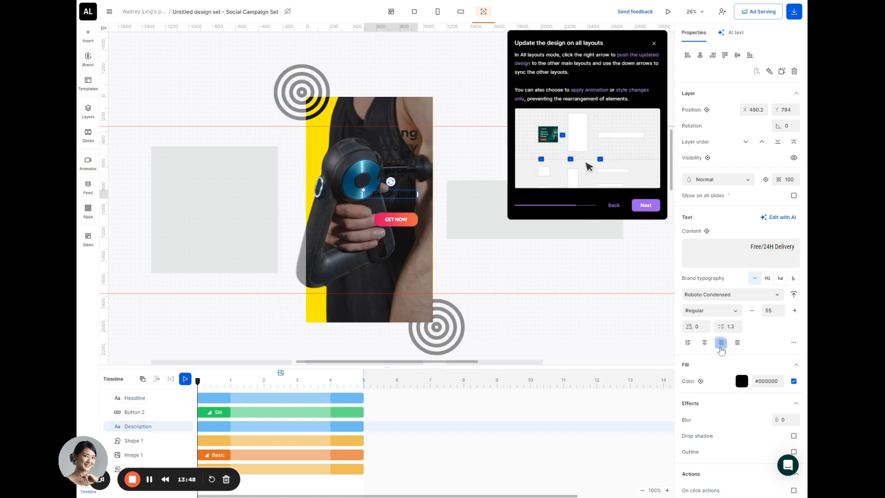
Step: Set the fill color of the portrait layout's headline and Free/24H Delivery text to white, #FFFFFF
click(416, 163)
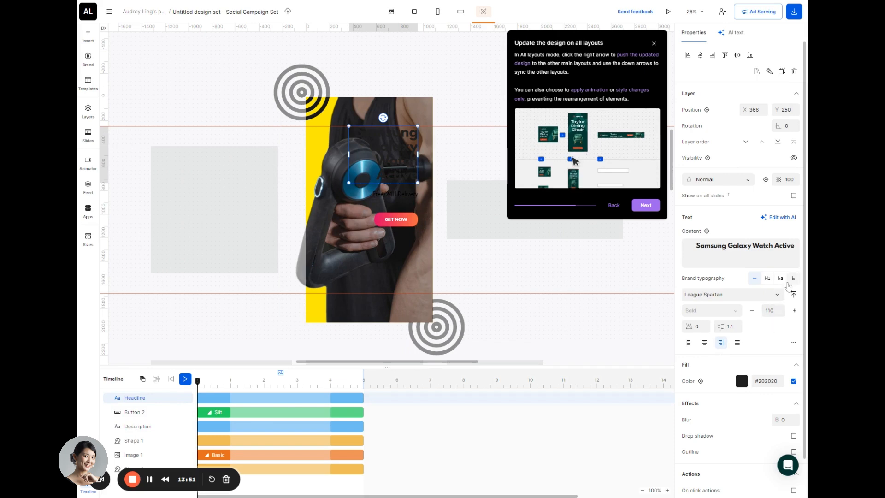
click(741, 381)
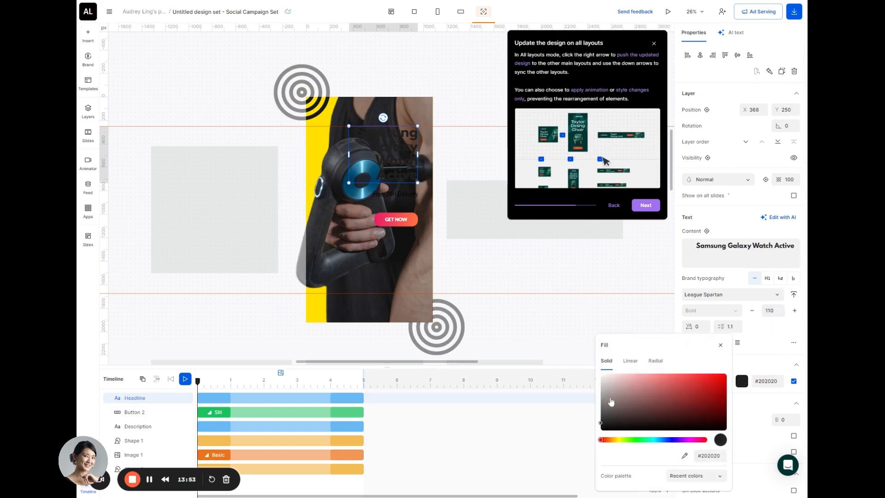
drag(612, 381, 571, 361)
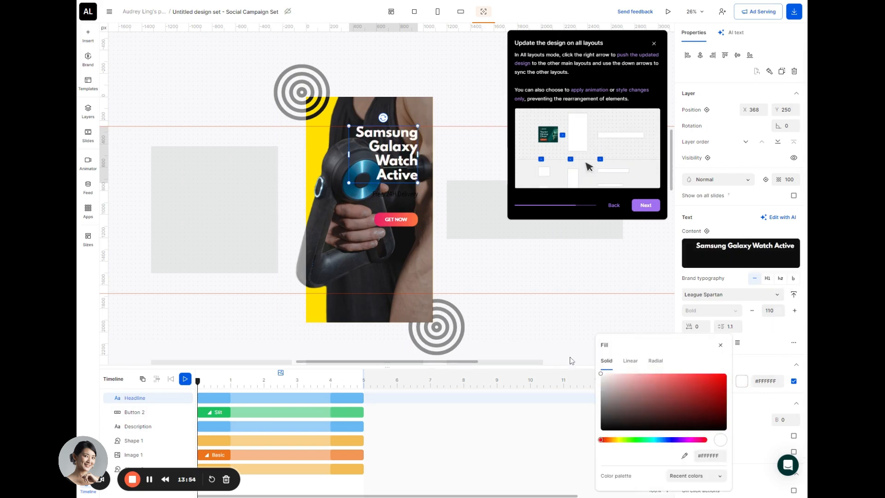
click(401, 194)
click(396, 193)
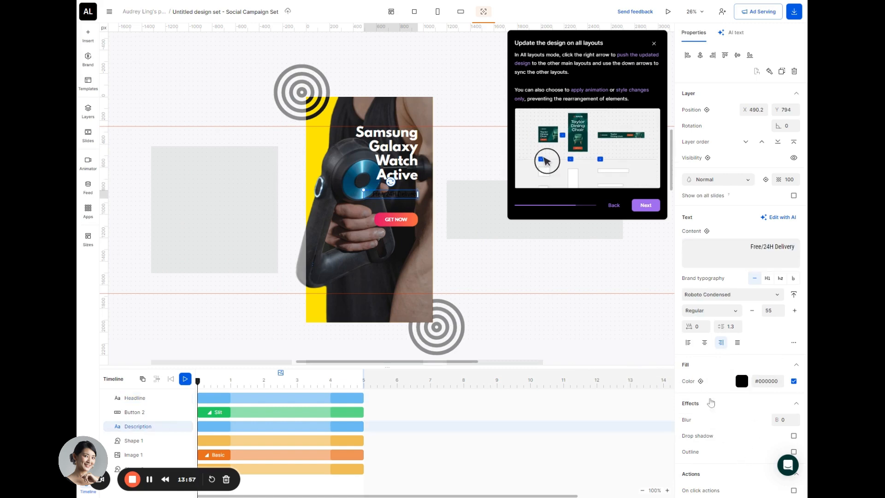
click(741, 381)
drag(618, 369, 573, 352)
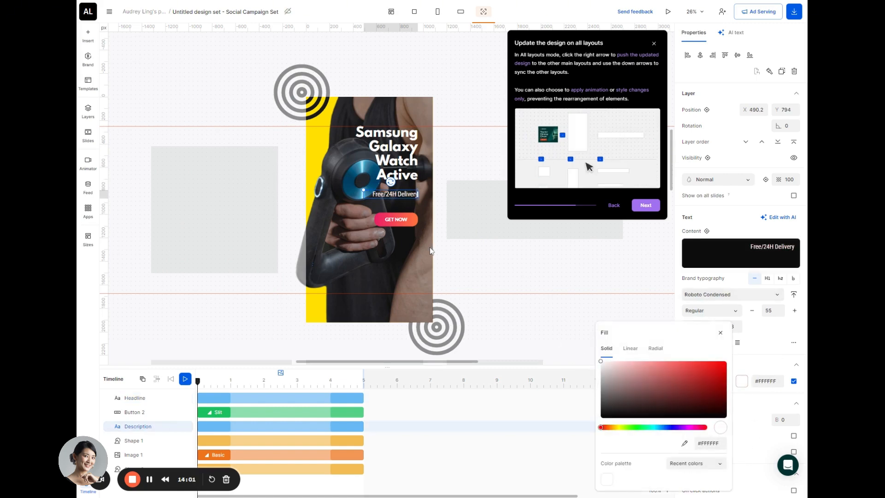
Step: Enlarge the GET NOW button and move it to the lower part of the main portrait layout
click(413, 233)
drag(411, 223, 348, 281)
click(378, 271)
click(347, 294)
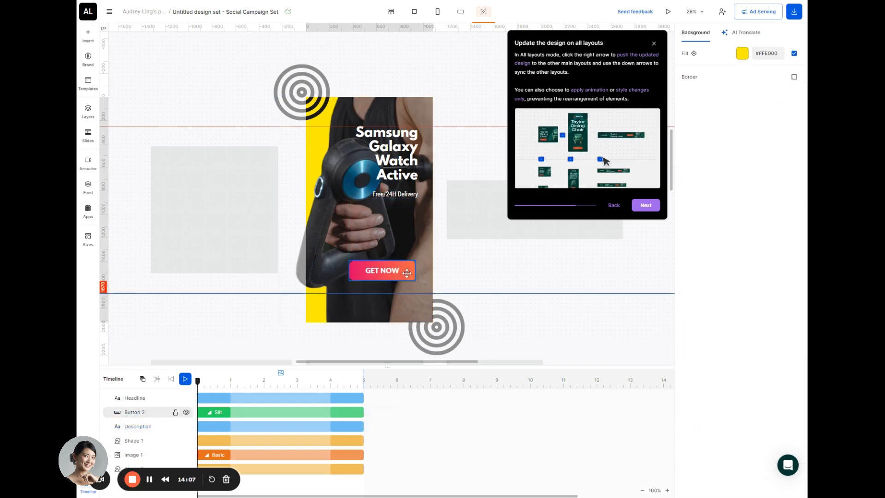
Step: Stack the headline, Free/24H Delivery text and GET NOW button closely together above the portrait layout's lower guide line
drag(407, 272, 404, 256)
click(405, 195)
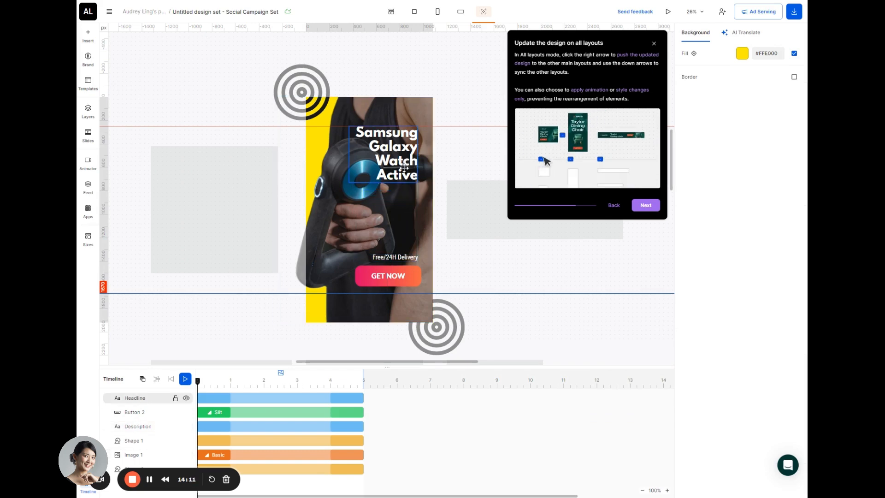
drag(404, 168, 408, 227)
click(496, 260)
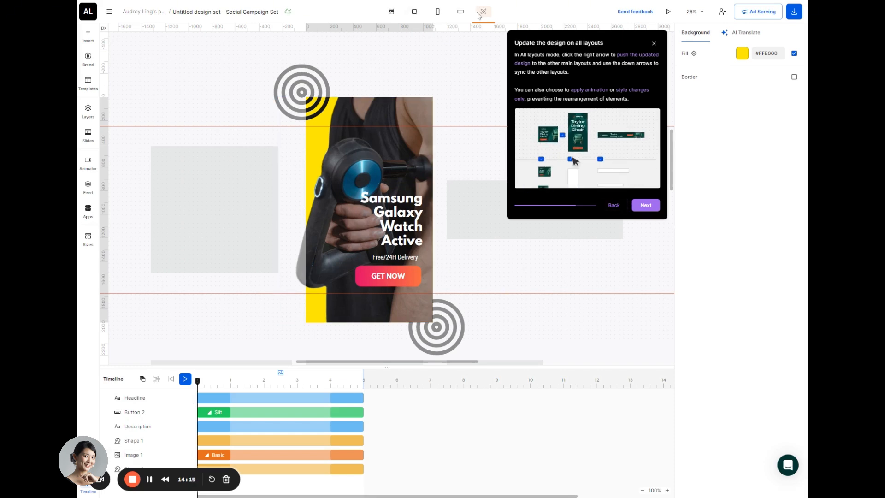
Step: Return to all layouts and copy the elements and properties of all the layers from the main portrait to the vertical size below
click(391, 12)
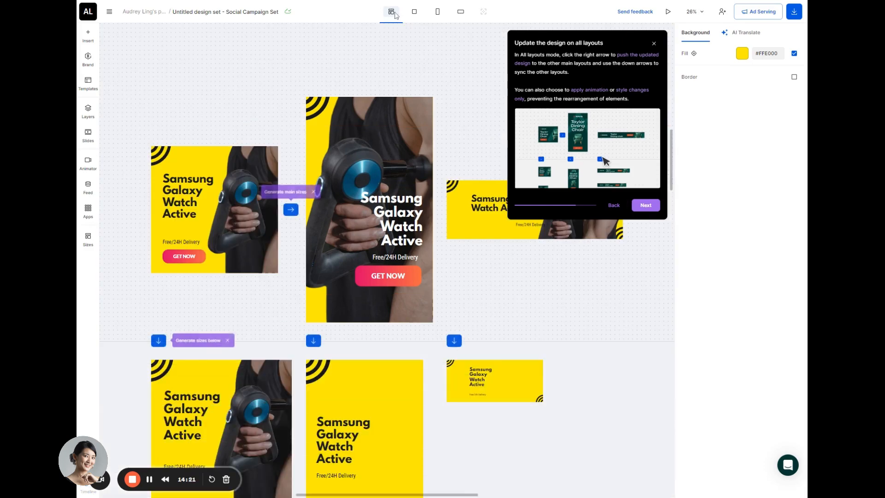
scroll(387, 403, down, 5)
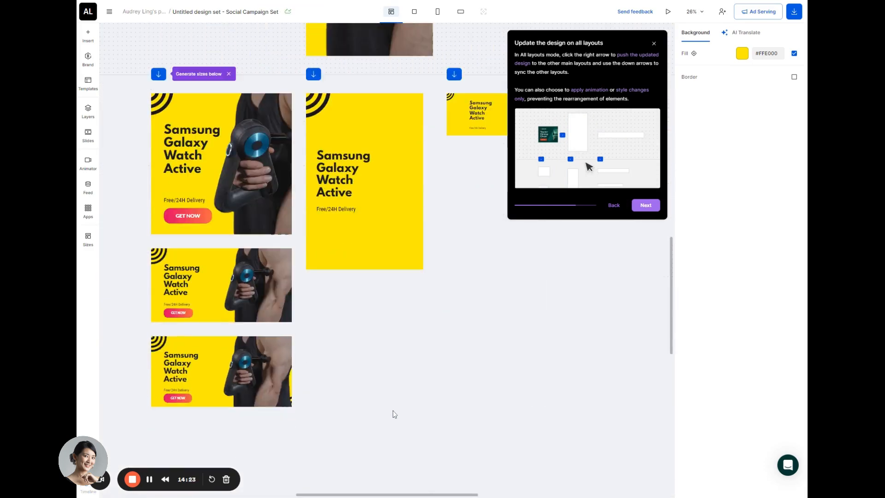
scroll(392, 410, up, 4)
click(314, 296)
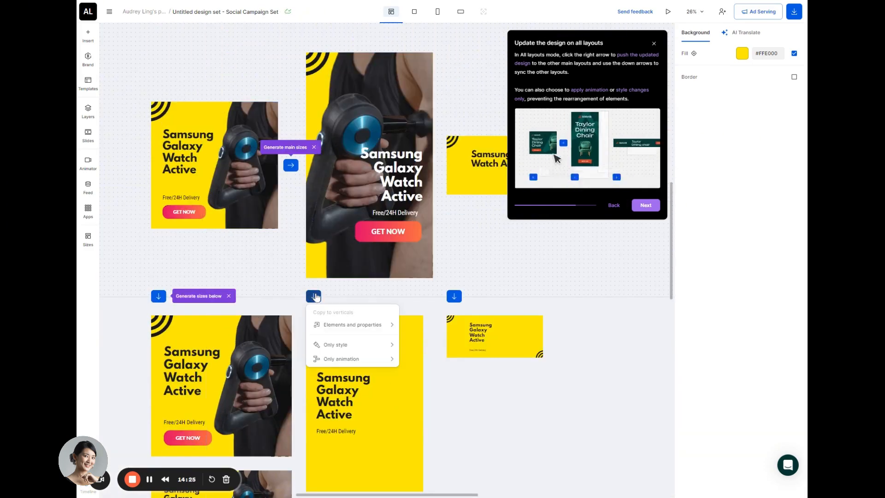
mouse_move(376, 329)
click(411, 324)
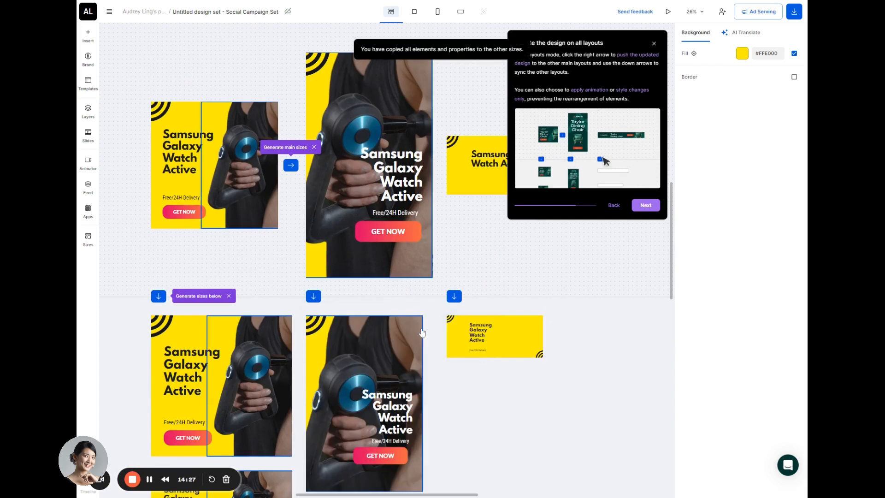
scroll(455, 388, down, 2)
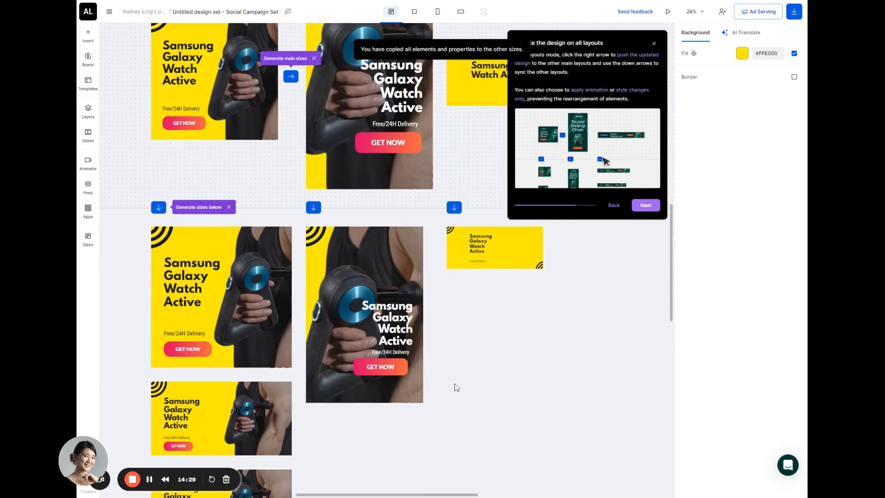
scroll(455, 387, up, 3)
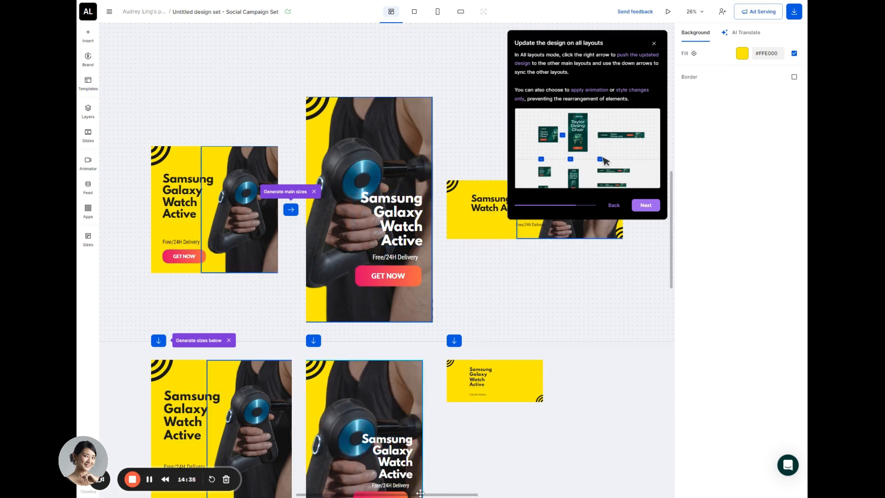
Step: Arrange the Free/24H Delivery text and GET NOW button beneath the headline in the main horizontal layout, aligned with its left edge
drag(452, 494, 538, 496)
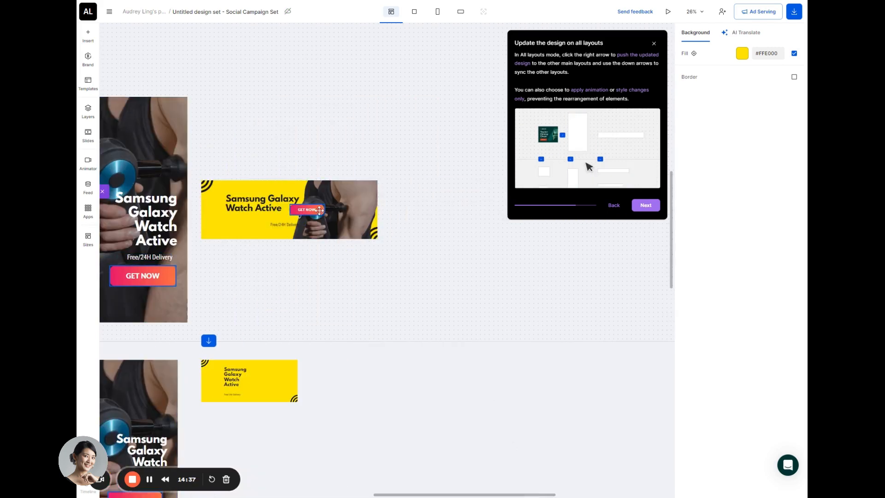
drag(277, 226, 232, 222)
drag(308, 210, 255, 225)
click(250, 218)
Step: Copy the elements and properties of all the layers from the main horizontal layout to the horizontal size below
click(207, 341)
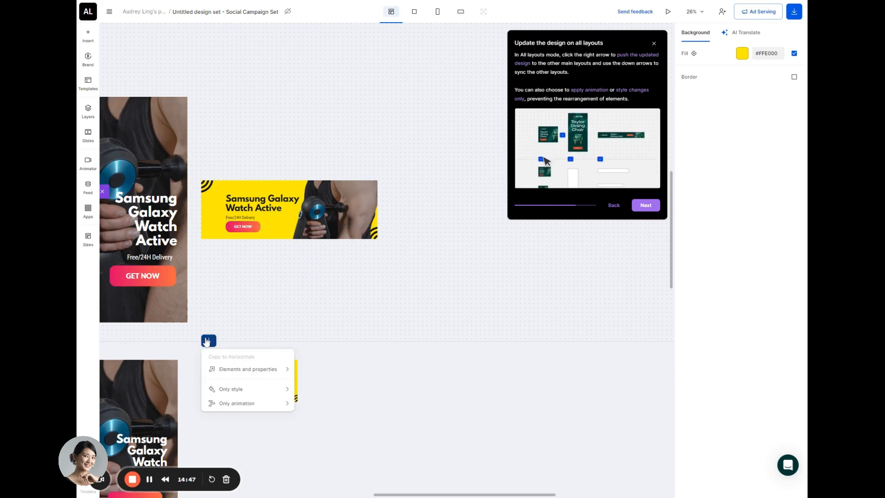
mouse_move(277, 368)
click(318, 369)
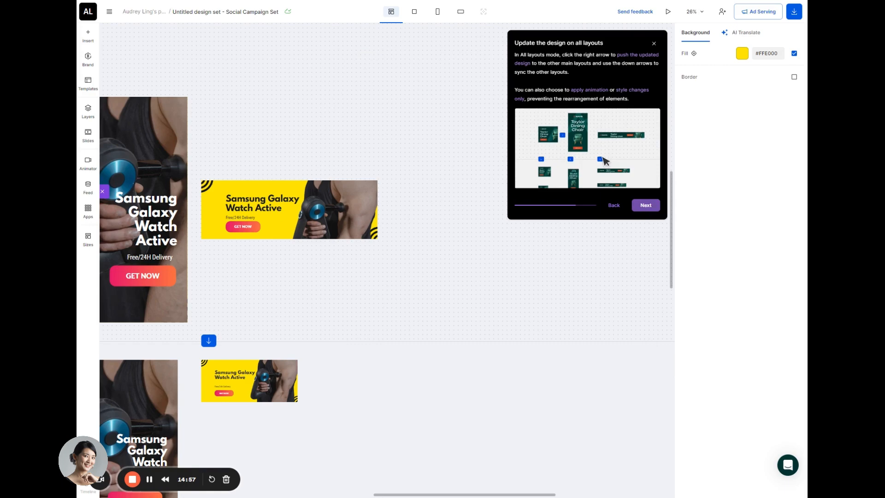
Step: Change the main square layout's headline to "Alson Massage Gun Active" and return to the all-layouts view
drag(461, 494, 397, 477)
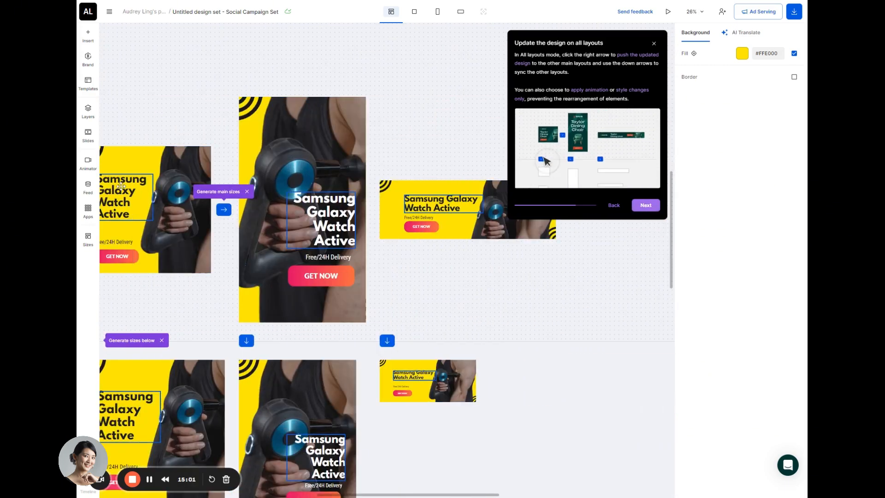
double_click(124, 180)
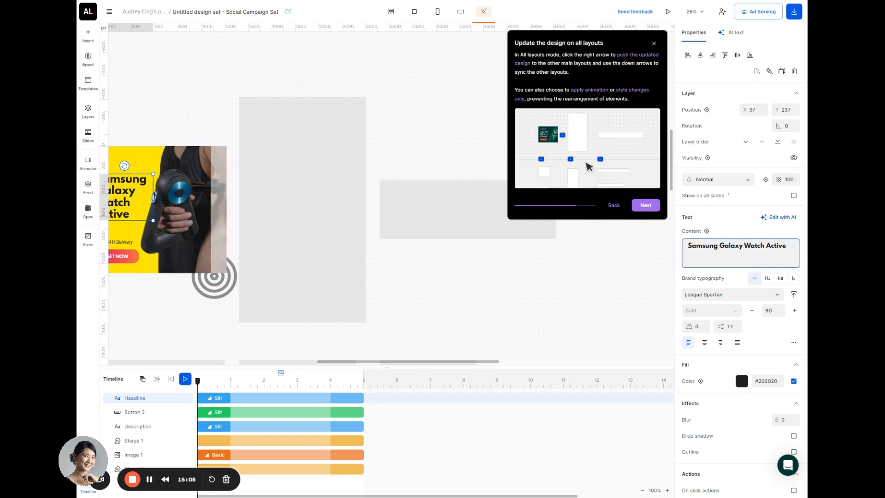
key(BackSpace)
key(BackSpace)
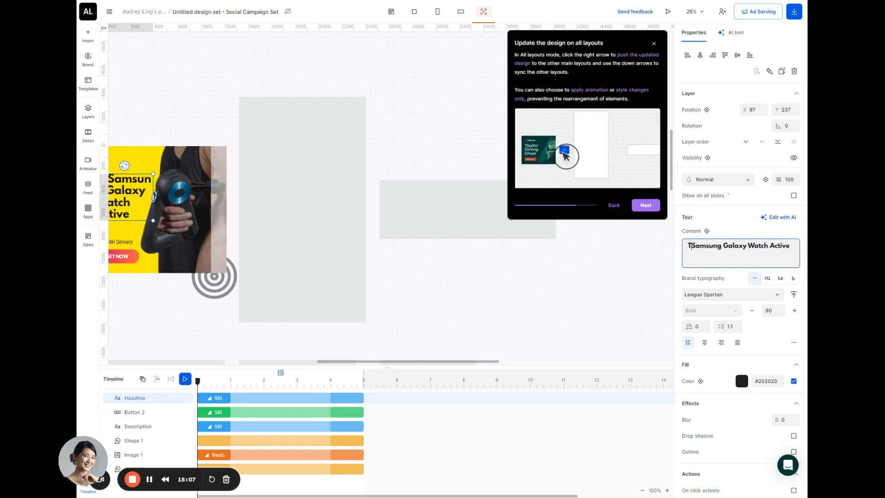
key(shift+Right)
key(shift+Right)
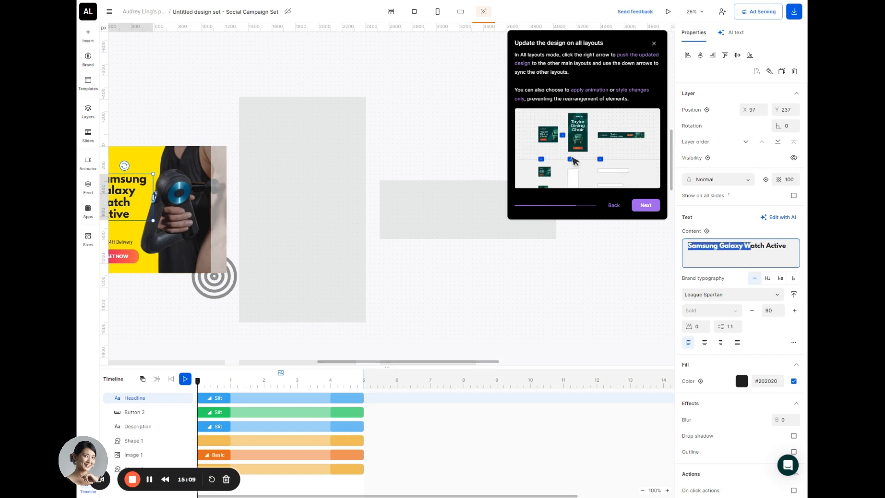
text(A)
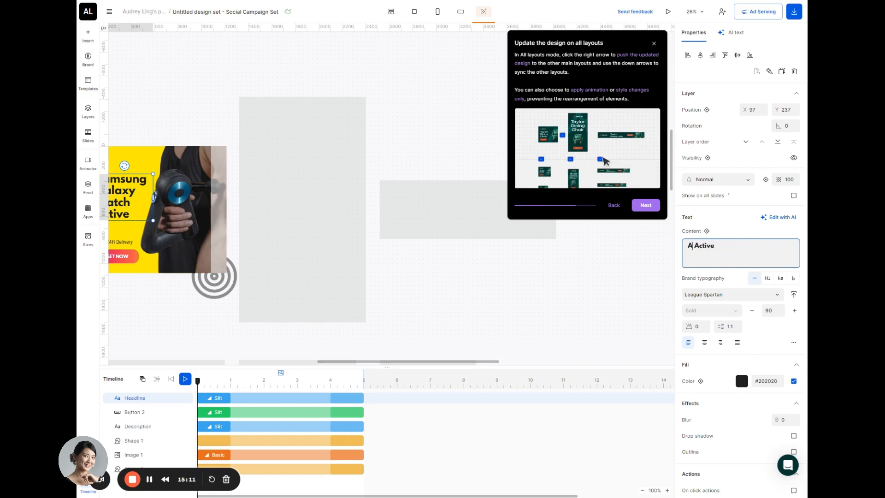
text(lson)
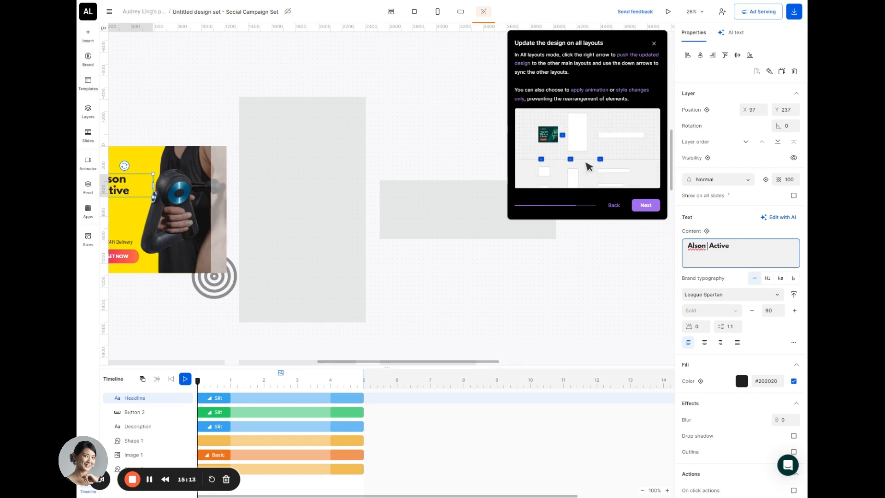
text( Massage Gu)
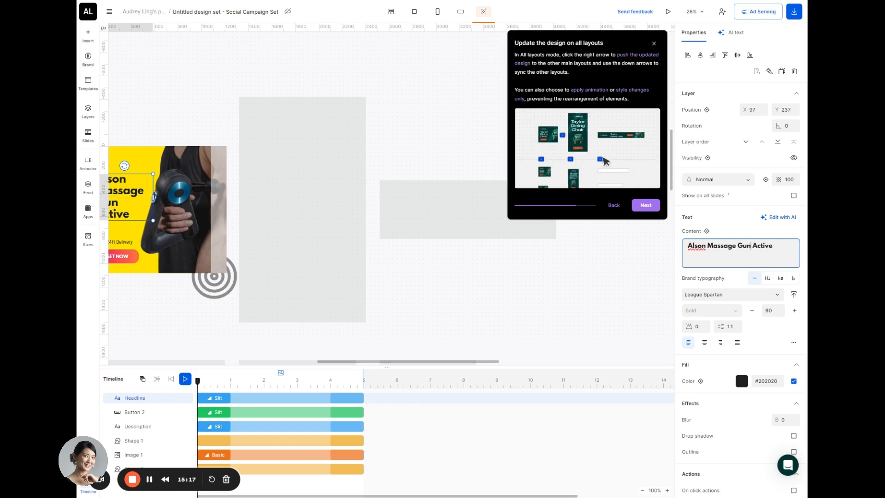
click(462, 283)
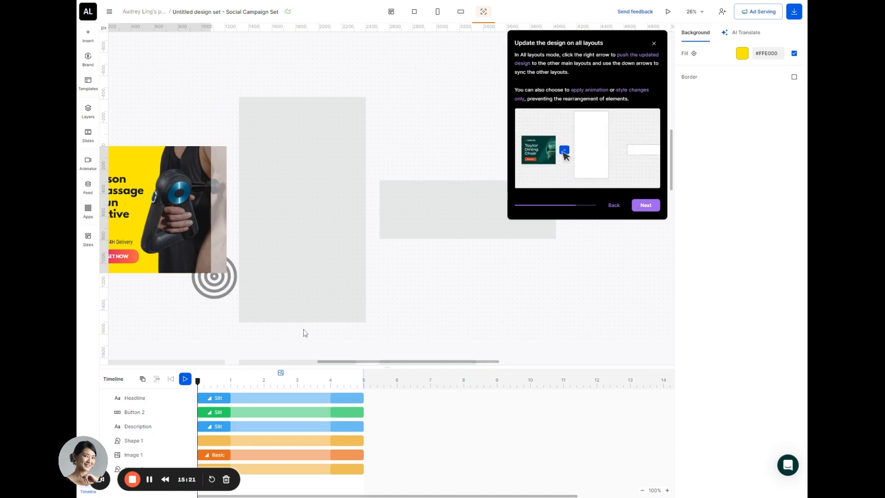
drag(379, 363, 335, 362)
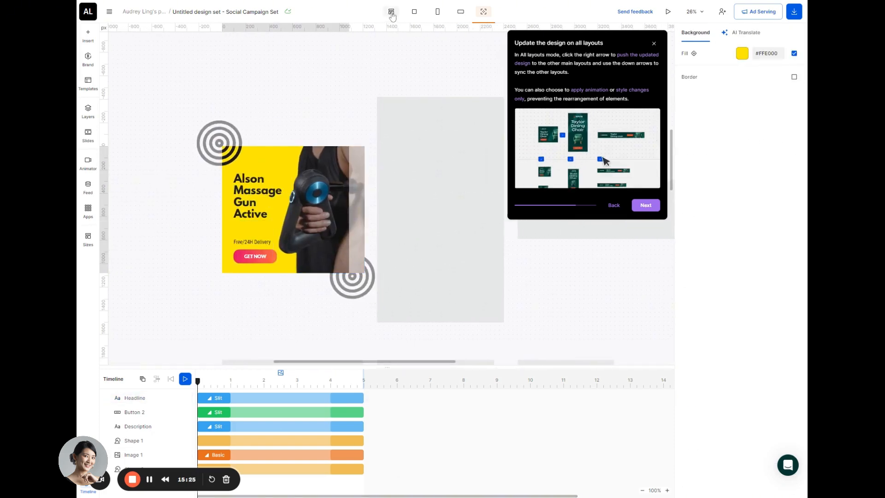
click(391, 13)
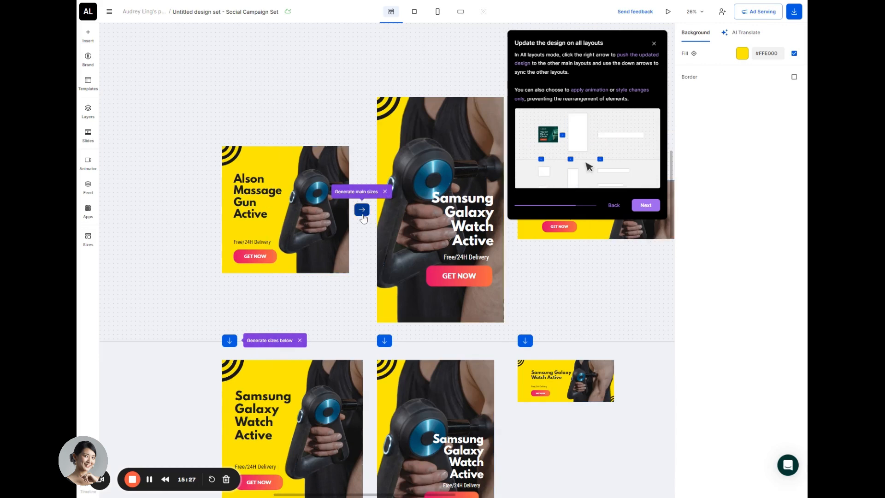
Step: Try to copy only the style of the main square layout's headline layer to the other main layouts
click(362, 212)
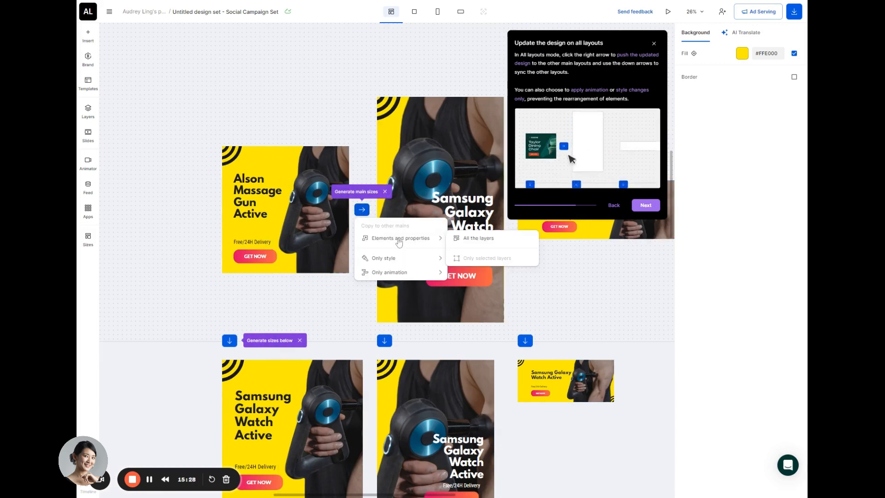
click(218, 212)
click(362, 209)
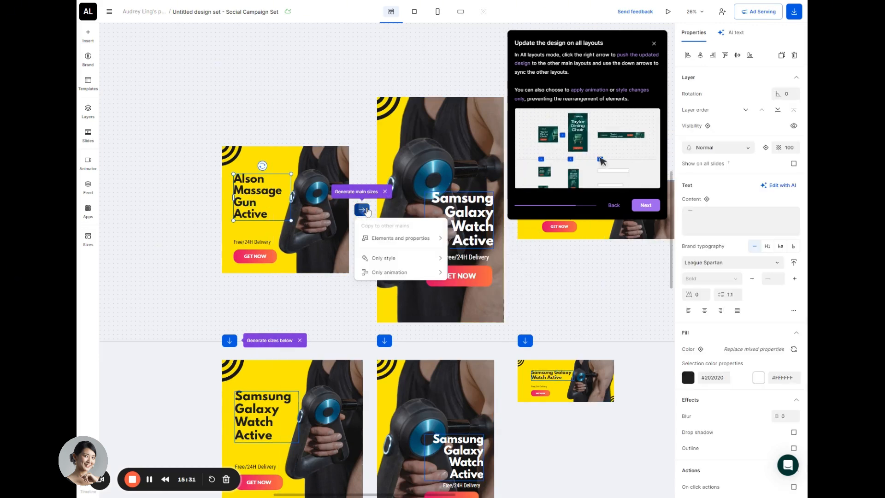
mouse_move(405, 263)
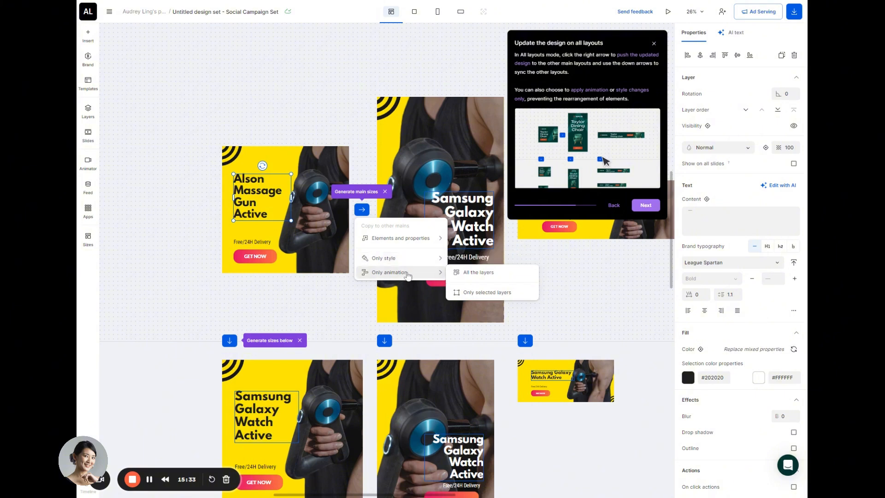
click(497, 278)
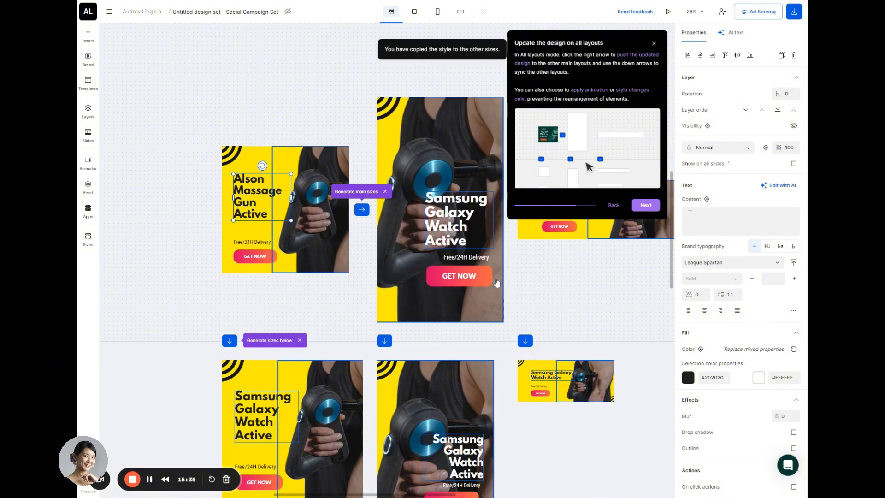
Step: Try to copy the elements and properties of only the selected square headline layer to the other main layouts
click(362, 210)
mouse_move(415, 239)
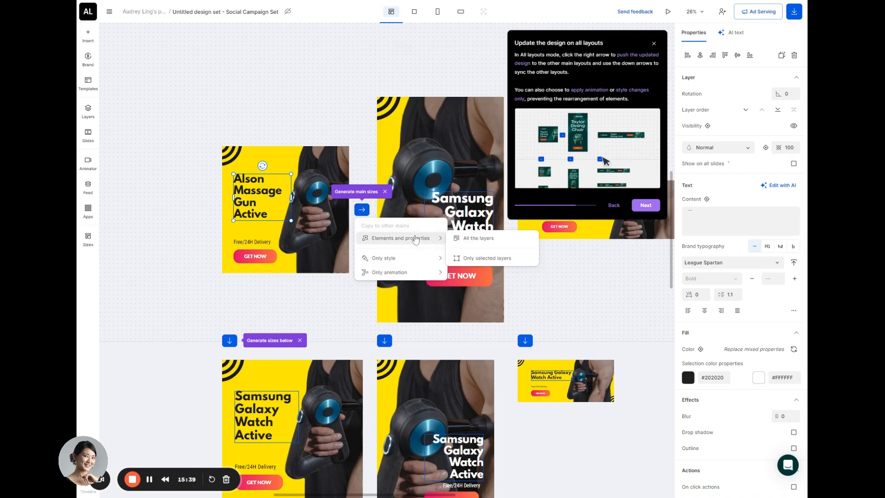
click(477, 258)
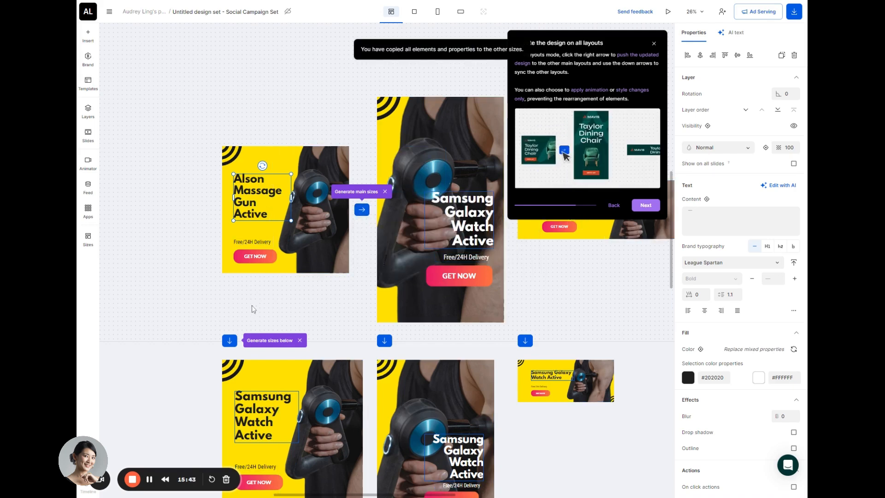
Step: Copy the elements and properties of only the selected headline layer from the main square to the square sizes below
click(234, 344)
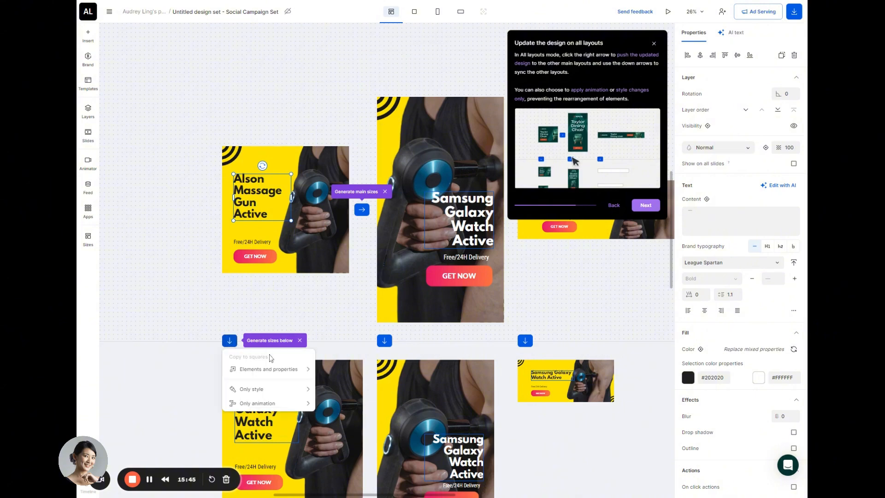
mouse_move(280, 371)
click(347, 389)
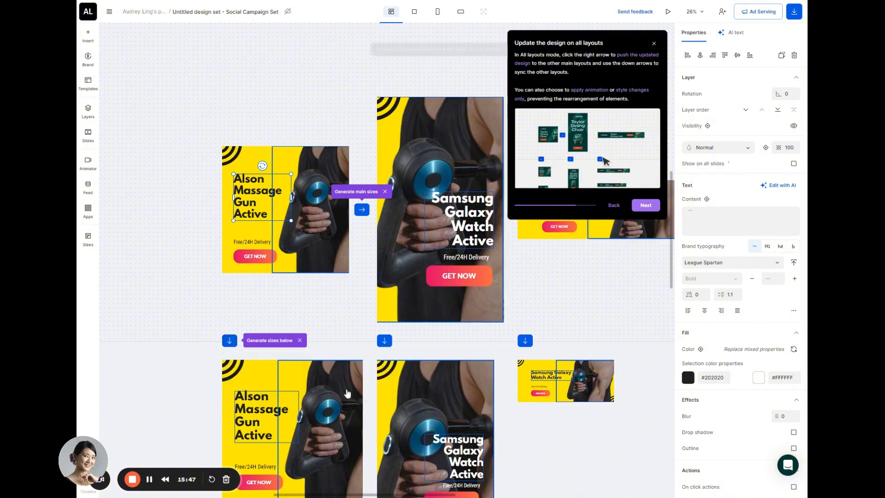
scroll(346, 390, down, 5)
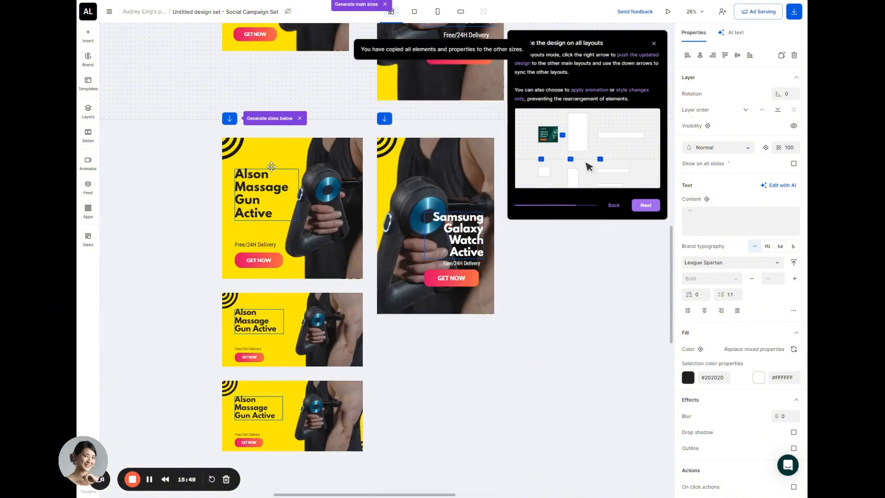
scroll(437, 345, up, 5)
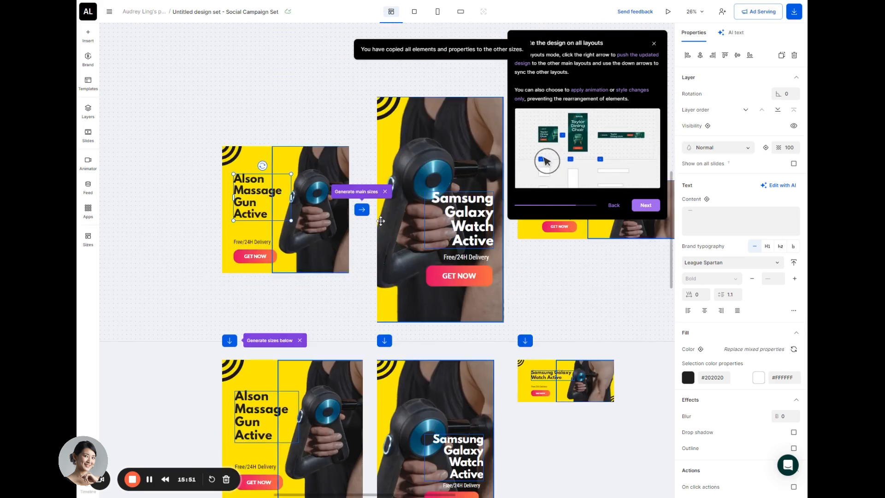
Step: Change the main portrait layout's headline to "Alson Massage Gun Active"
click(458, 204)
double_click(457, 204)
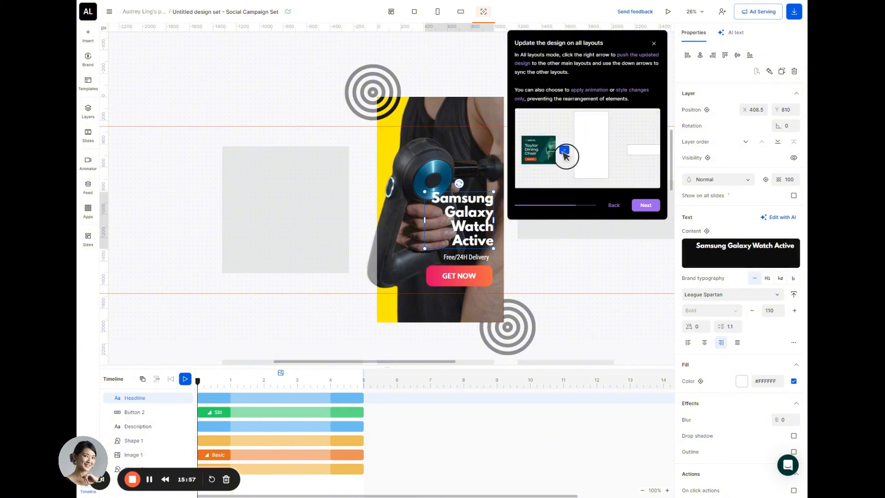
drag(772, 246, 695, 245)
text(AI)
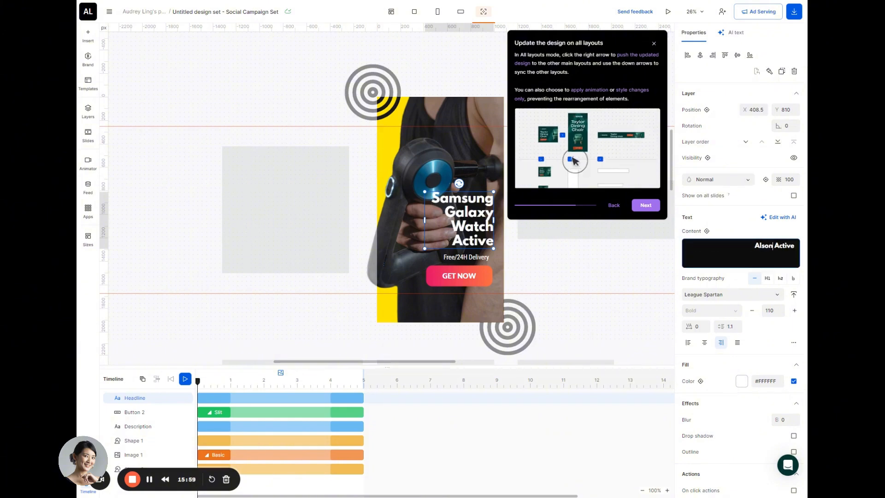
text(son Masso)
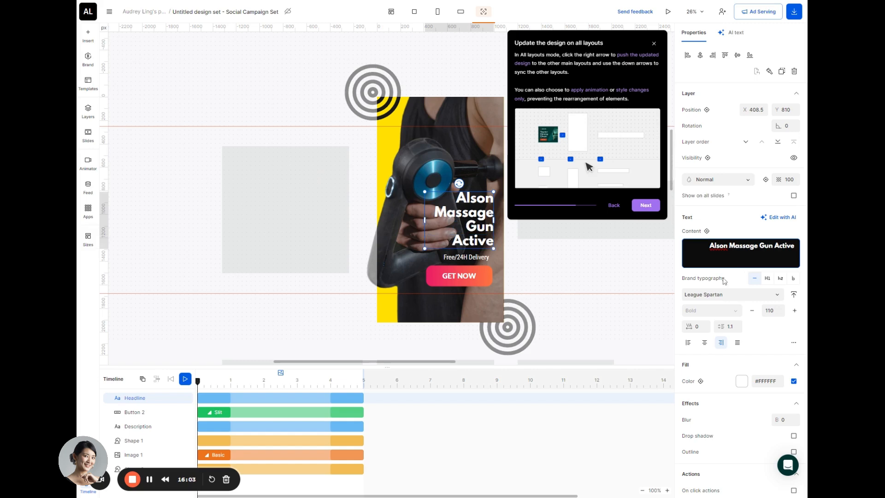
click(544, 266)
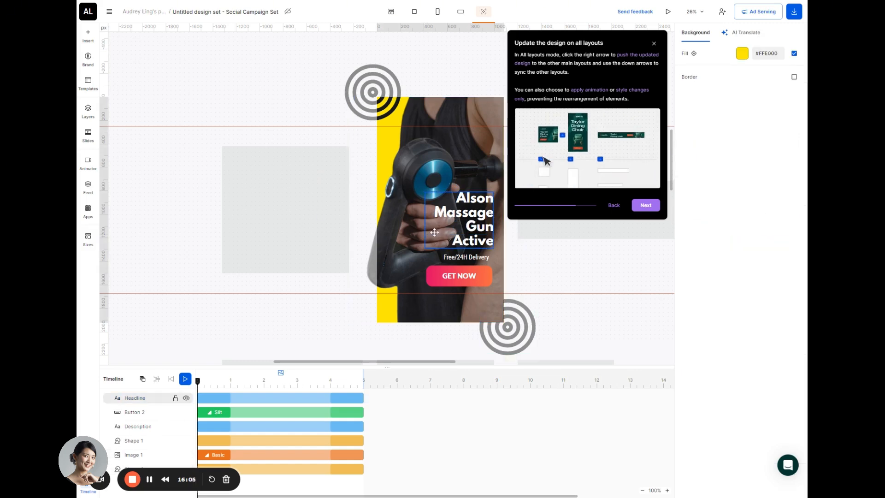
Step: Widen the portrait headline's text box to about 705 px and move it down to sit just above the Free/24H Delivery text
click(443, 218)
drag(425, 220, 410, 216)
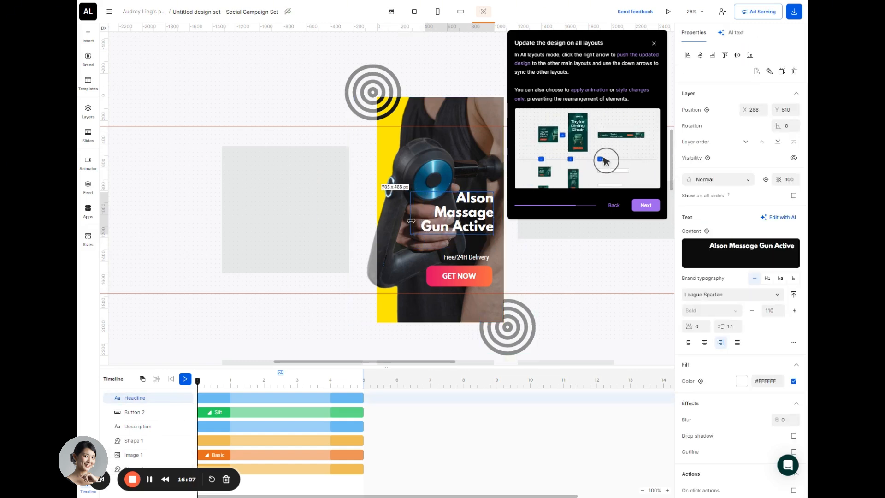
drag(463, 221, 462, 235)
click(544, 267)
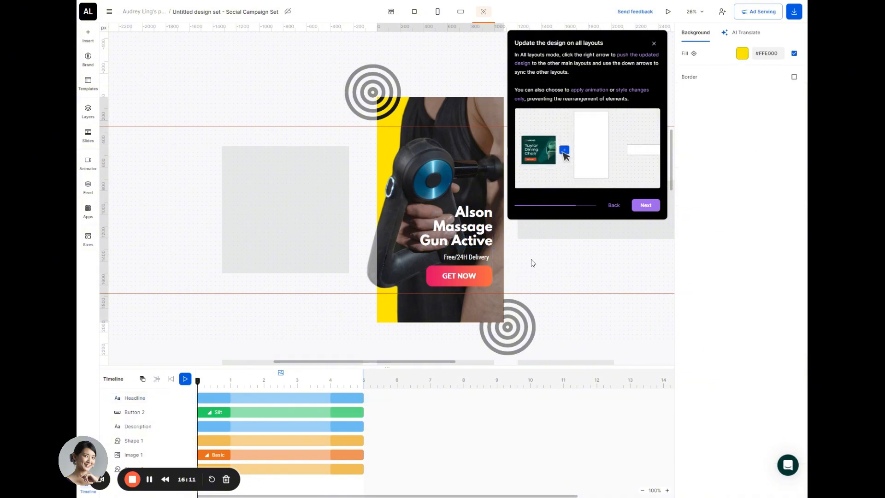
Step: Return to all layouts and copy the elements and properties of only the portrait headline layer to the vertical size below
click(391, 12)
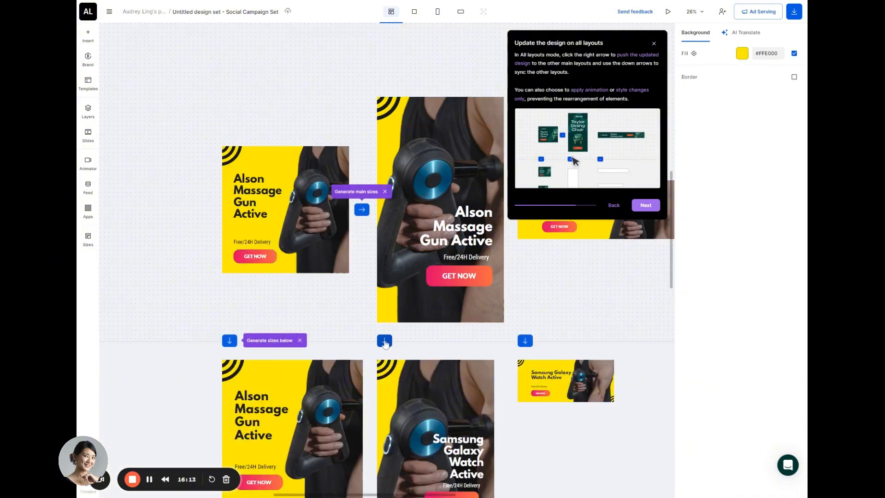
click(384, 341)
mouse_move(433, 377)
click(489, 374)
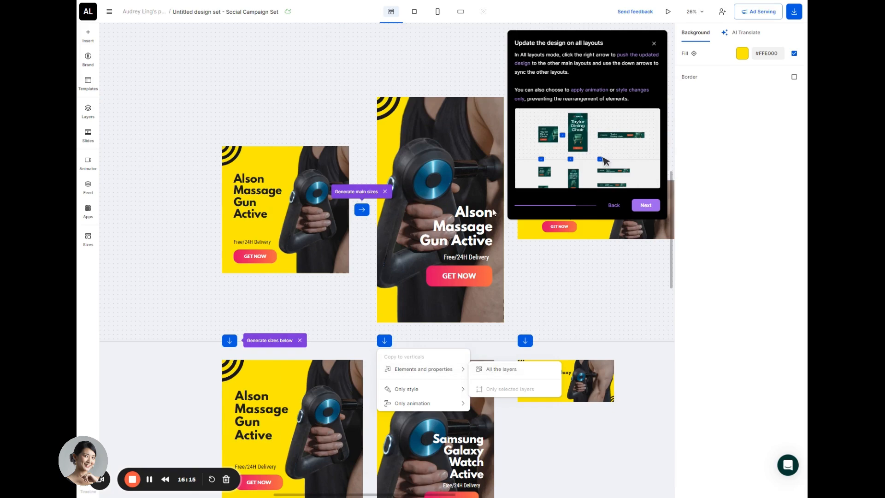
click(467, 235)
click(385, 340)
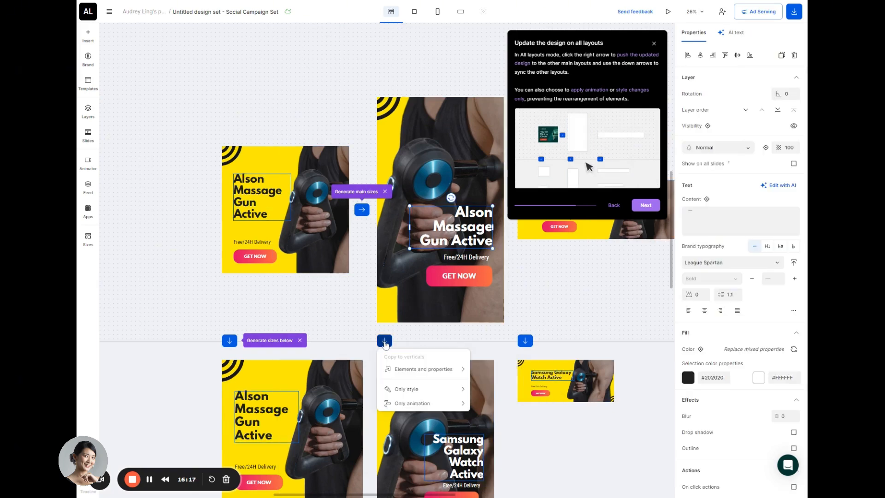
mouse_move(406, 368)
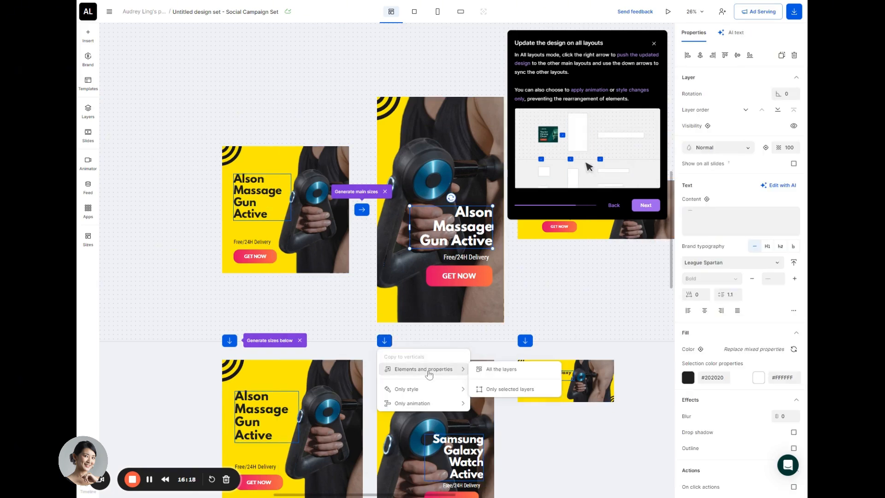
click(503, 389)
scroll(467, 344, down, 3)
scroll(467, 344, up, 3)
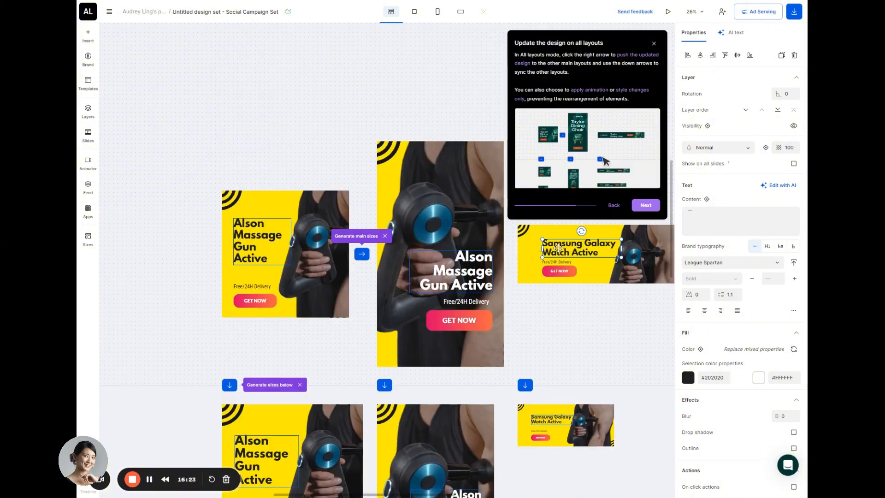
Step: Change the main horizontal layout's headline to "Alson Massage Gun Active"
double_click(575, 244)
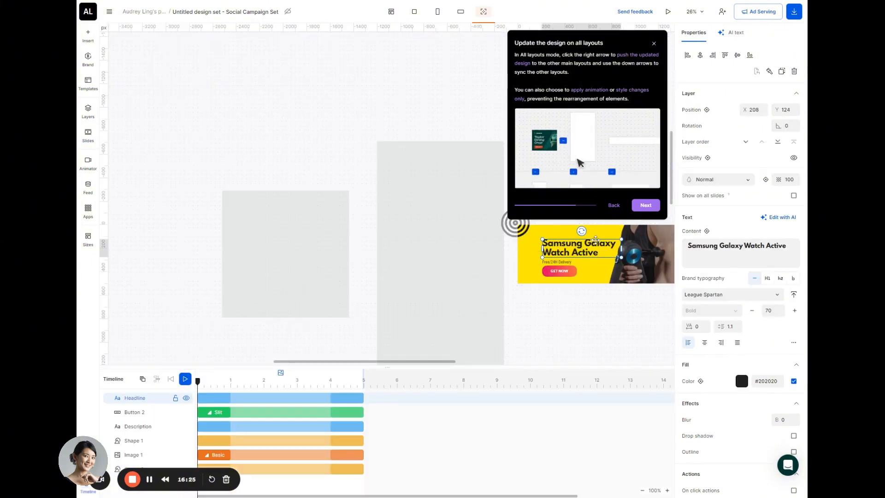
drag(761, 245, 662, 244)
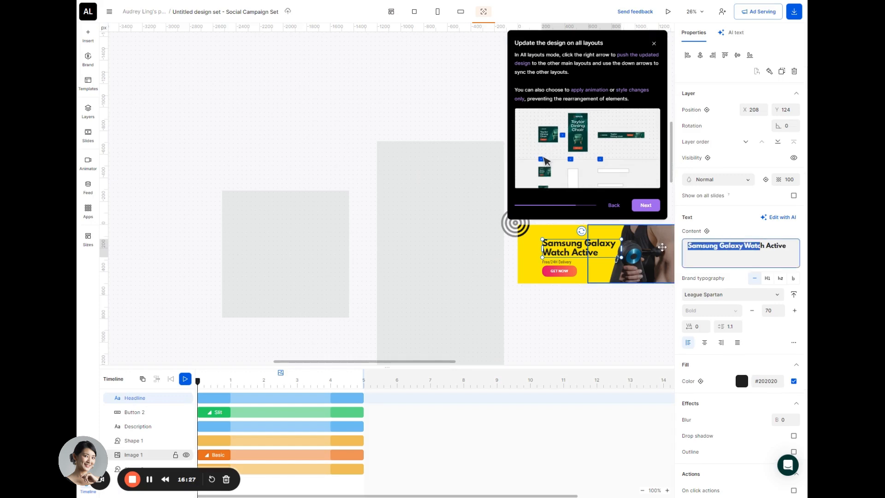
key(BackSpace)
key(Delete)
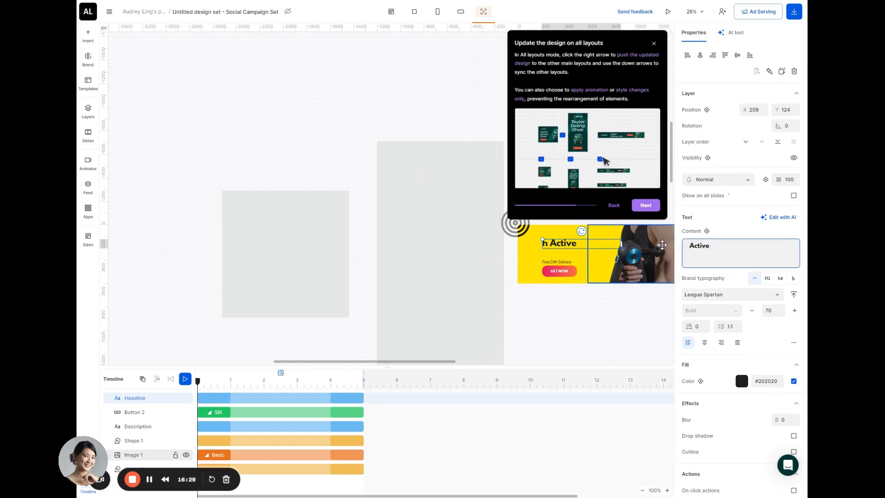
text(Alson Massage Gun)
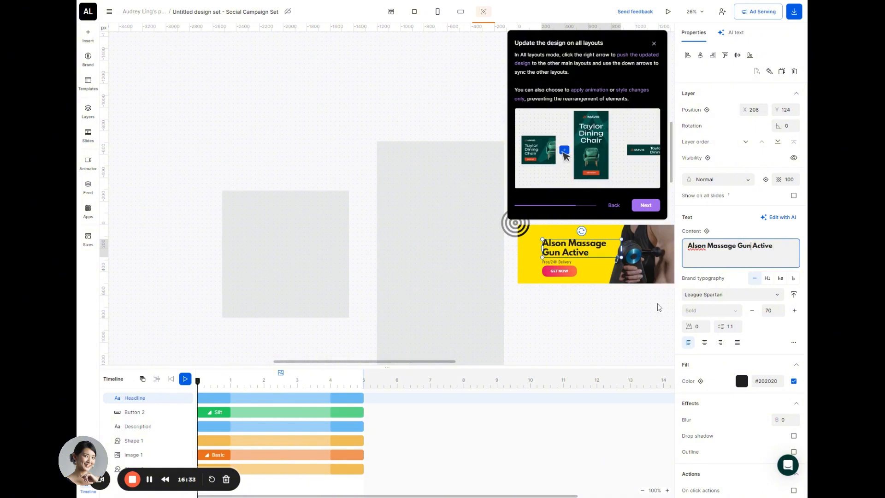
Step: Copy the elements and properties of all layers from the main horizontal layout to the horizontal sizes below, and advance the guide to multi-layout editing
click(591, 325)
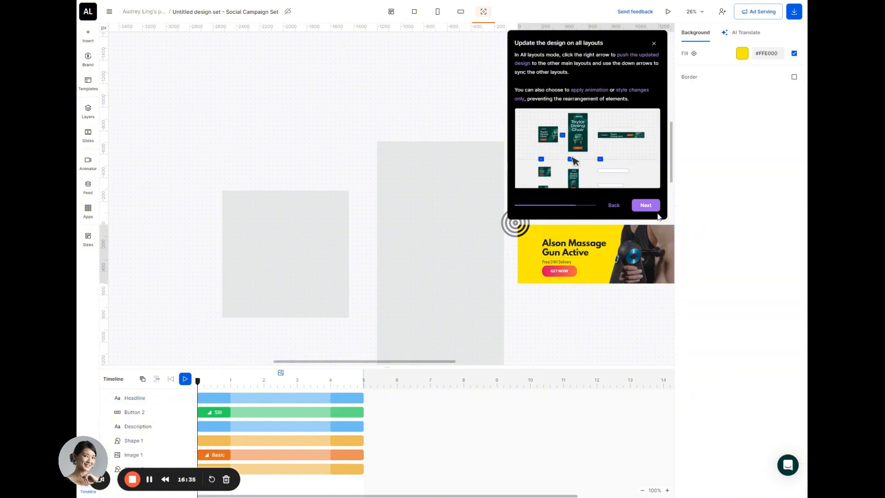
click(391, 12)
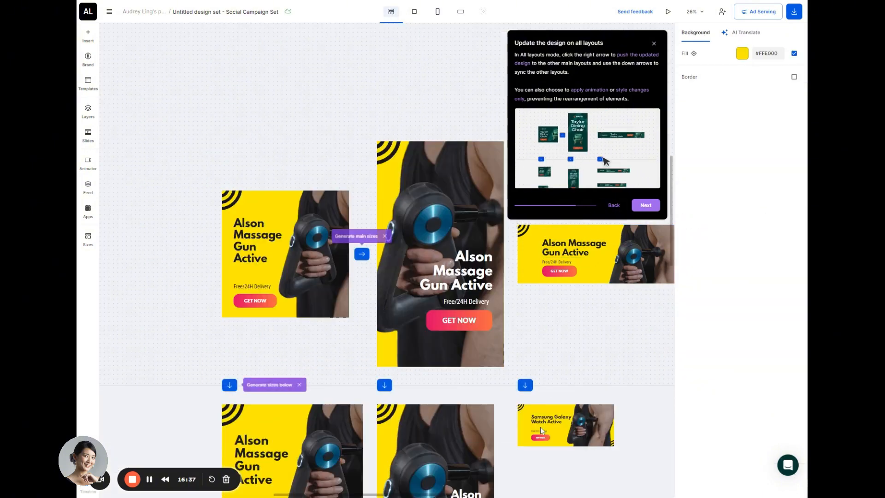
mouse_move(525, 384)
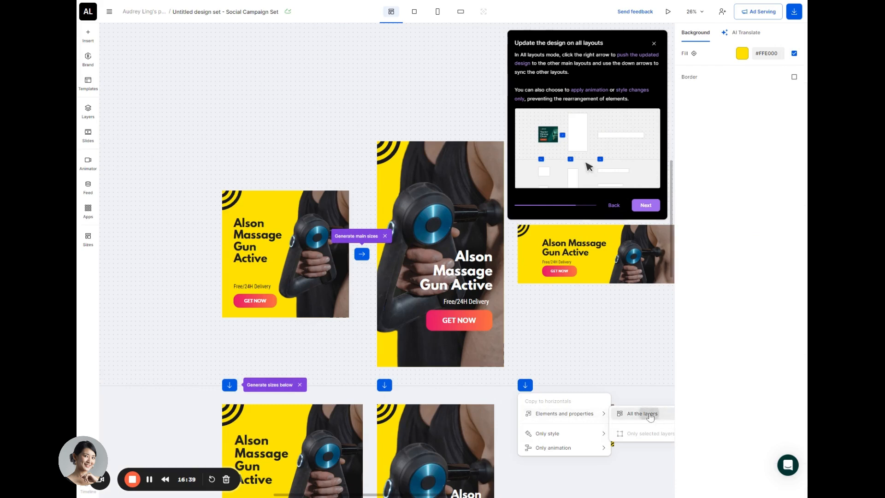
click(652, 416)
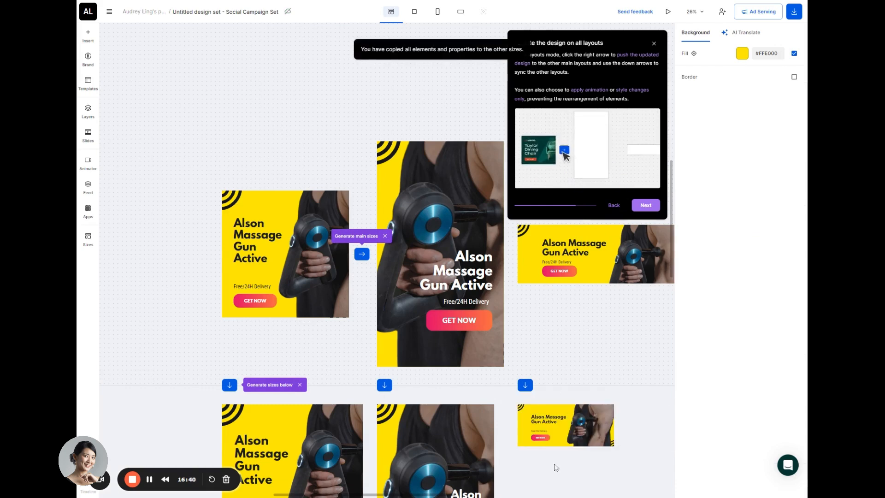
click(645, 205)
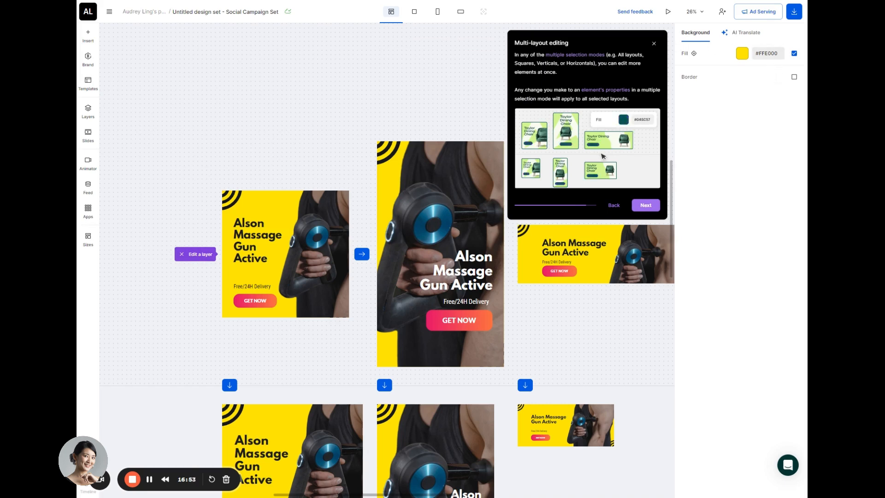
Step: Try green #59FF00 and blue #0039FF as the background fill across all layouts, and settle on bright yellow #FFEC00
click(746, 54)
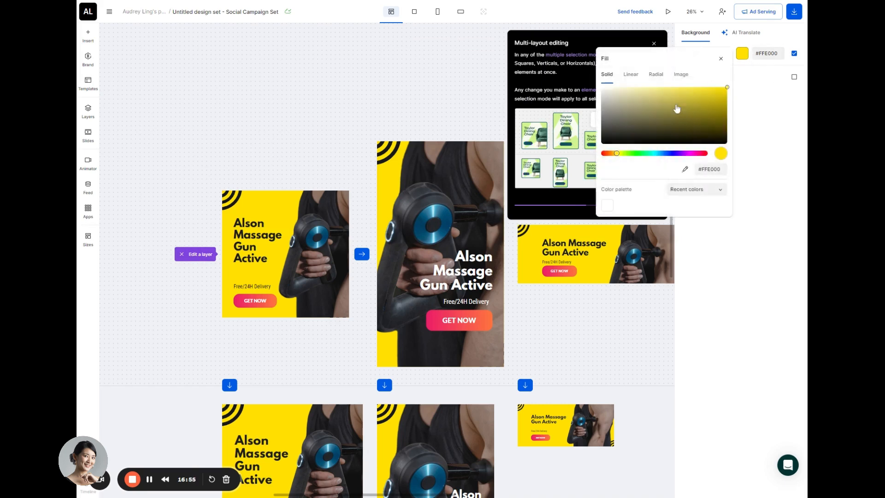
drag(710, 105, 727, 86)
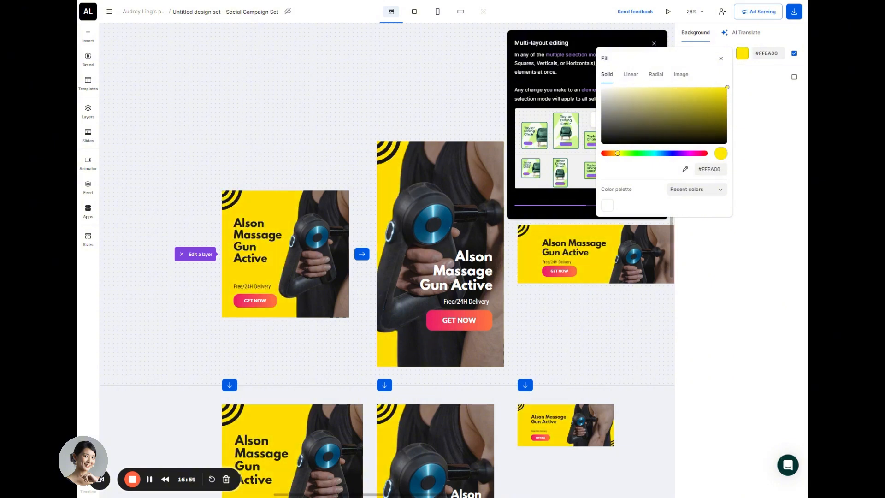
click(666, 154)
click(631, 153)
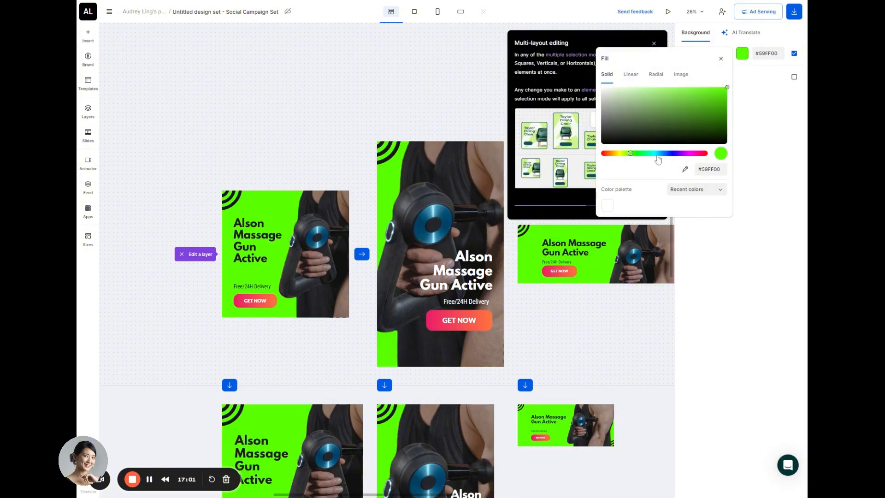
click(657, 155)
click(668, 154)
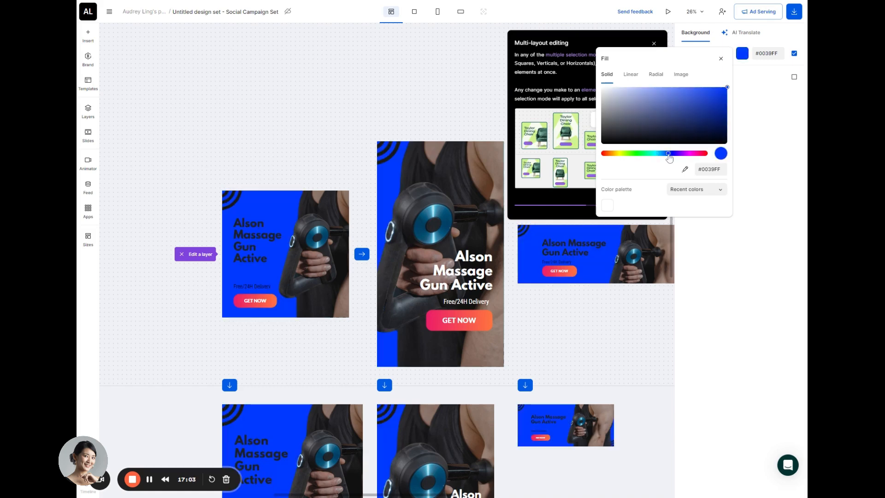
click(647, 154)
drag(645, 154, 618, 154)
click(759, 132)
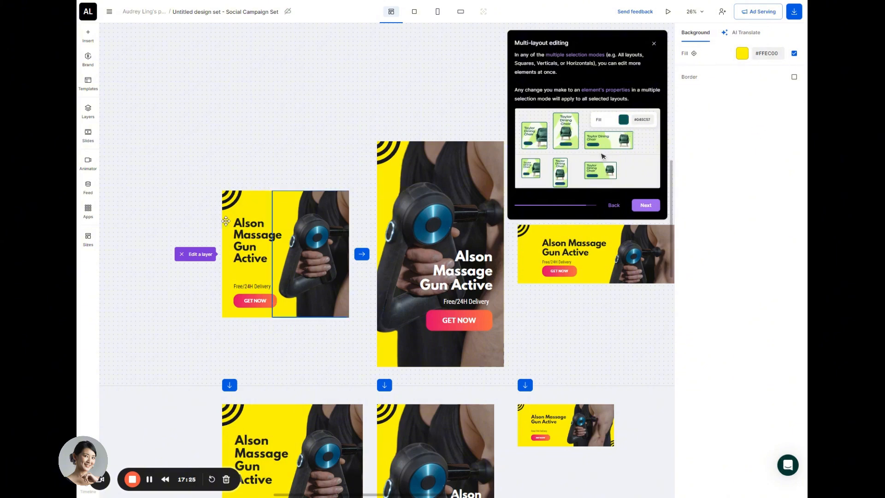
Step: Try several colours for the orange stop of the GET NOW button's linear gradient across all layouts, and settle on purple #8C00FF
click(239, 302)
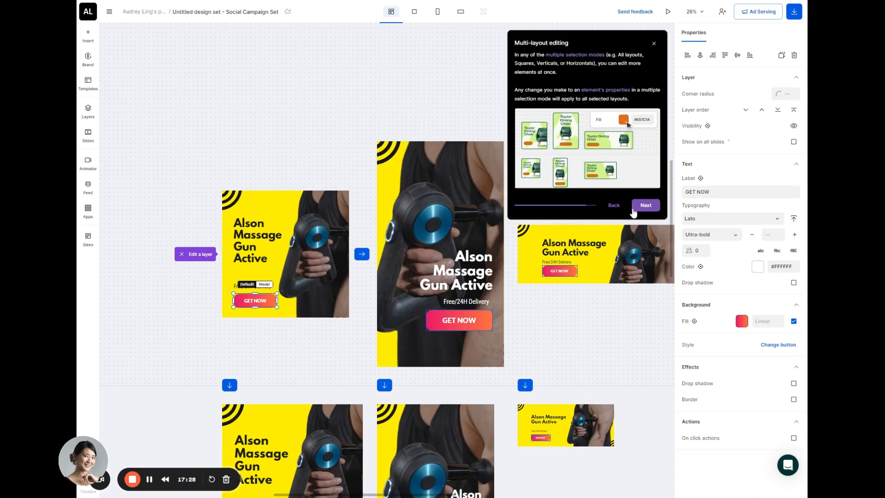
click(741, 321)
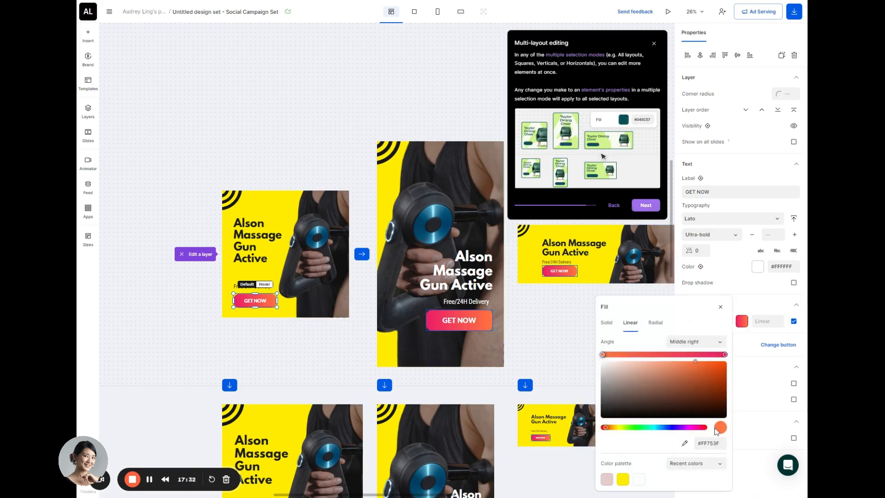
click(711, 393)
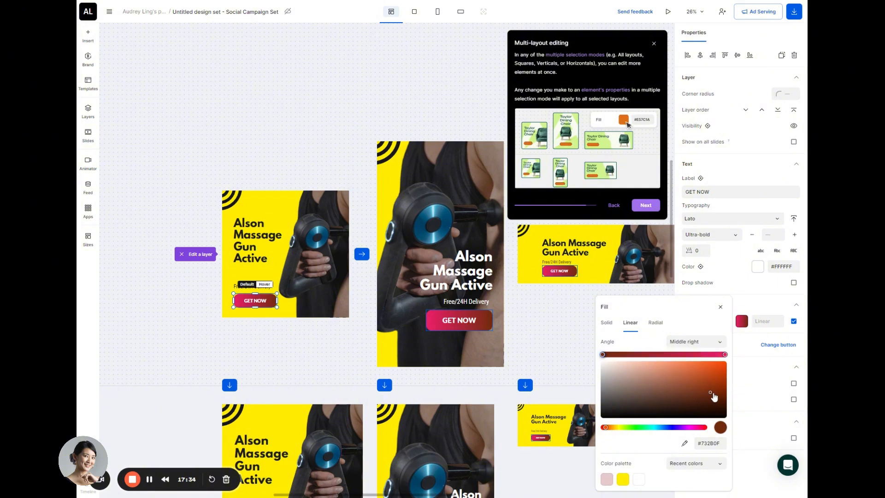
click(624, 480)
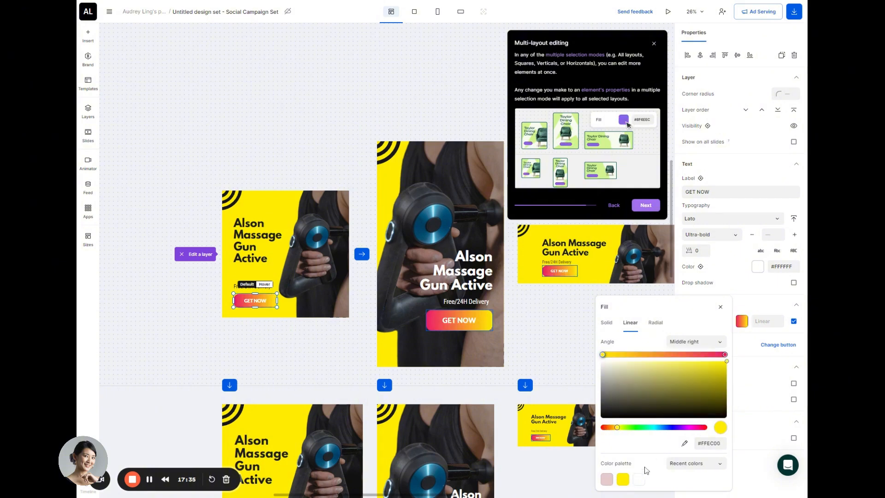
click(686, 428)
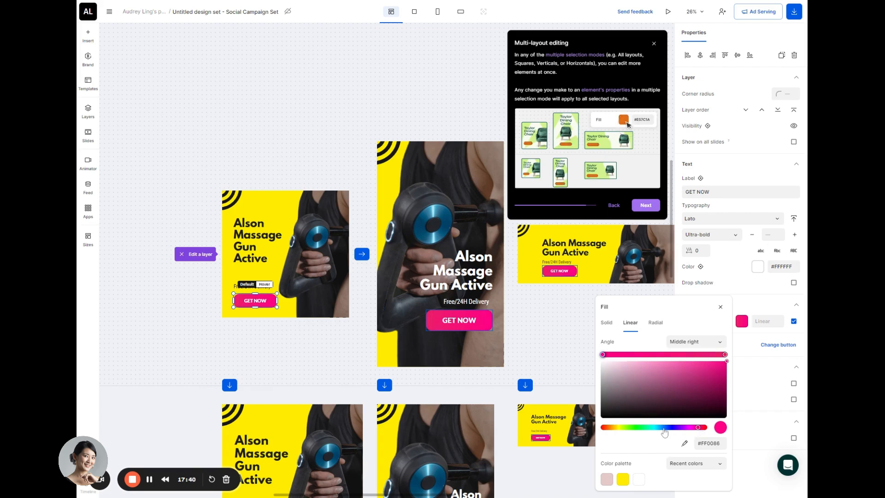
click(673, 428)
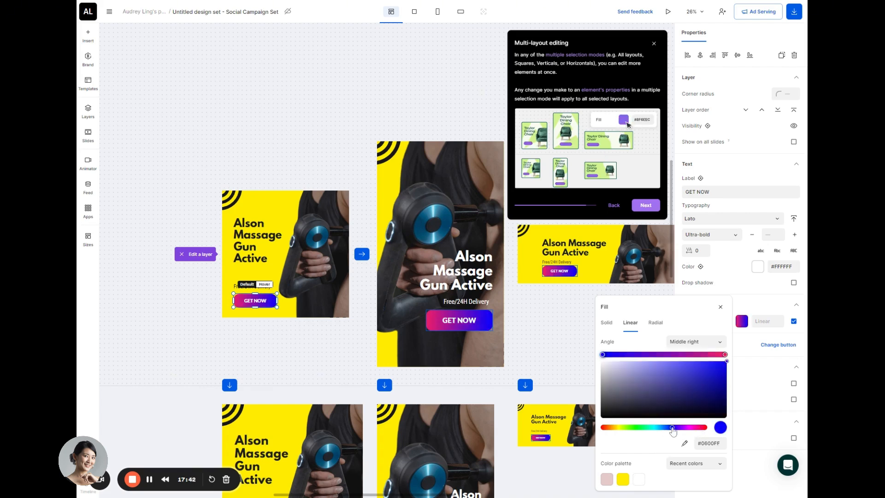
click(659, 429)
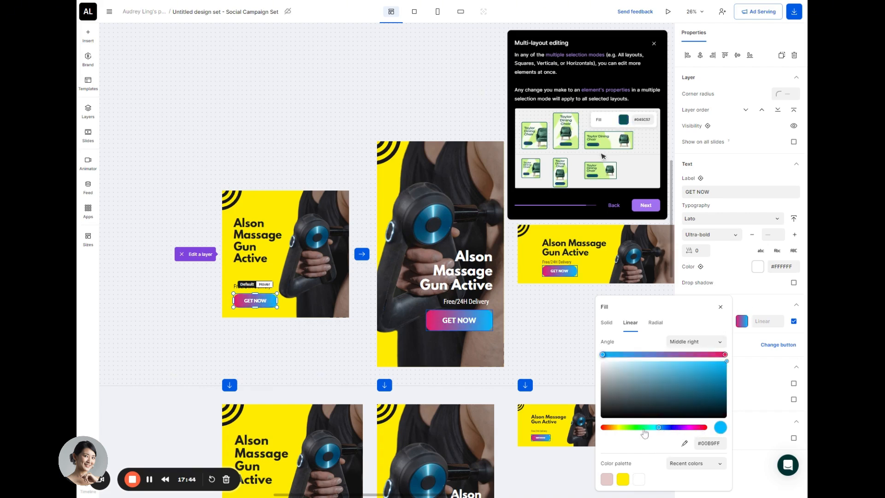
click(634, 428)
click(627, 428)
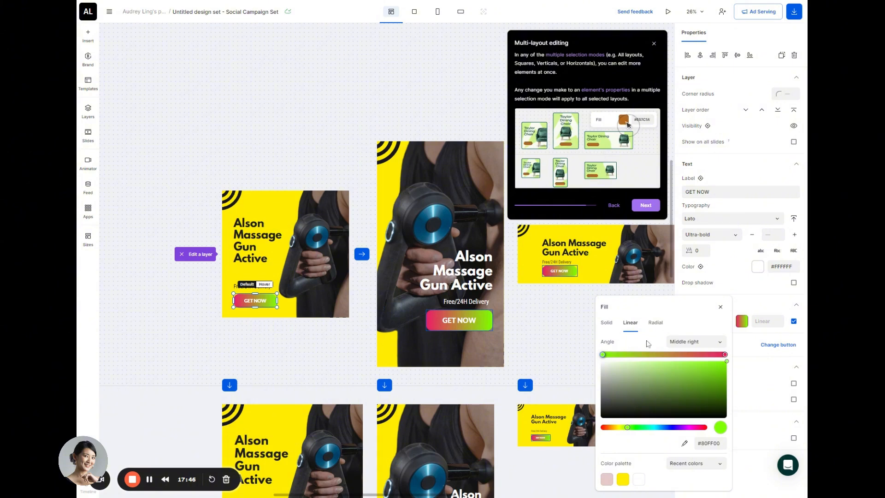
drag(628, 428, 681, 428)
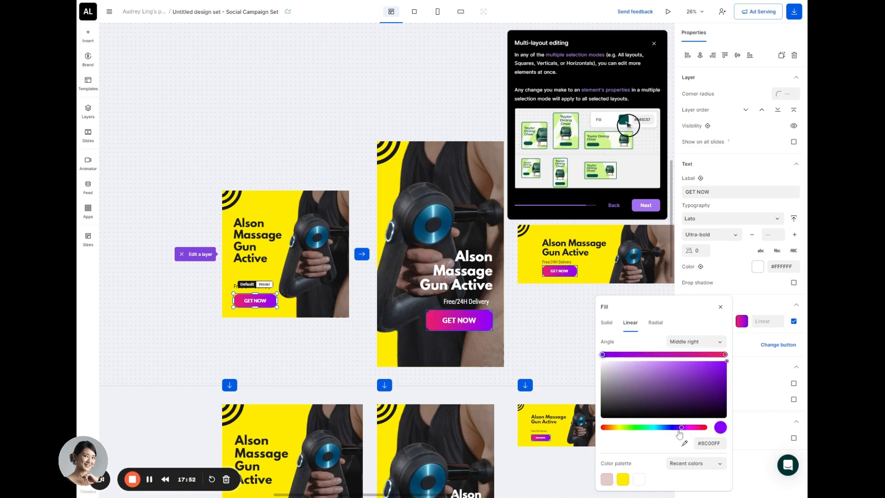
click(748, 384)
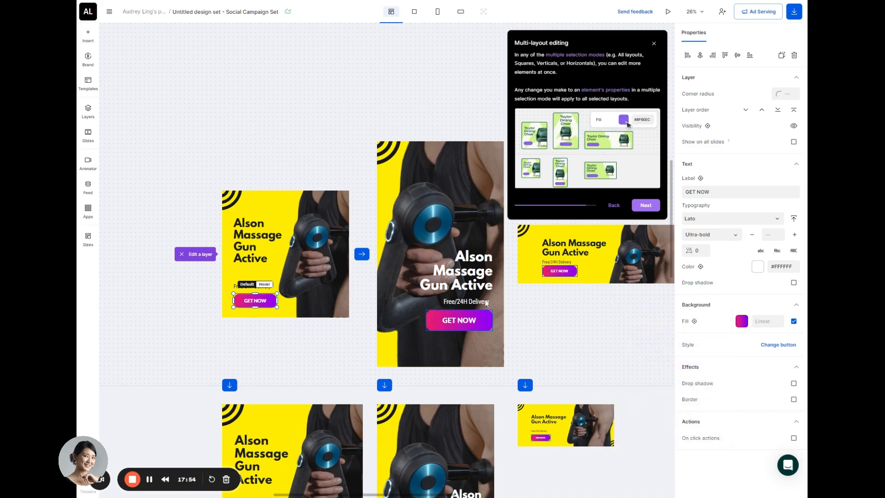
click(208, 363)
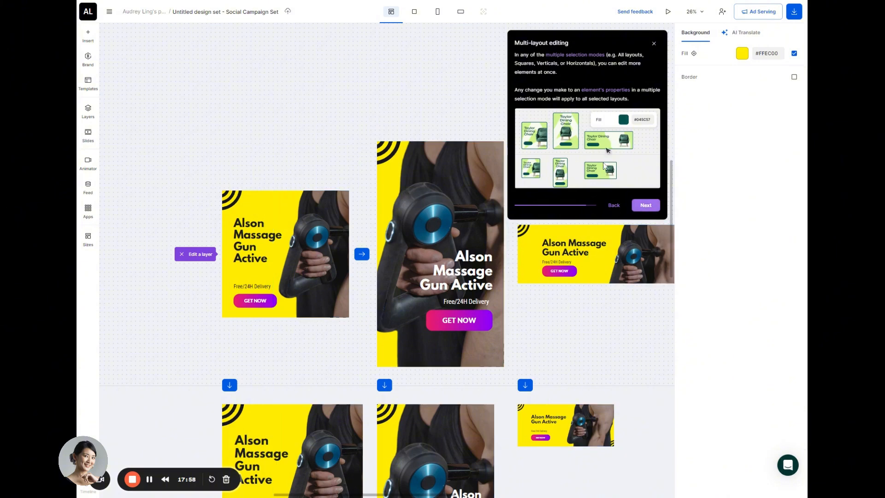
Step: Add the Mobile Leaderboard (320 x 50 px) and Billboard (970 x 250 px) display sizes to the design set
click(641, 203)
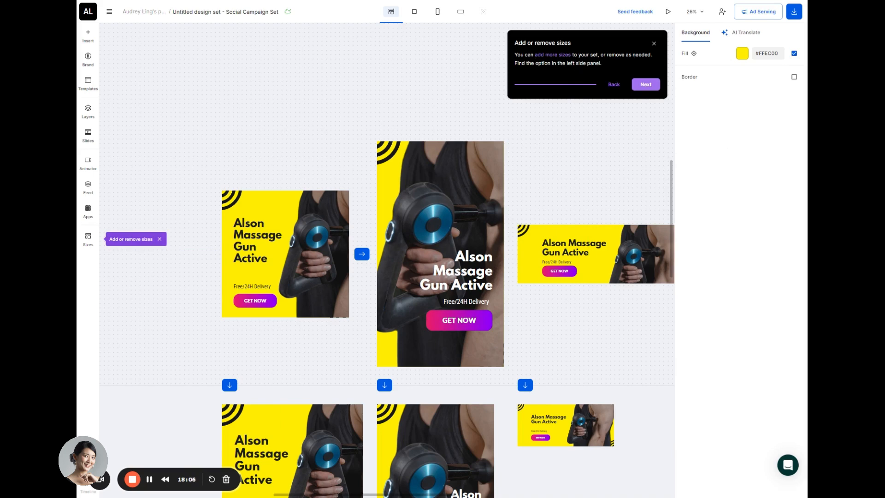
click(88, 239)
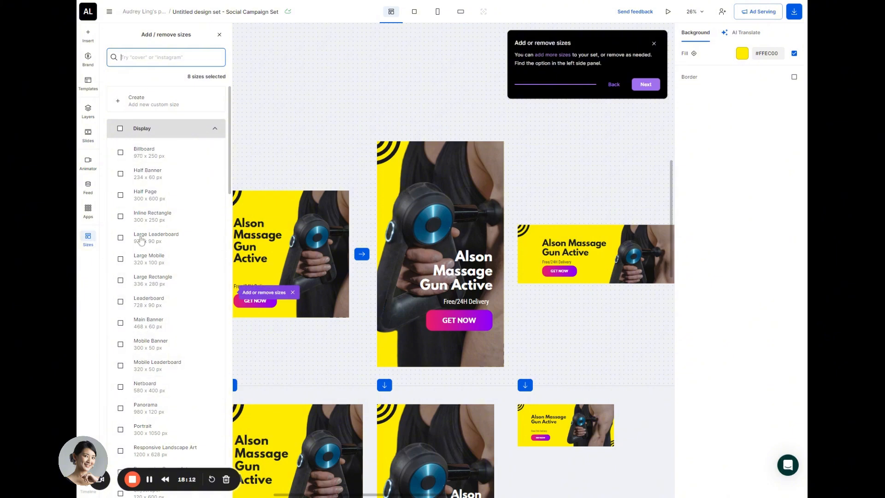
scroll(162, 391, down, 1)
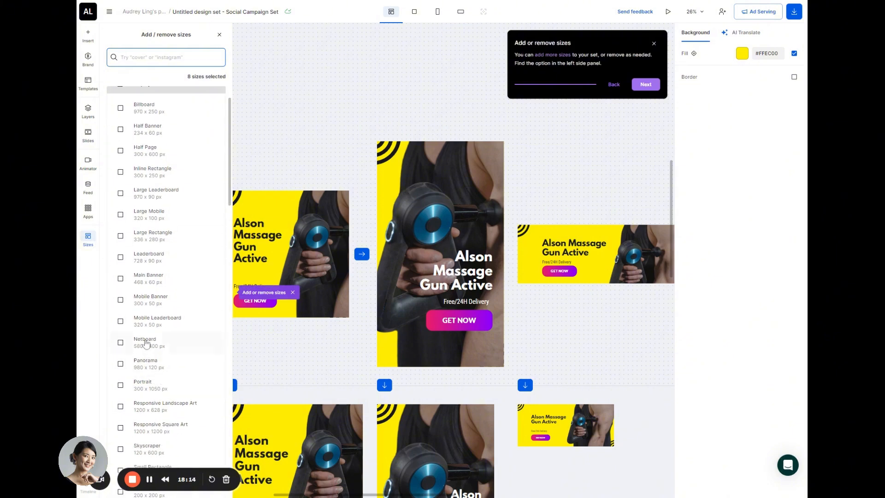
click(121, 321)
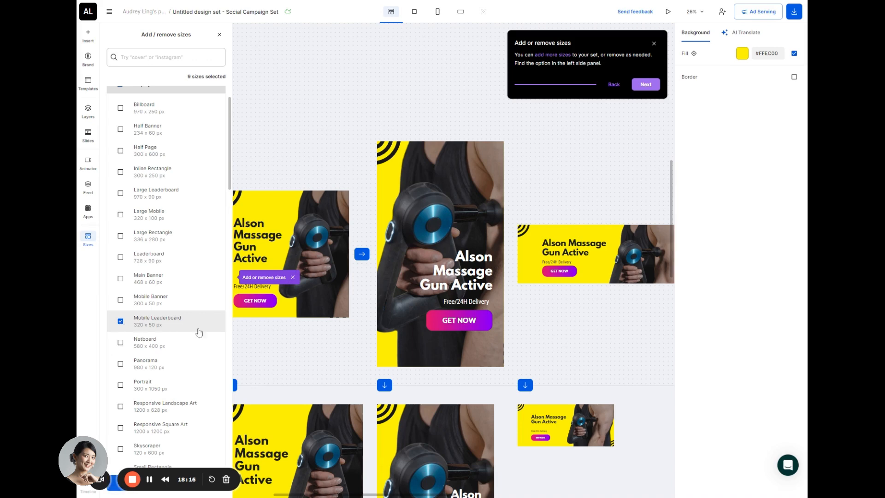
scroll(194, 341, down, 2)
scroll(187, 352, down, 2)
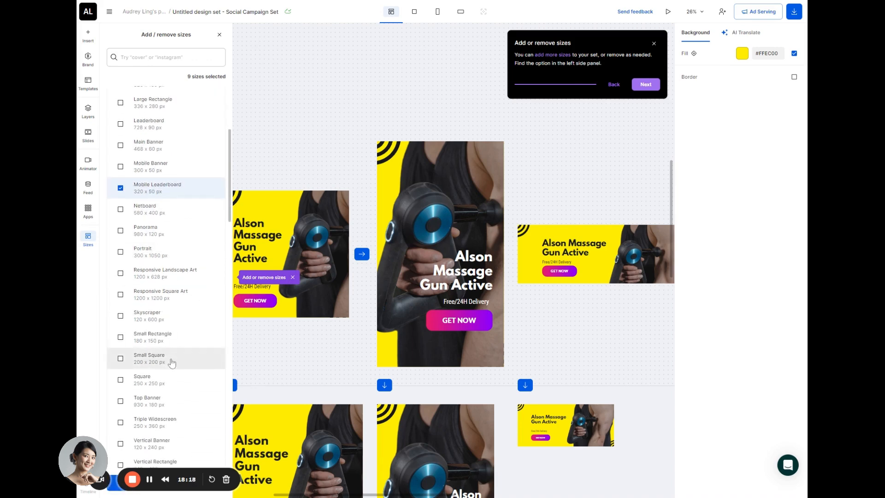
scroll(143, 332, up, 5)
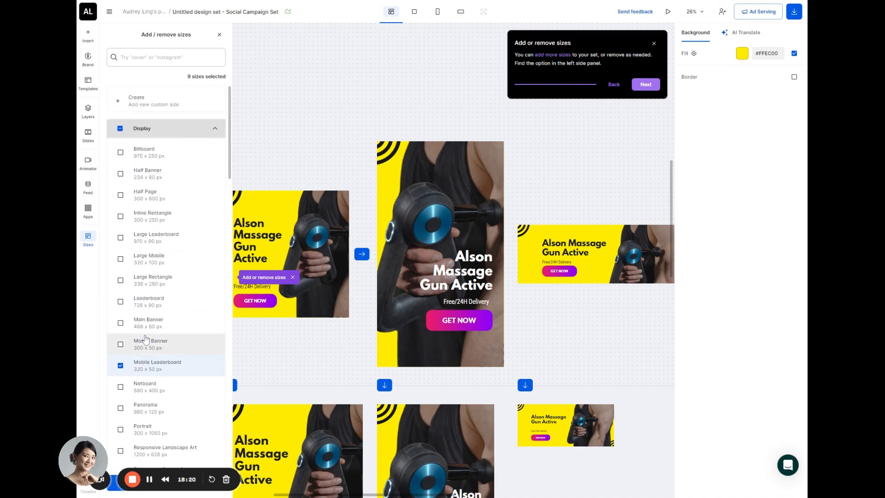
click(120, 153)
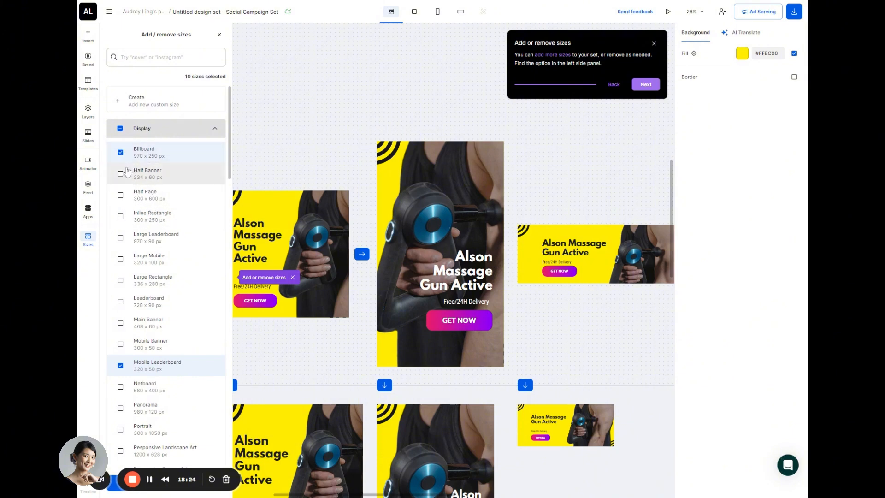
scroll(171, 268, down, 3)
scroll(171, 269, down, 15)
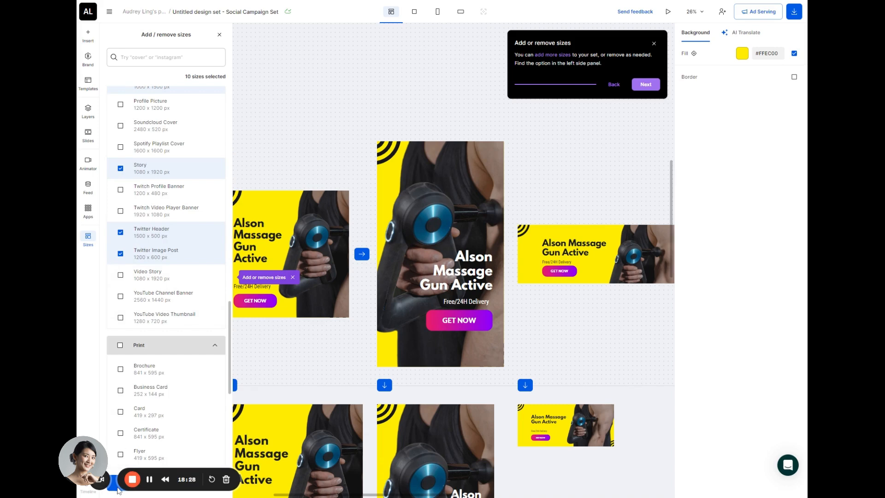
drag(172, 492, 160, 451)
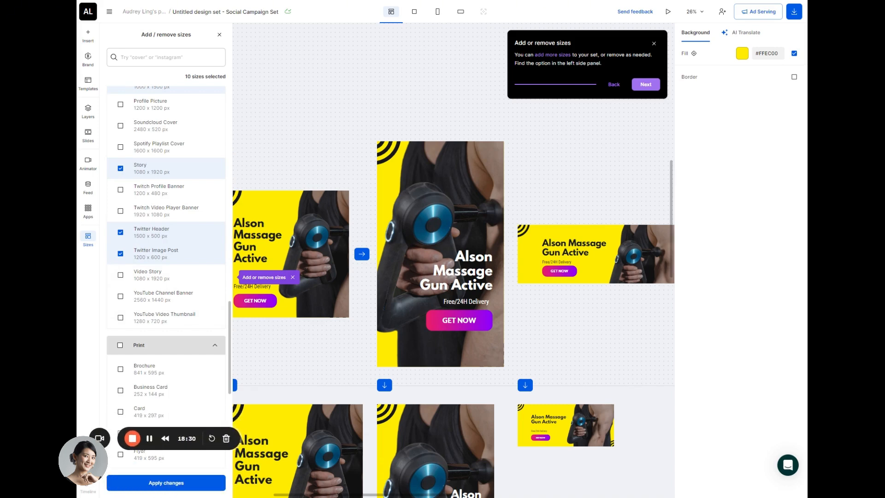
click(161, 483)
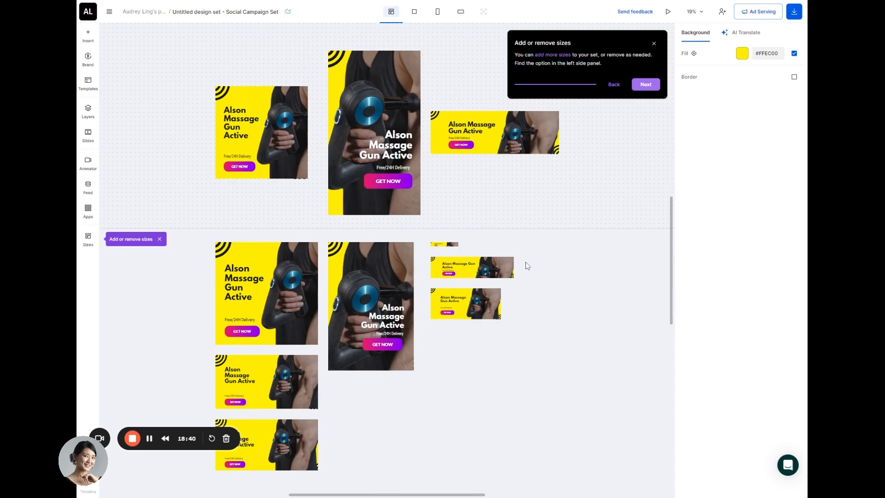
Step: Shrink the massage-gun image to about the right edge of the Mobile Leaderboard size, and delete that image across all layouts
scroll(525, 262, up, 8)
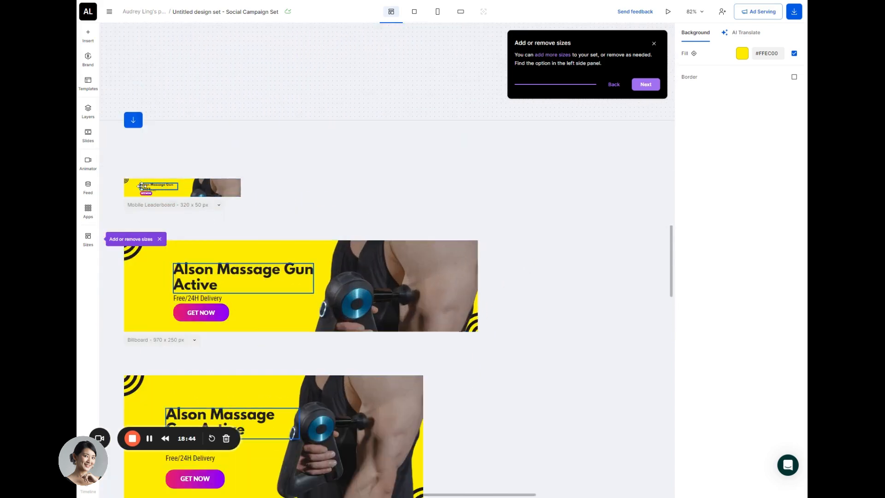
click(238, 191)
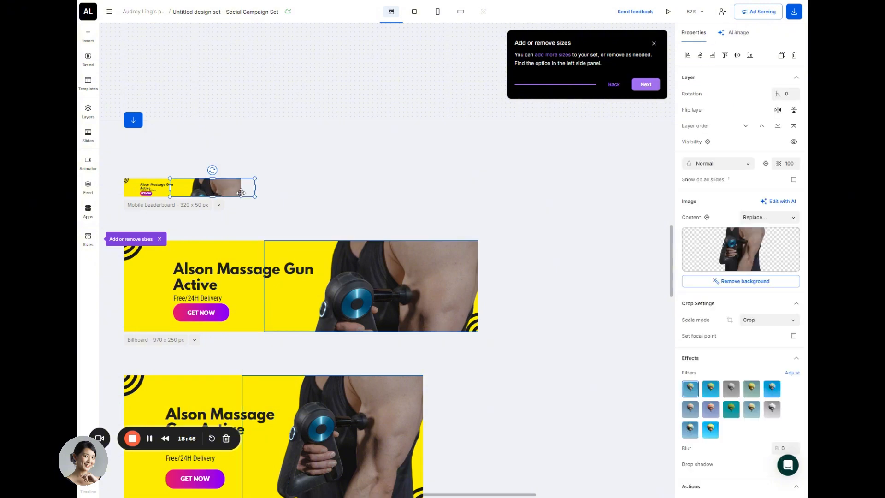
drag(255, 197, 243, 196)
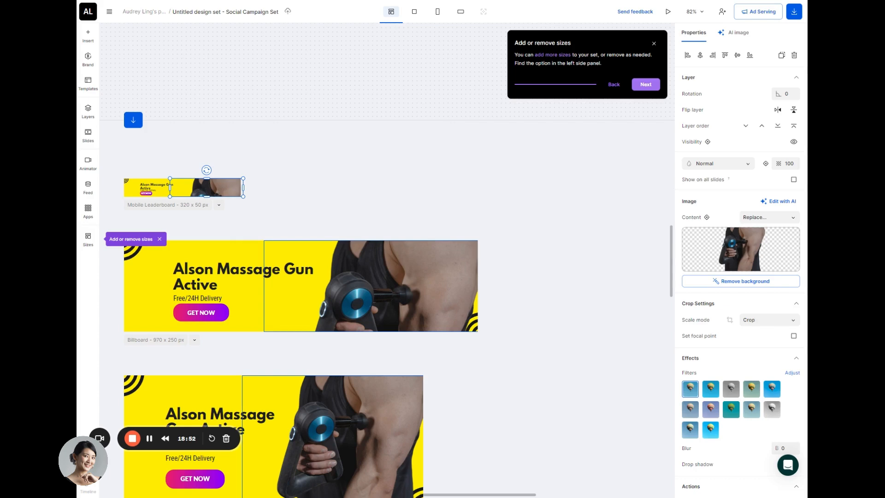
key(Delete)
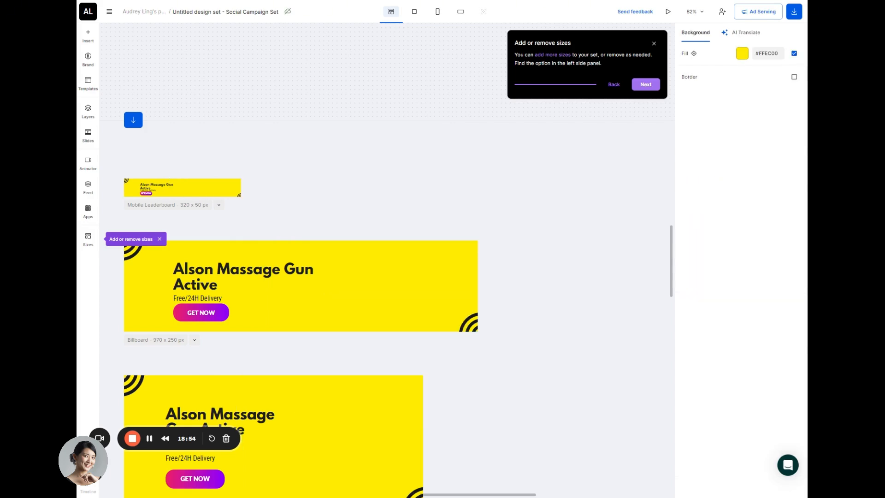
Step: Undo the image deletion across all layouts, and delete the massage-gun image from the Mobile Leaderboard size alone
key(ctrl+z)
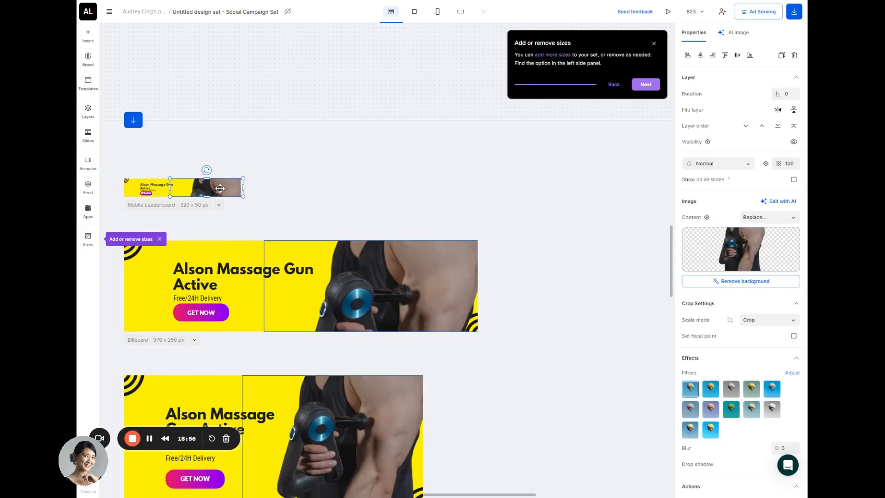
double_click(220, 188)
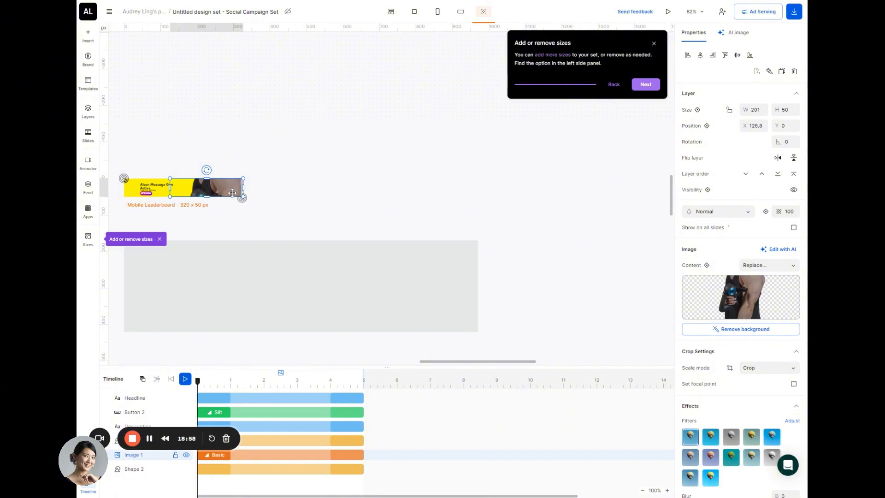
key(Delete)
Step: Widen the Mobile Leaderboard headline so it fits on one line, and move the GET NOW button beside the Free/24H Delivery text
click(154, 186)
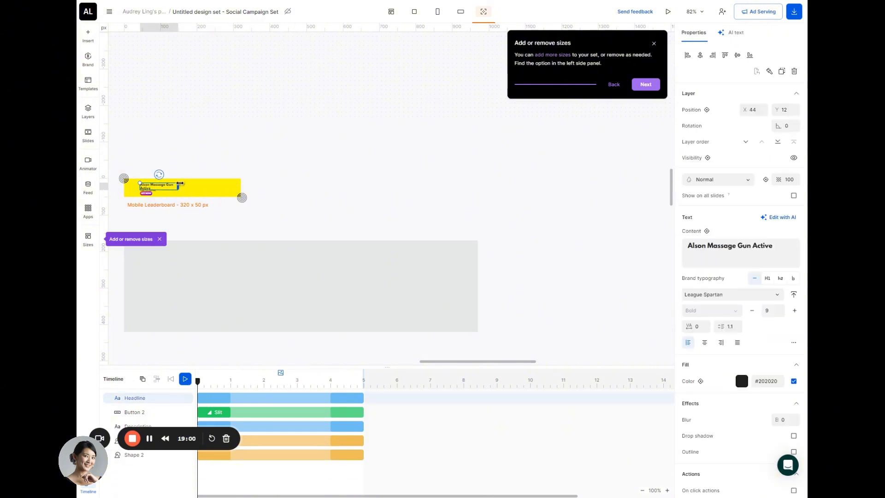
drag(177, 186, 231, 188)
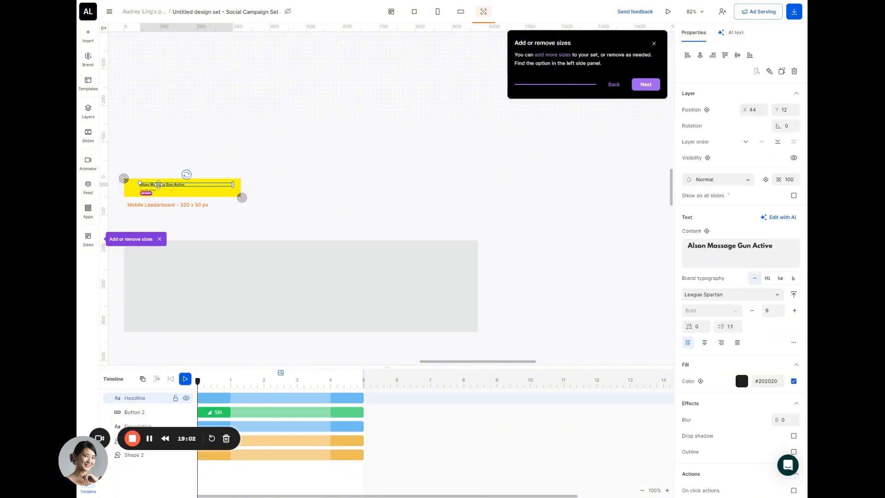
drag(147, 194, 182, 193)
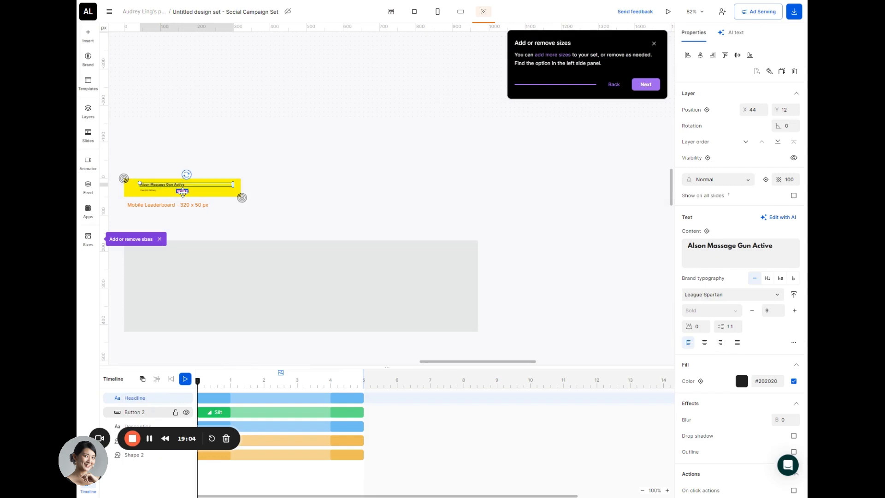
key(Delete)
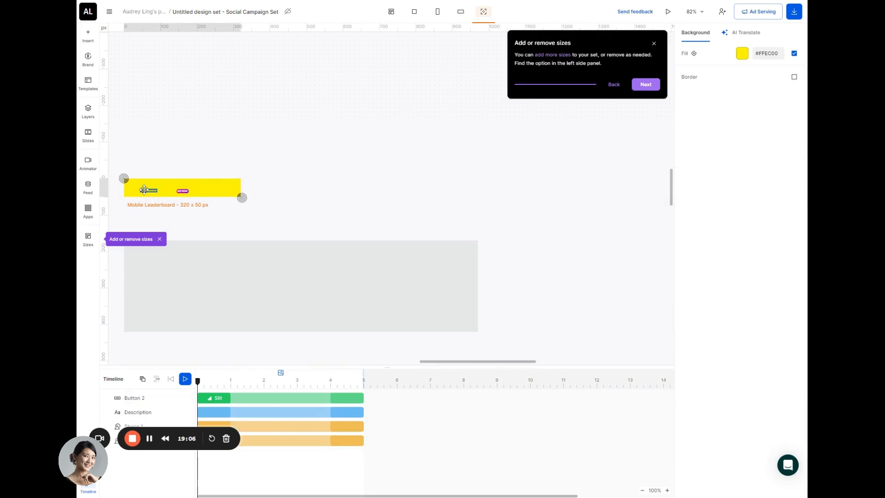
key(ctrl+z)
Step: Set the font size of the Mobile Leaderboard headline "Alson Massage Gun Active" to 16
click(147, 191)
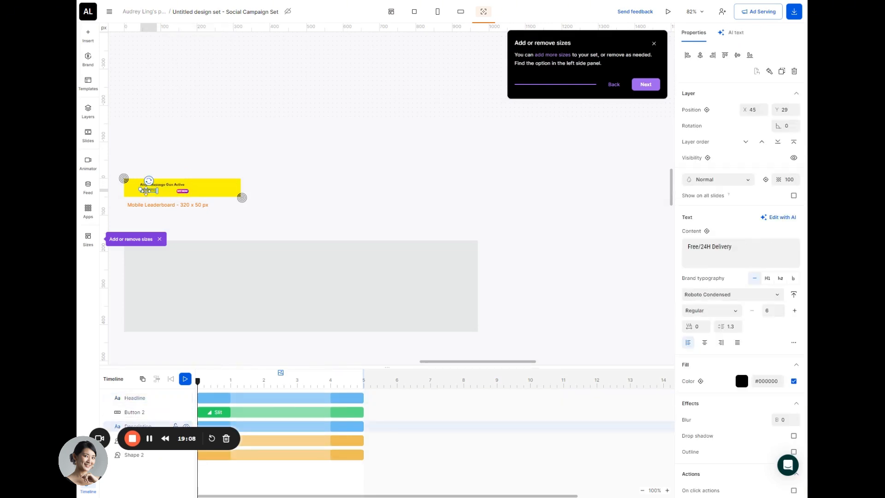
click(171, 184)
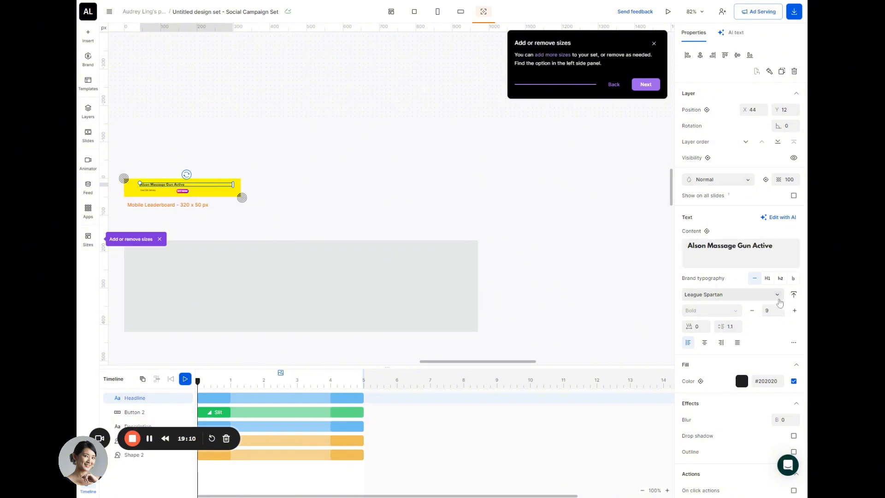
click(794, 311)
click(795, 311)
click(794, 311)
click(794, 311)
click(794, 311)
click(795, 311)
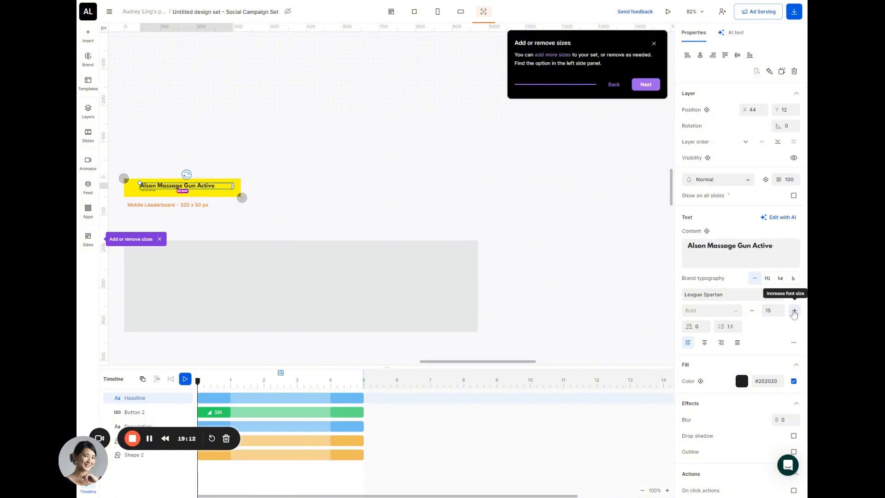
click(795, 311)
Step: Delete the GET NOW button and Free/24H Delivery text from the Mobile Leaderboard, and shift its headline to about X 32.5, Y 13
click(183, 191)
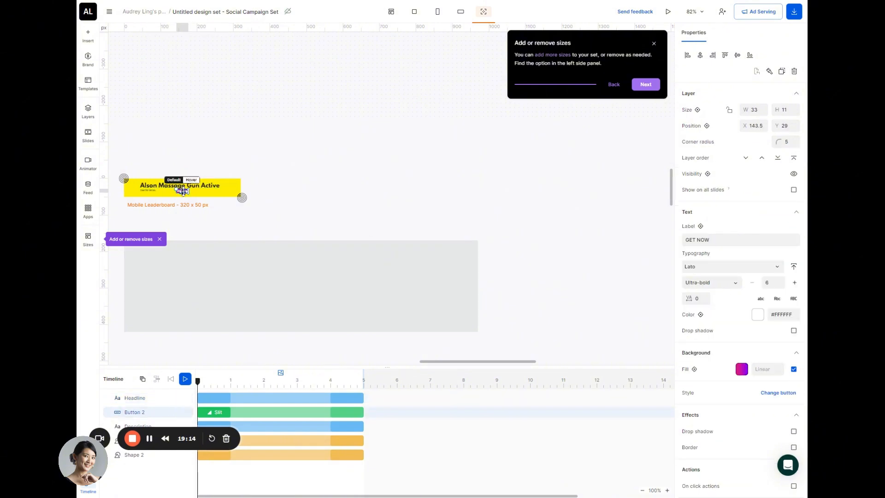
key(Delete)
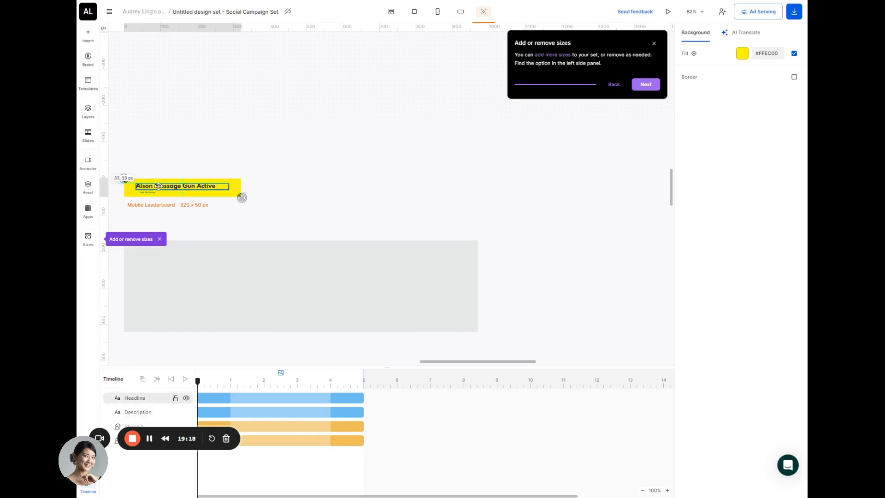
drag(152, 192, 148, 191)
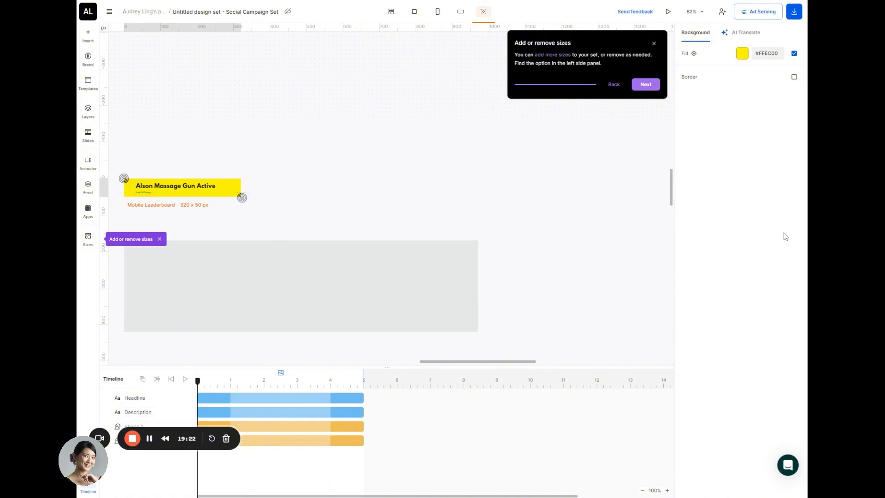
click(140, 191)
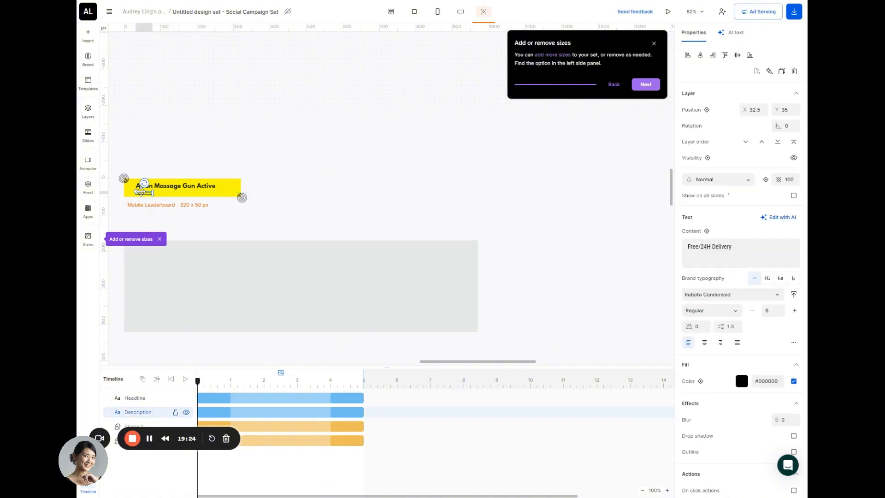
key(Delete)
Step: Add the line "Get Your" above "Alson Massage Gun Active" in the Mobile Leaderboard headline, and move the text block slightly up
click(204, 187)
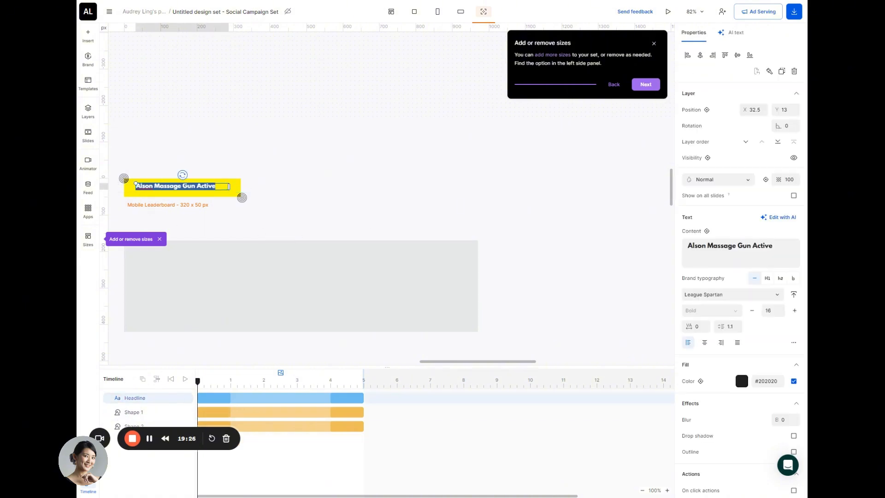
click(137, 186)
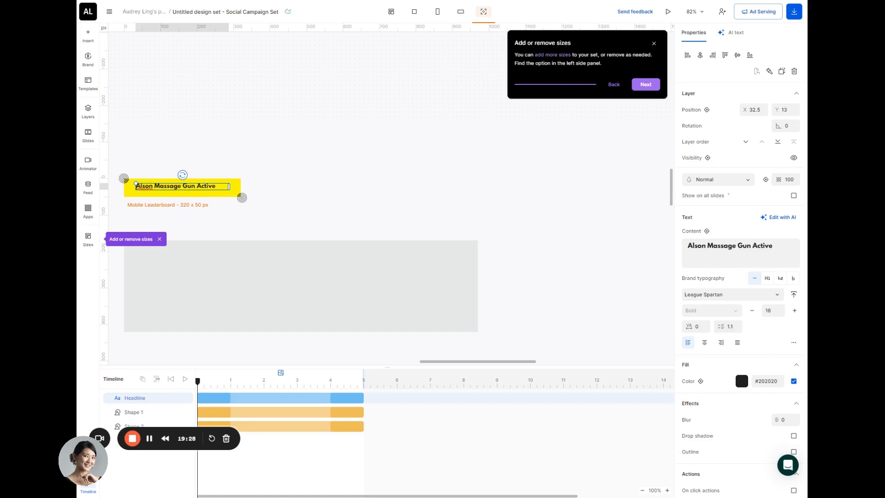
key(Return)
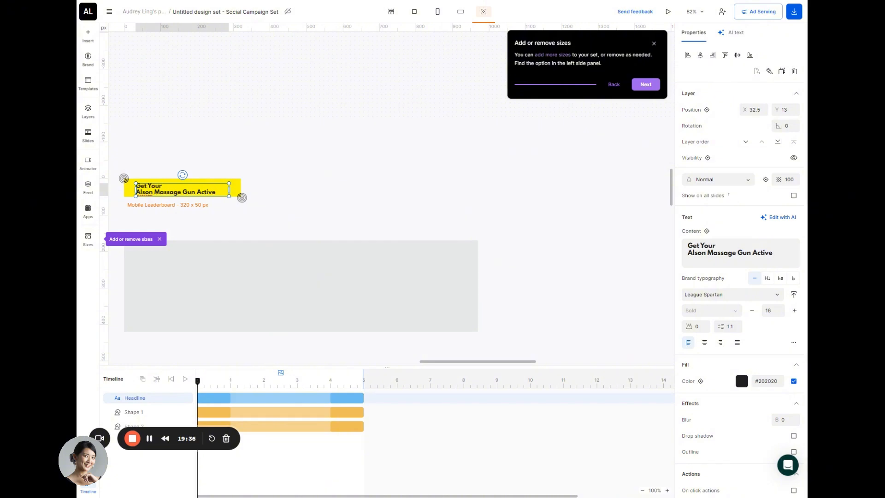
click(149, 161)
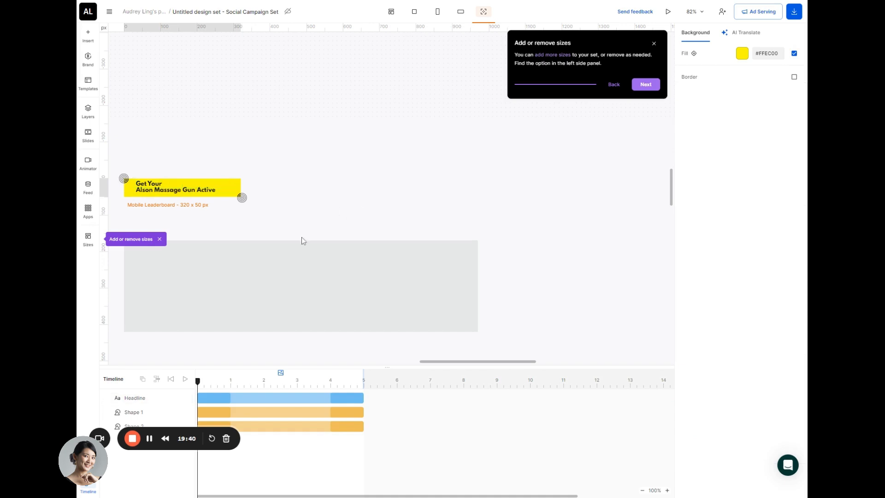
Step: Return to the overview of all sizes, and finish the onboarding tour
click(391, 11)
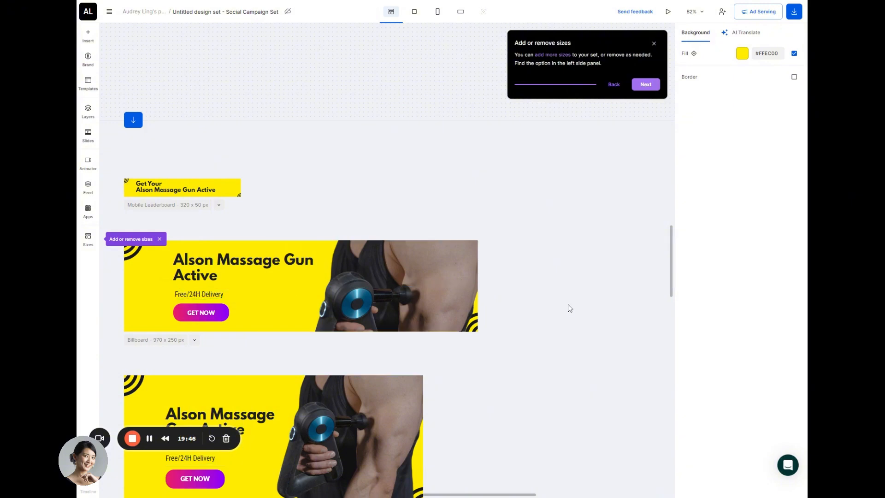
scroll(571, 356, down, 5)
scroll(596, 288, up, 4)
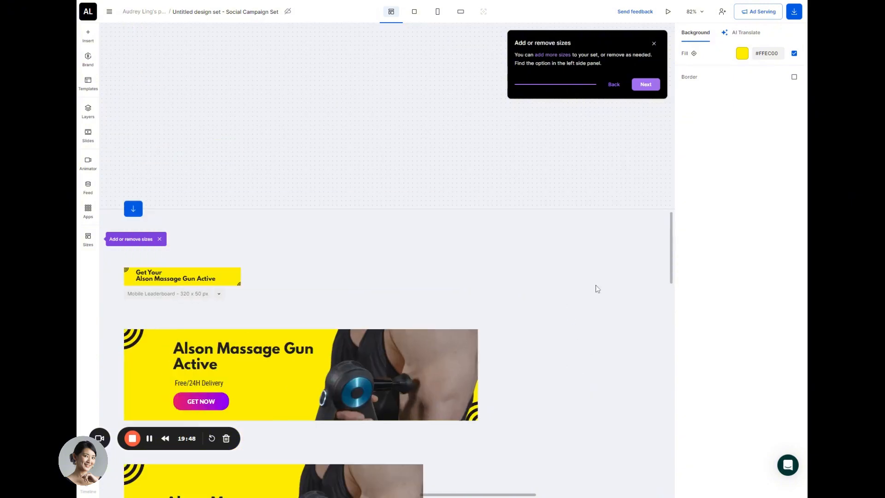
click(646, 84)
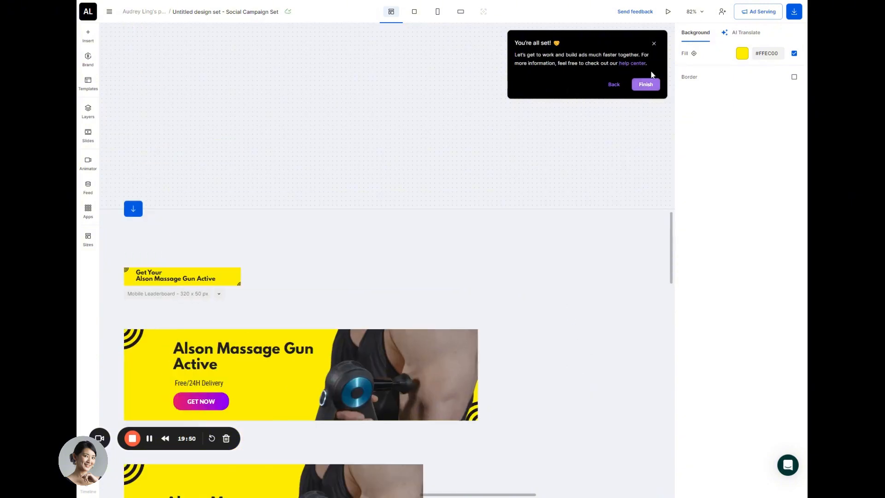
click(649, 85)
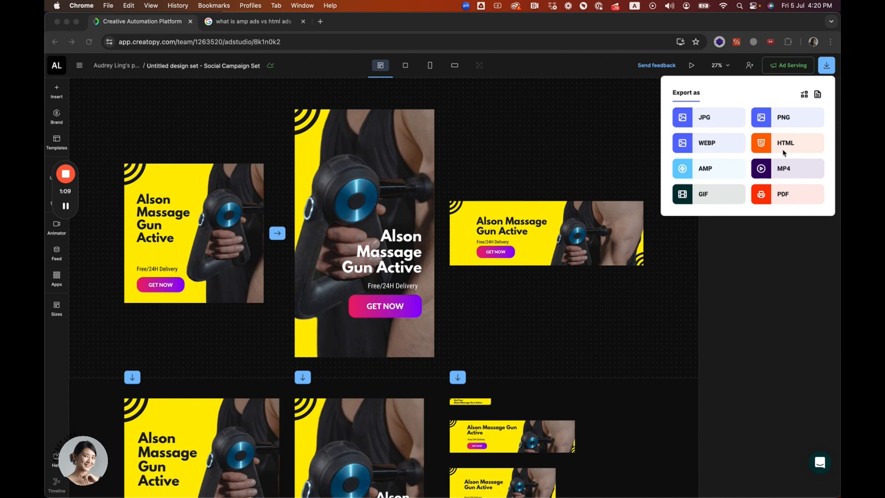
Step: Open the Ad Serving settings, and look through the list of available ad networks
click(790, 67)
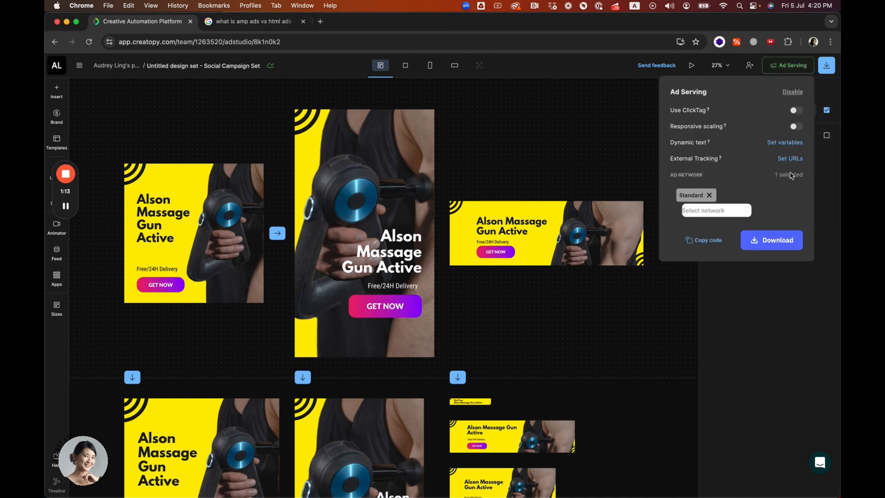
click(720, 212)
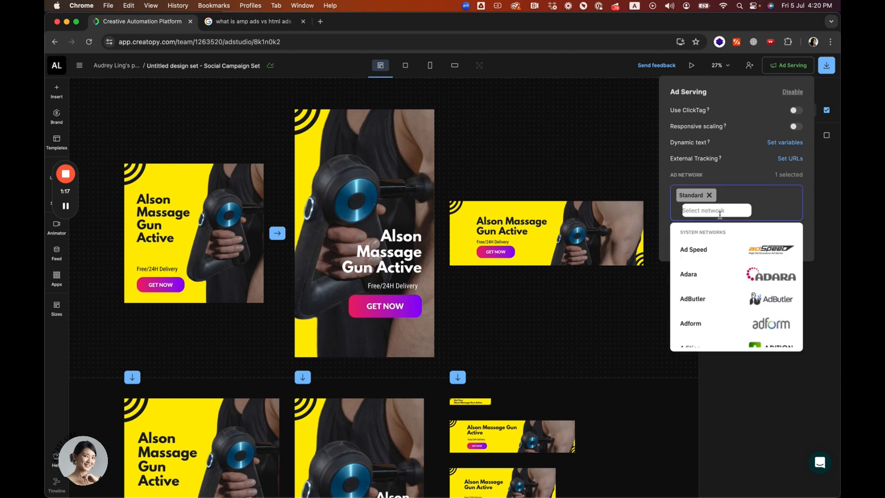
scroll(759, 320, down, 5)
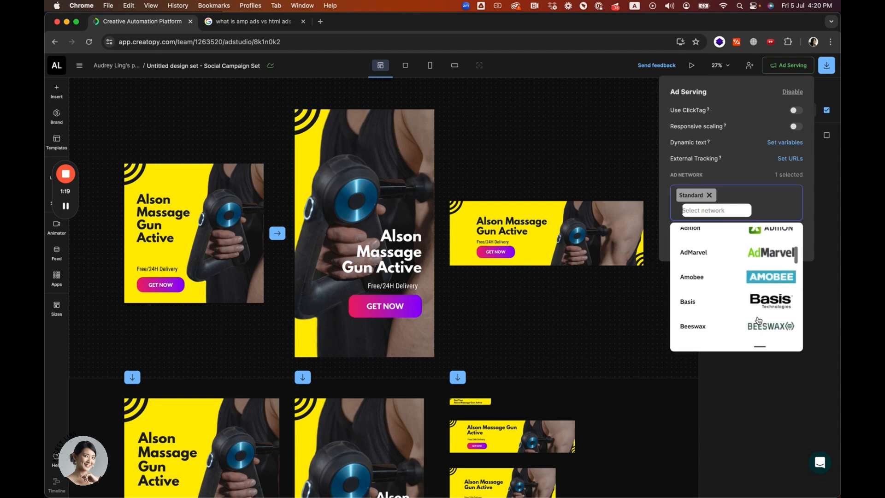
scroll(759, 320, down, 3)
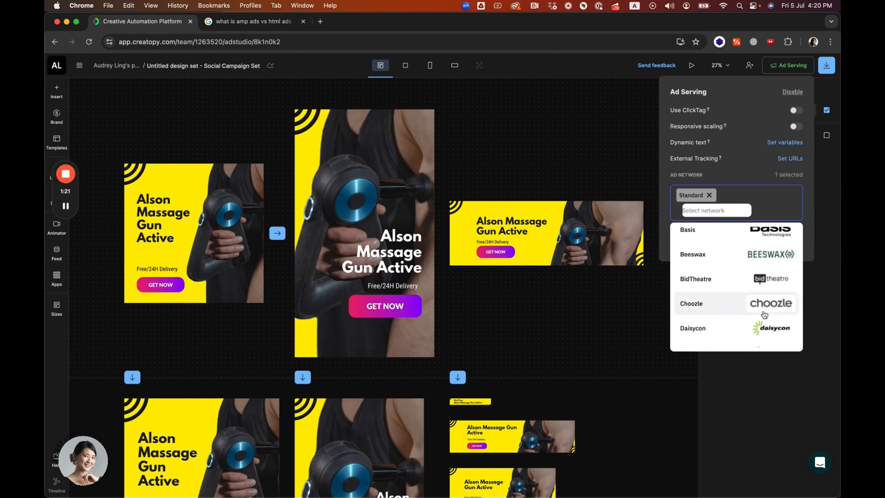
scroll(764, 314, up, 8)
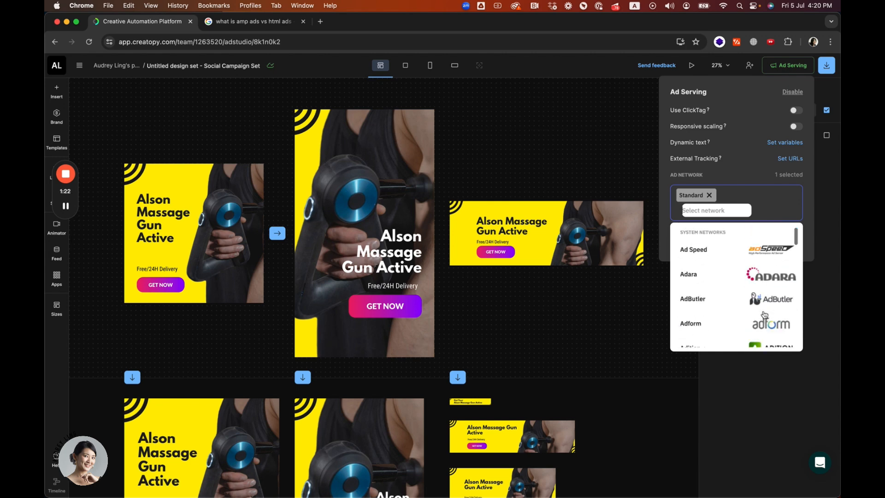
Step: Open chosic.com in a new browser tab, examine how banner and full-page ads appear on the site, and return to the Creatopy tab
click(320, 21)
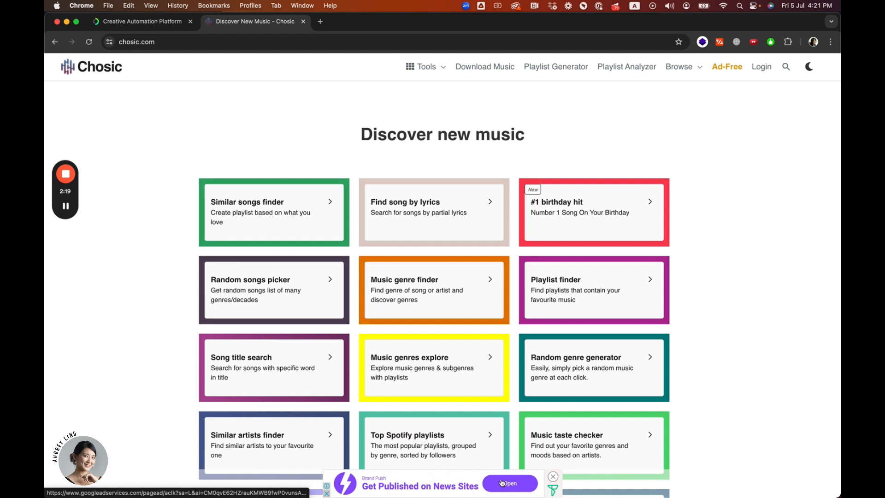
scroll(511, 483, down, 5)
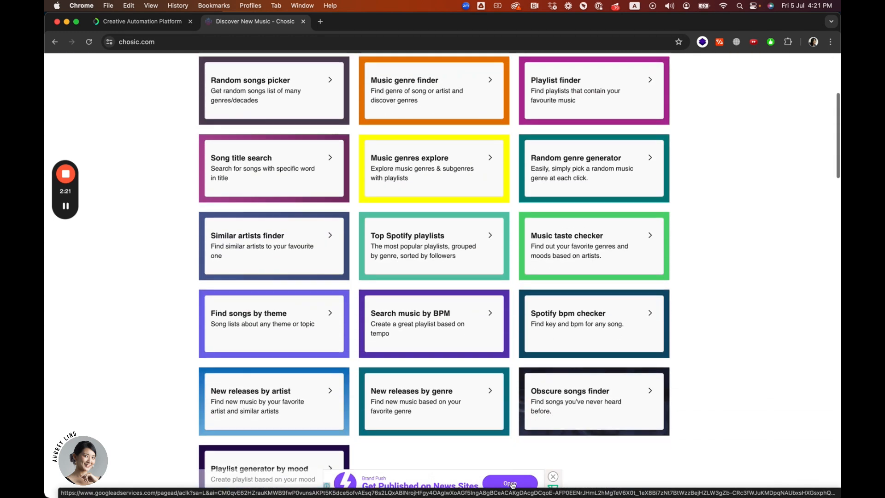
scroll(512, 484, down, 2)
scroll(525, 440, down, 1)
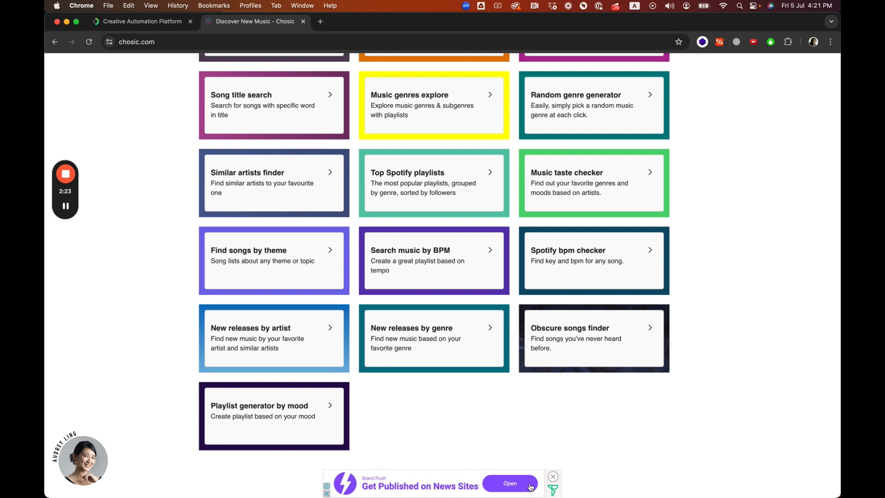
scroll(477, 447, down, 8)
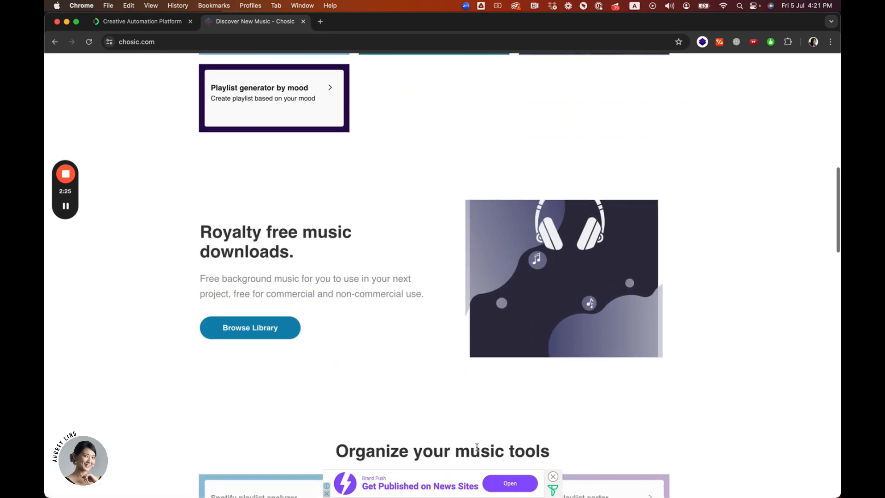
scroll(476, 447, down, 15)
scroll(475, 450, up, 7)
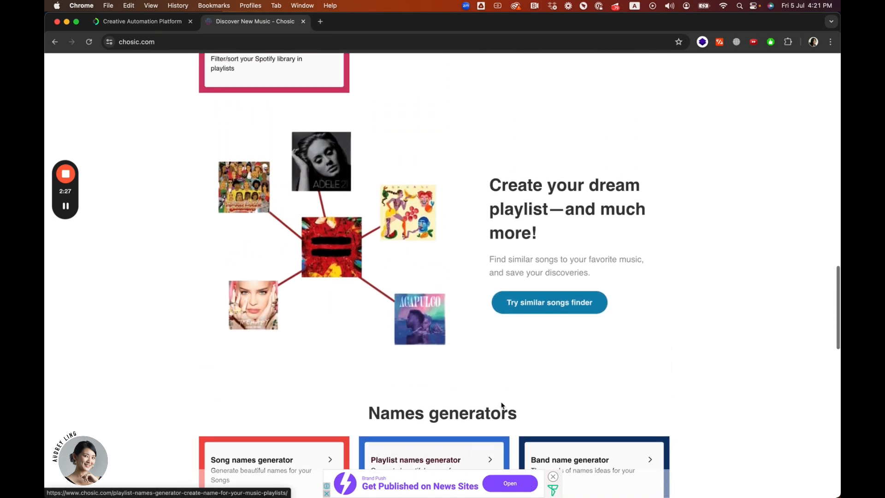
scroll(505, 397, down, 10)
scroll(507, 398, up, 20)
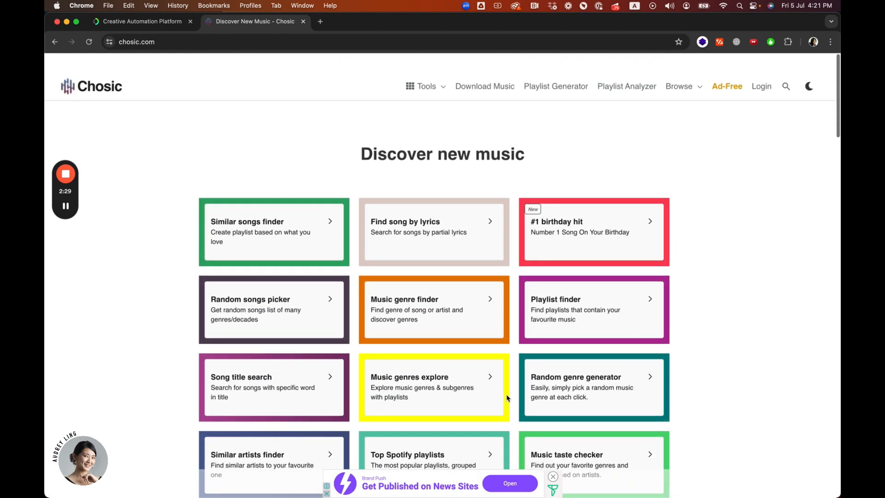
scroll(507, 398, down, 1)
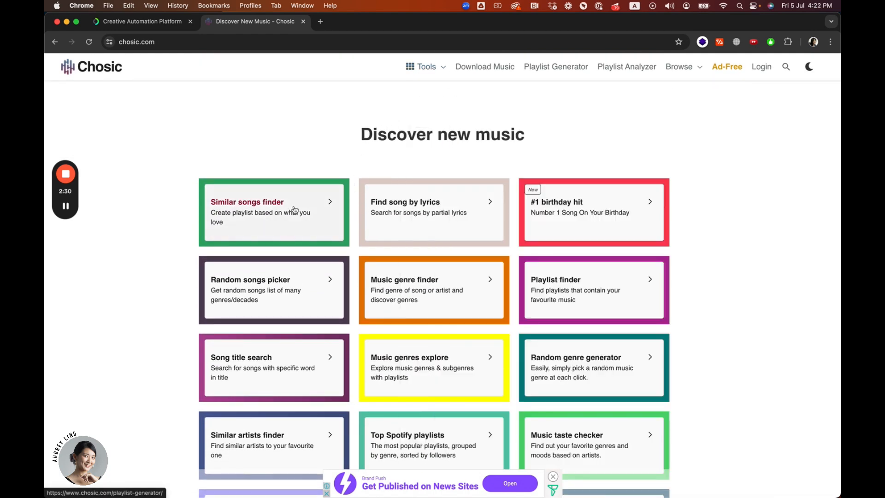
click(314, 210)
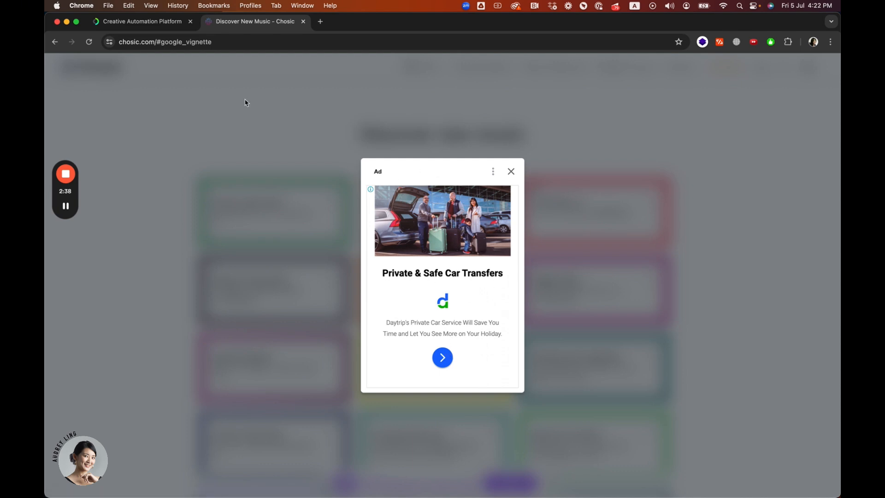
click(148, 24)
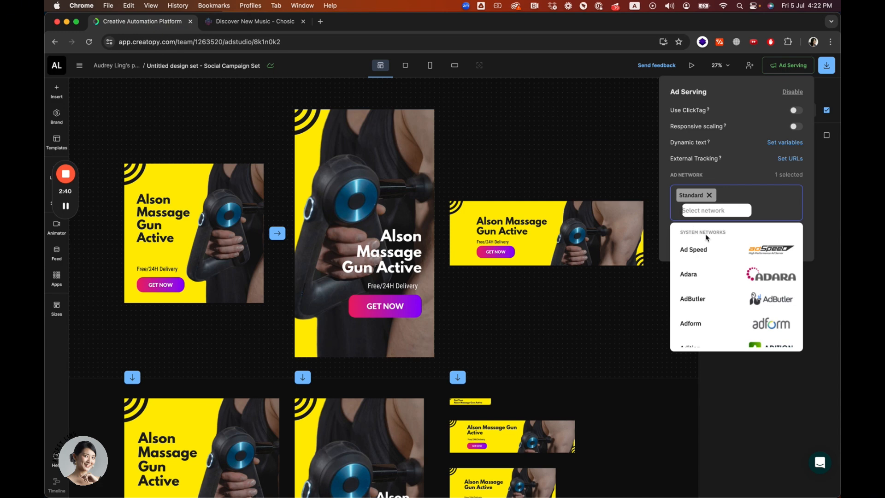
Step: Revisit the full-page ad in the Chosic tab, and look through the ad networks in Creatopy's Ad Serving settings
click(250, 22)
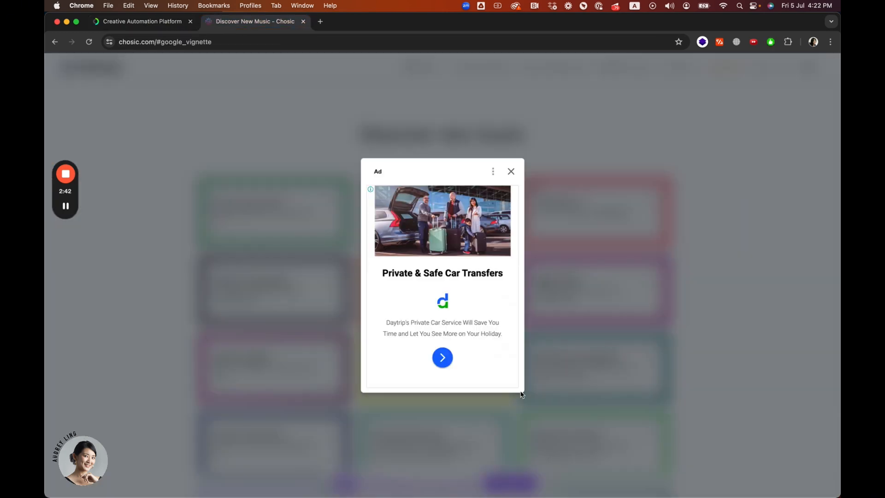
click(157, 22)
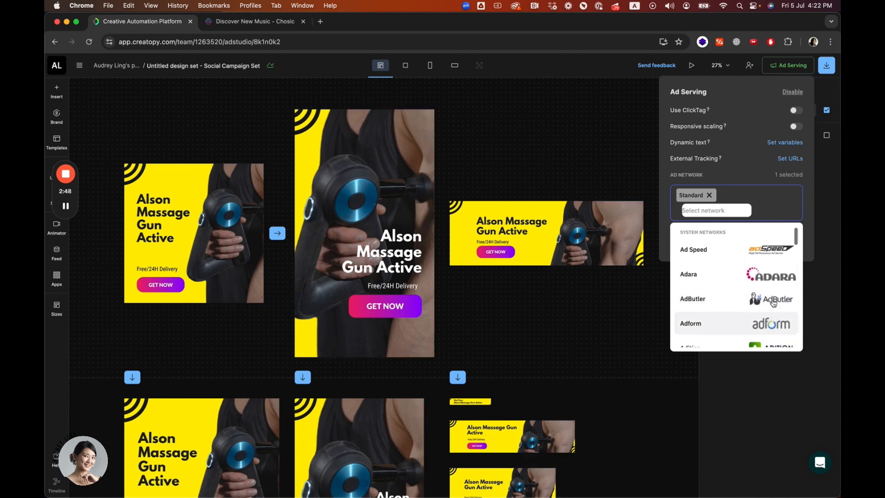
scroll(758, 286, down, 4)
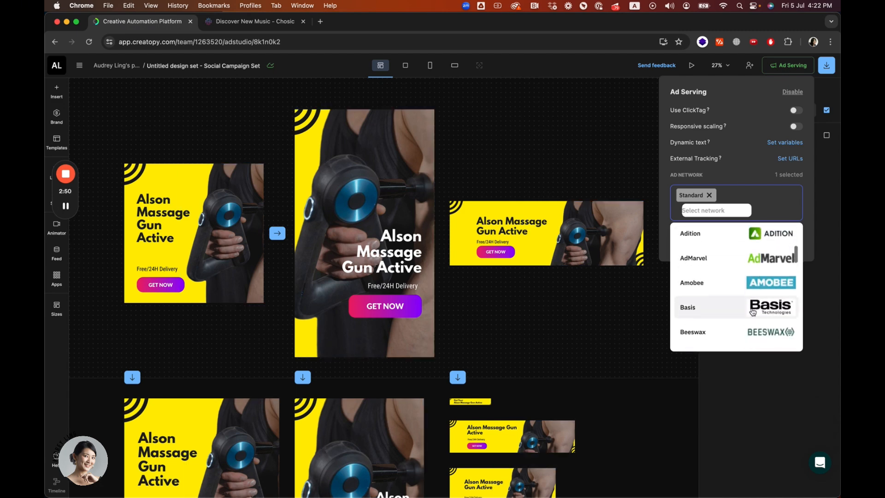
scroll(753, 309, down, 3)
scroll(752, 312, down, 5)
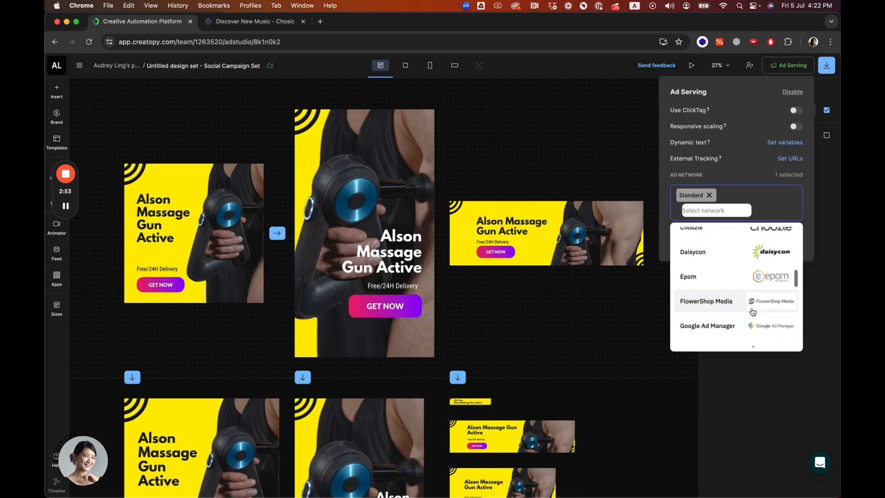
scroll(753, 312, down, 2)
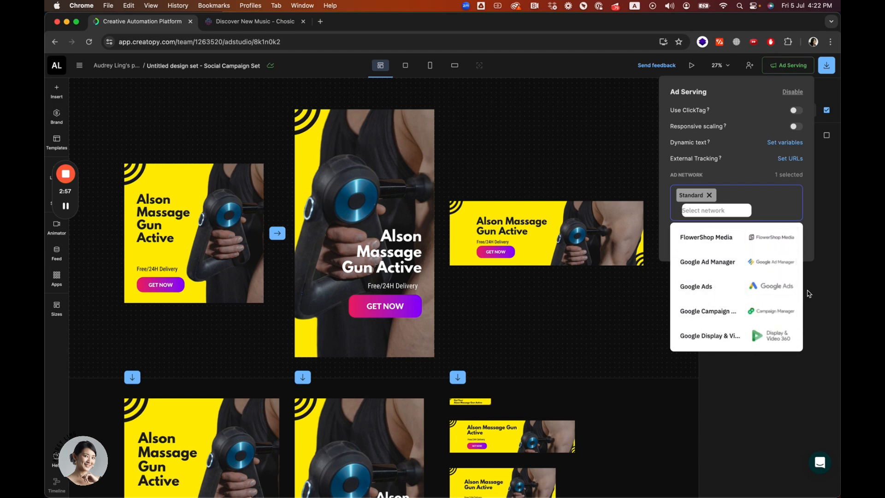
scroll(768, 320, down, 3)
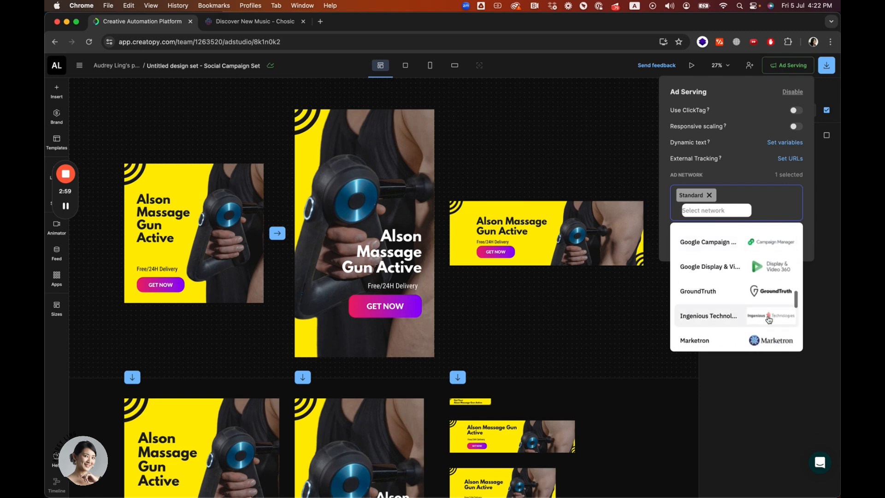
click(788, 65)
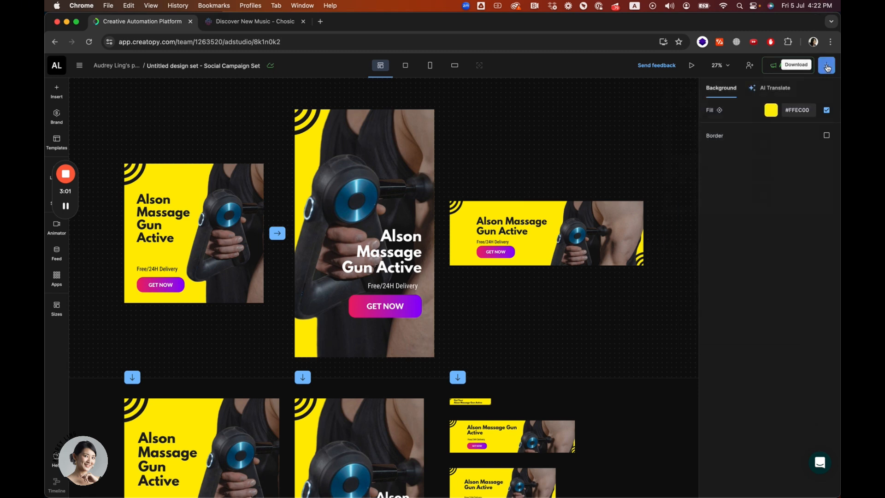
Step: Open the export format options, and look over all the sizes in the design set
click(826, 65)
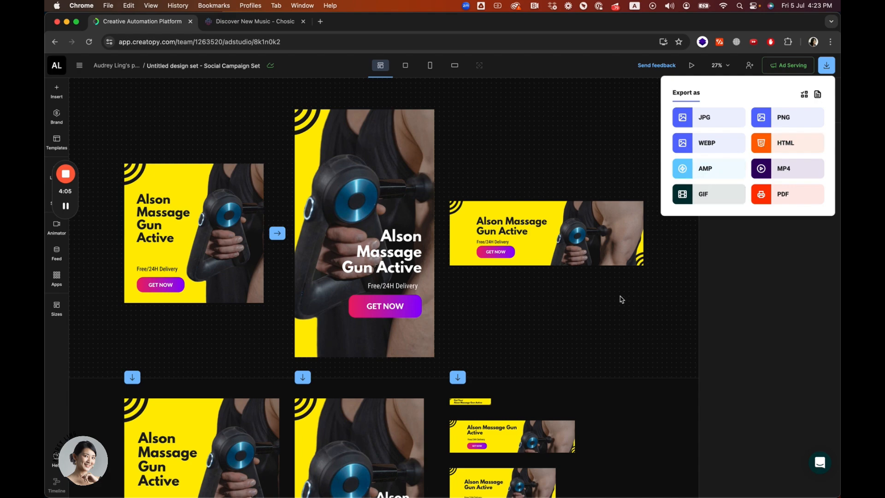
scroll(620, 299, down, 10)
scroll(620, 299, up, 10)
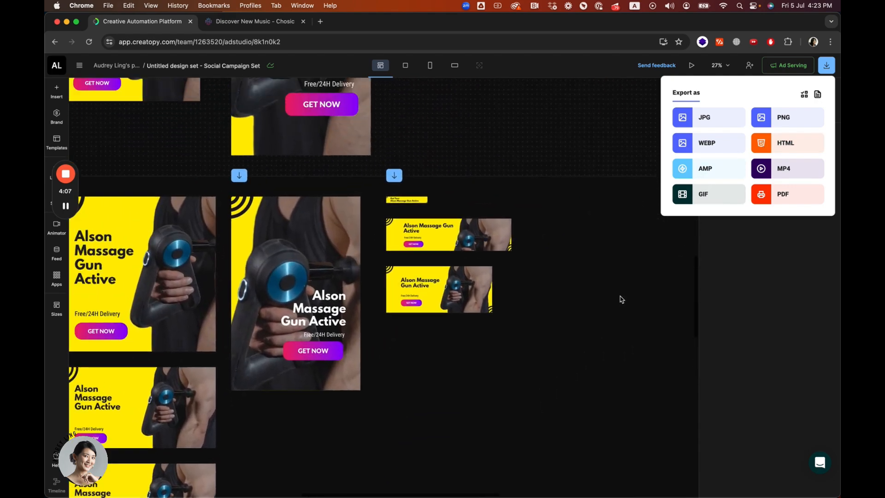
Step: Add Google Ad Manager and Google Ads to the Standard ad network, and download the ad tags as .CSV
click(792, 67)
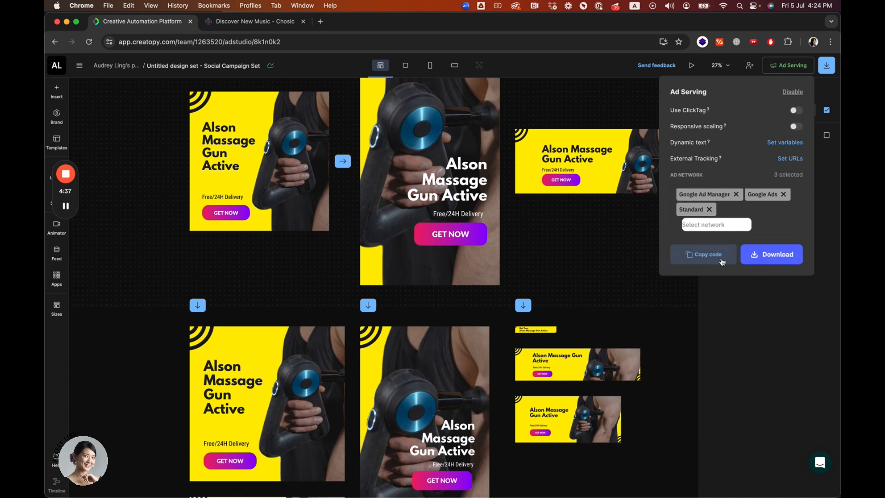
click(777, 256)
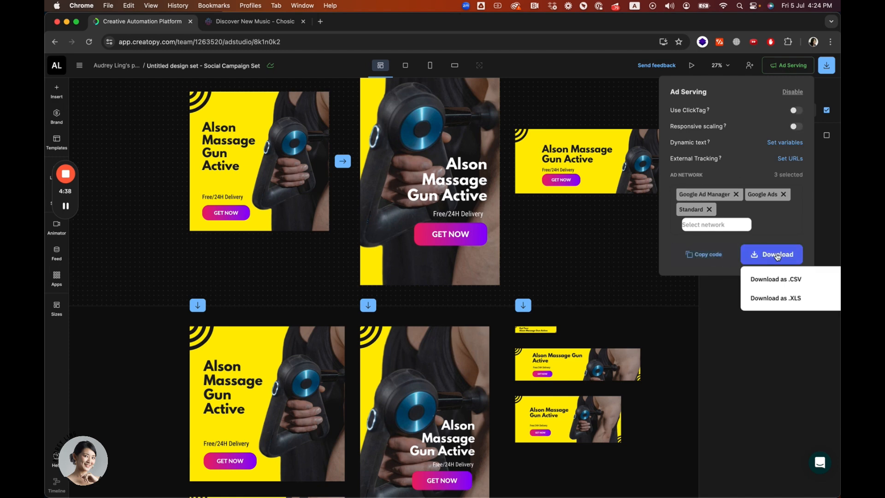
click(775, 282)
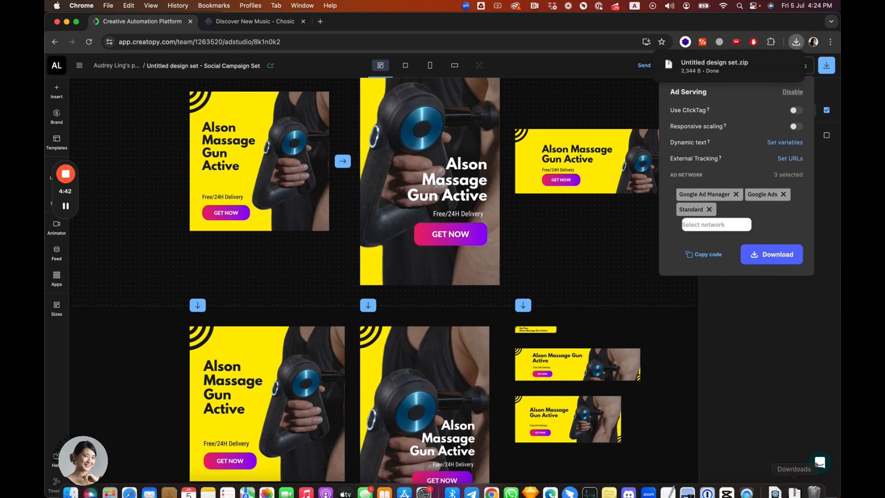
Step: Open the downloaded Google Ads tag file in Numbers, examine the embed code for each design size, and close the file
click(795, 490)
click(362, 137)
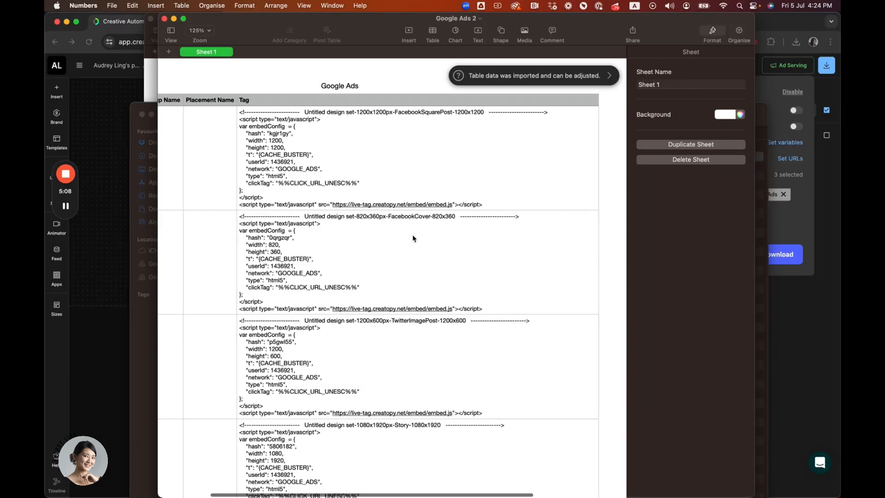
scroll(413, 238, left, 3)
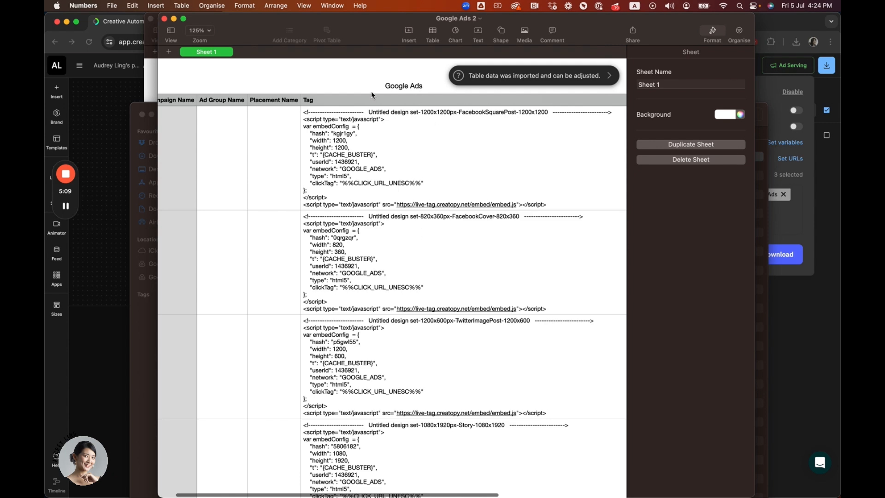
scroll(423, 346, down, 5)
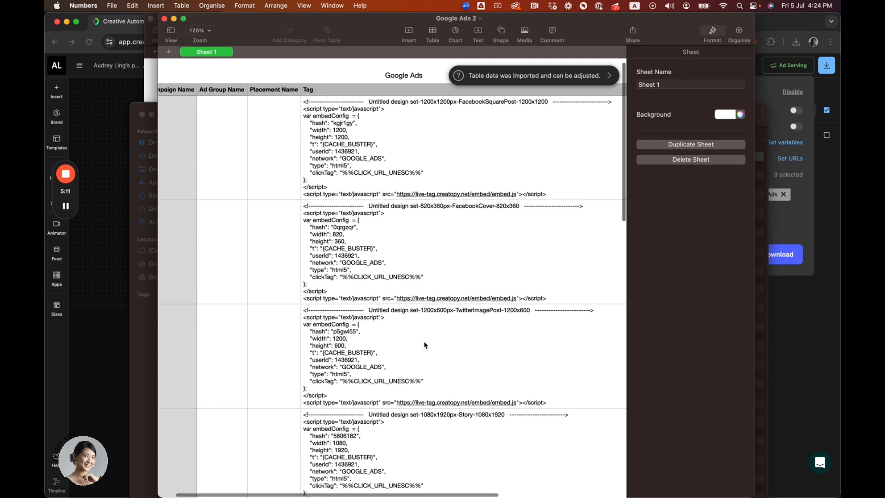
scroll(390, 452, down, 6)
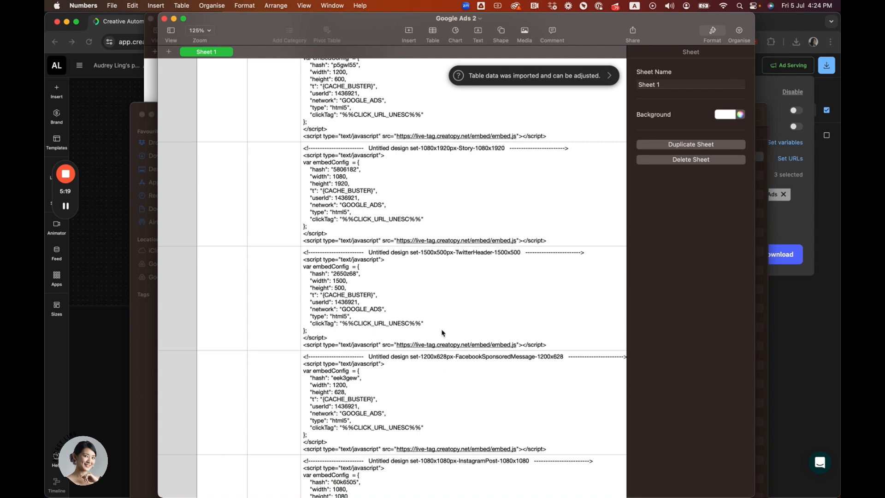
scroll(449, 335, down, 10)
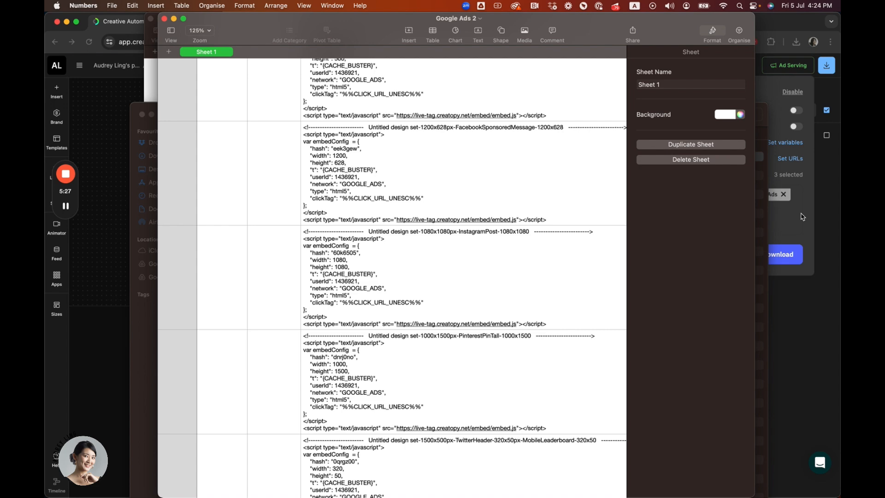
scroll(468, 233, up, 12)
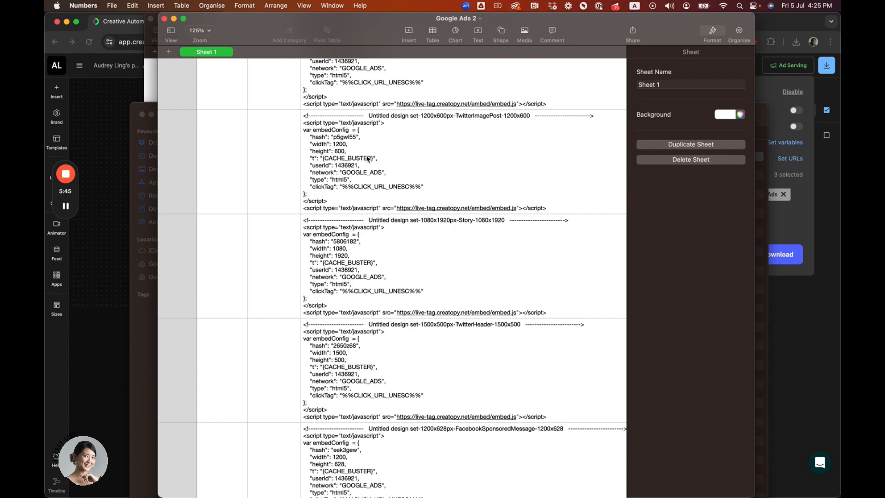
click(165, 19)
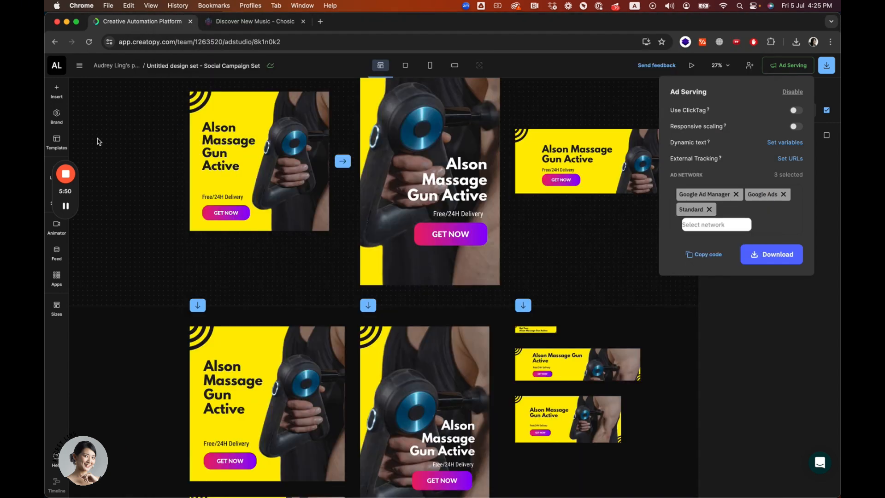
mouse_move(67, 178)
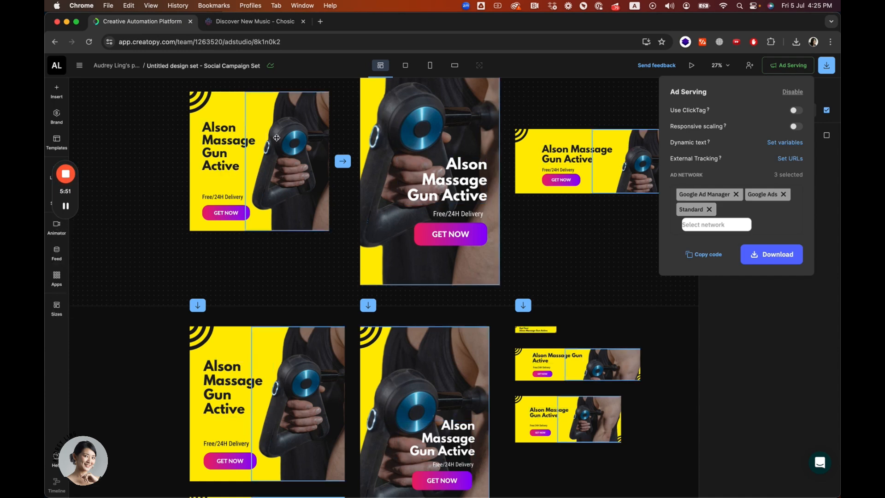